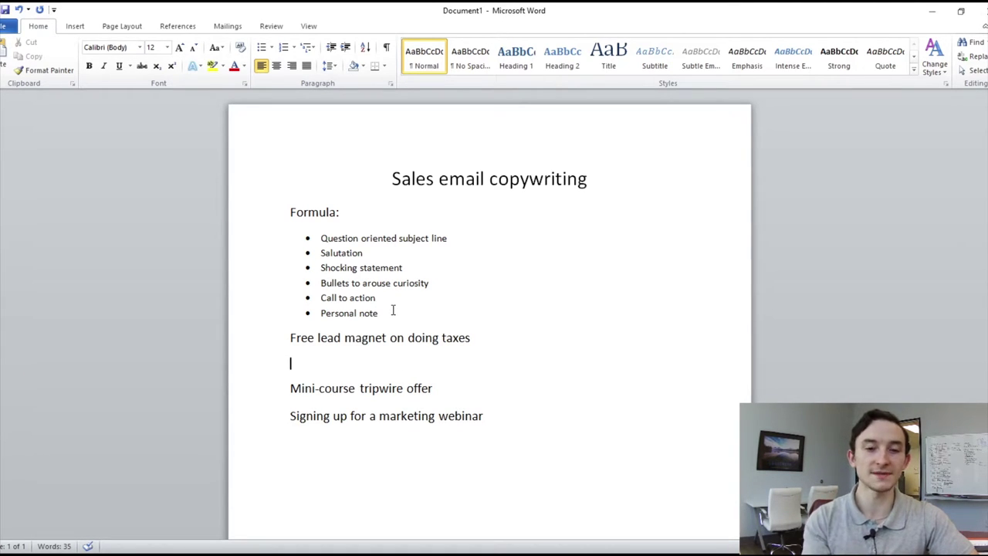
left_click(343, 238)
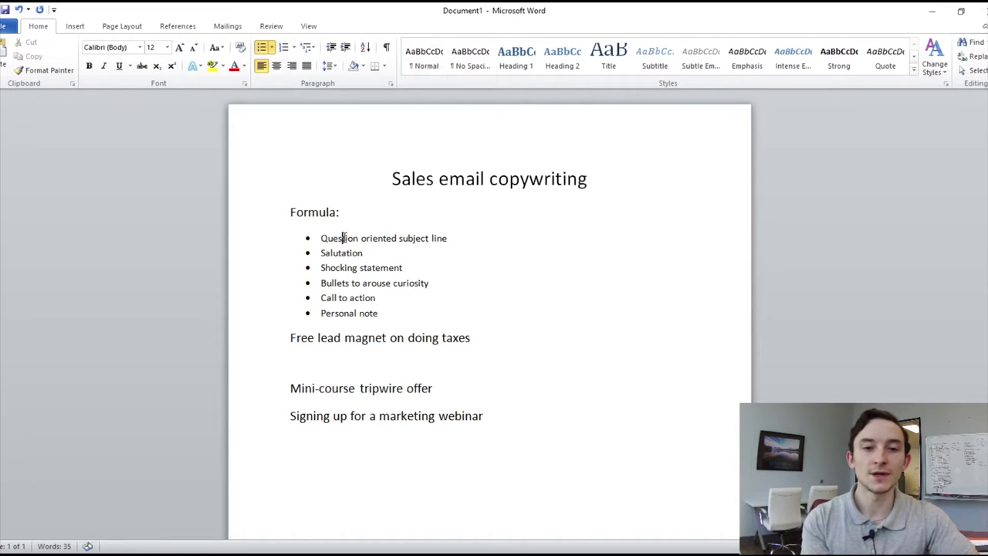
left_click(459, 242)
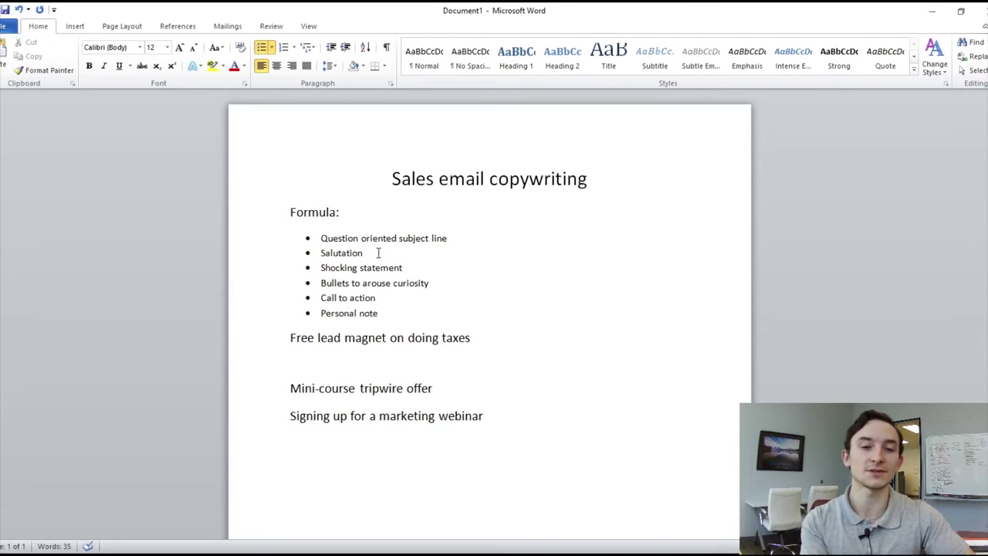
left_click(409, 269)
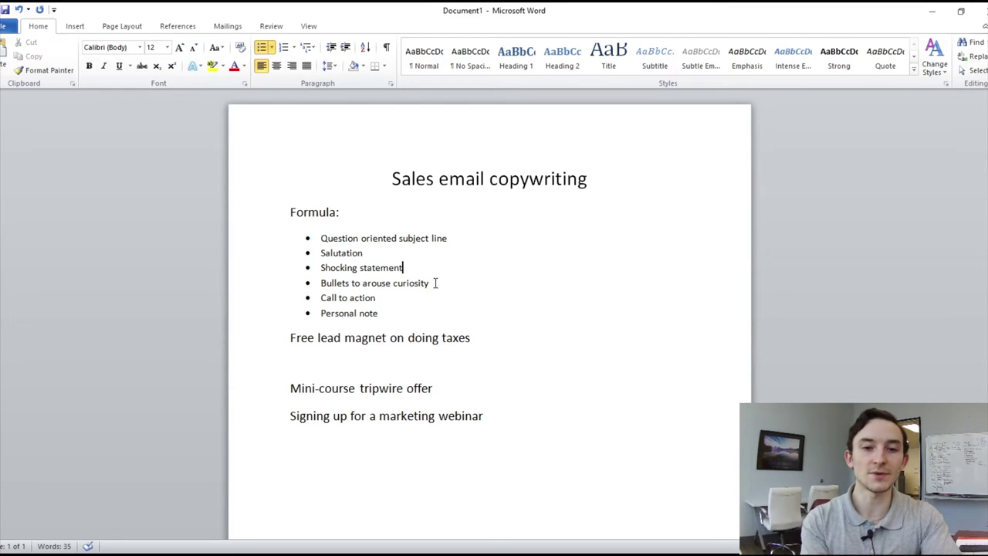
left_click(436, 282)
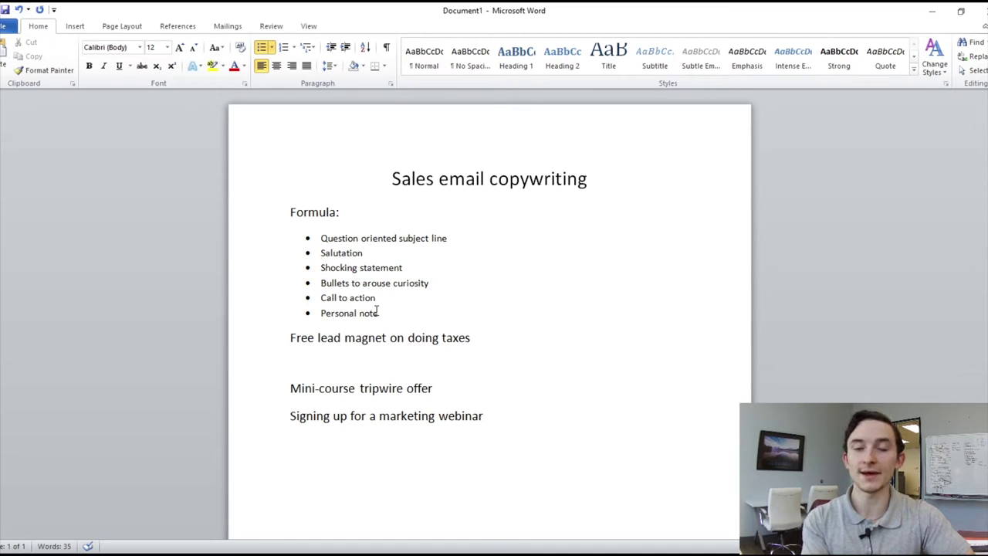
left_click(377, 312)
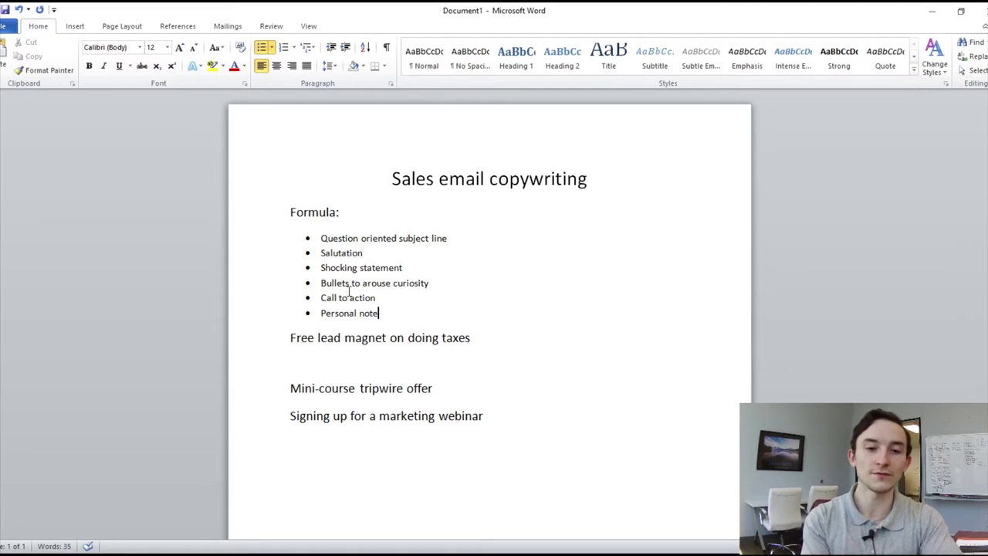
Insert an empty line above each of the headings "Signing up for a marketing webinar" and "Free lead magnet on doing taxes"
left_click(284, 415)
key("Return")
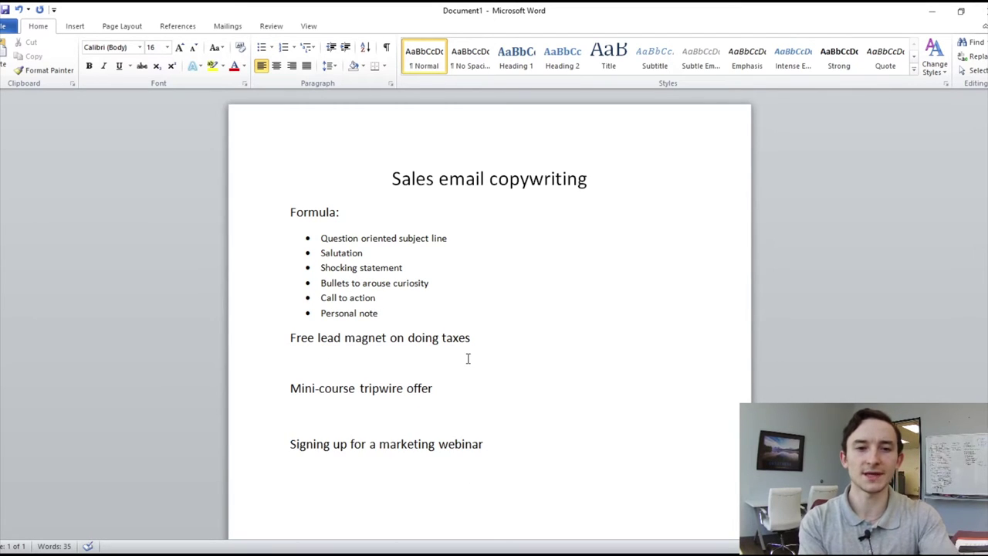
scroll(468, 357, "down", 1)
scroll(332, 328, "up", 1)
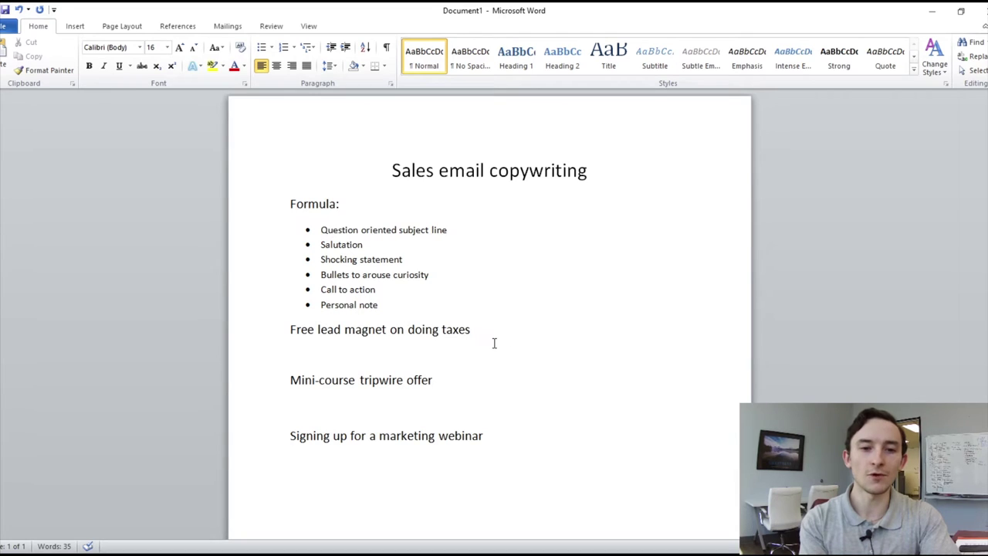
scroll(494, 341, "down", 1)
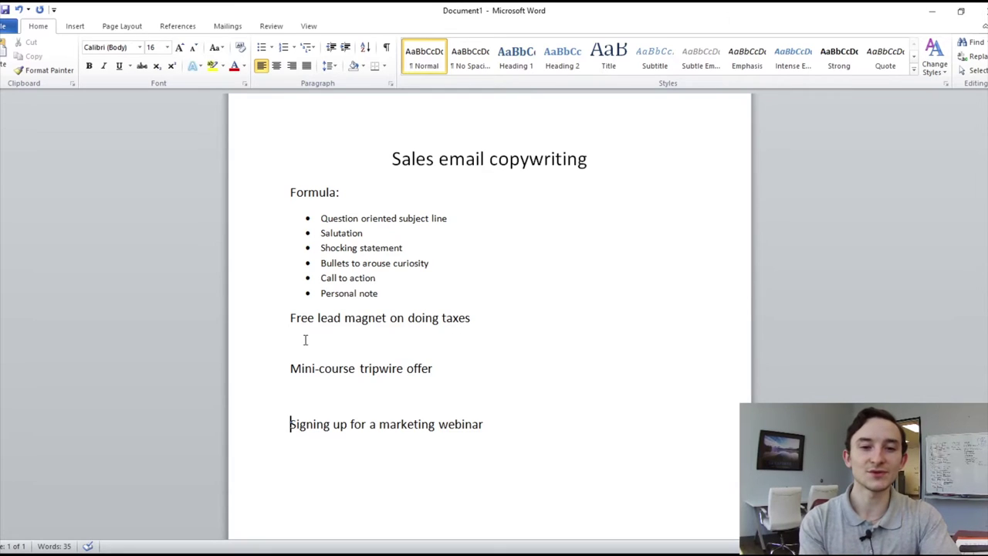
left_click(290, 318)
key("Return")
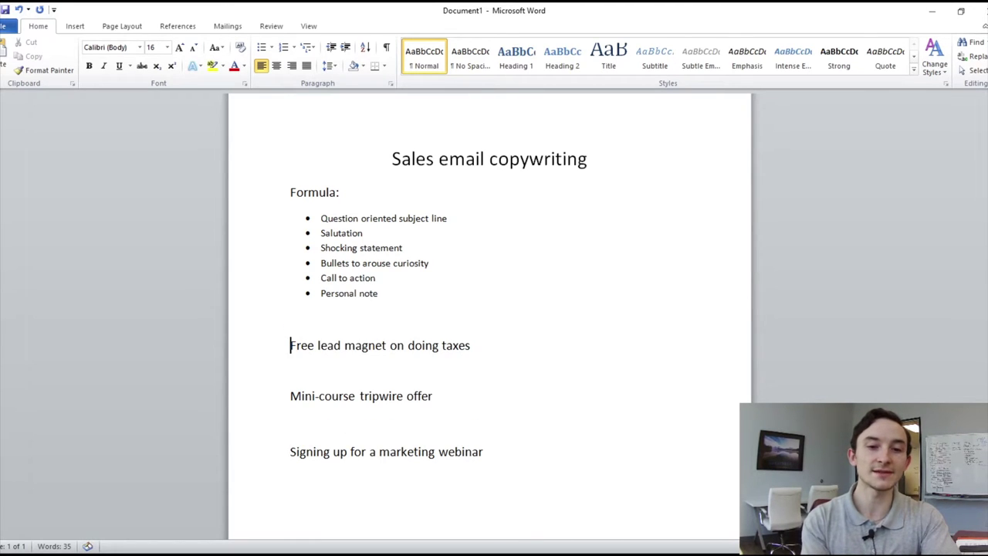
Add the price "($19)" to the end of the "Mini-course tripwire offer" heading
scroll(358, 328, "down", 1)
scroll(425, 328, "down", 1)
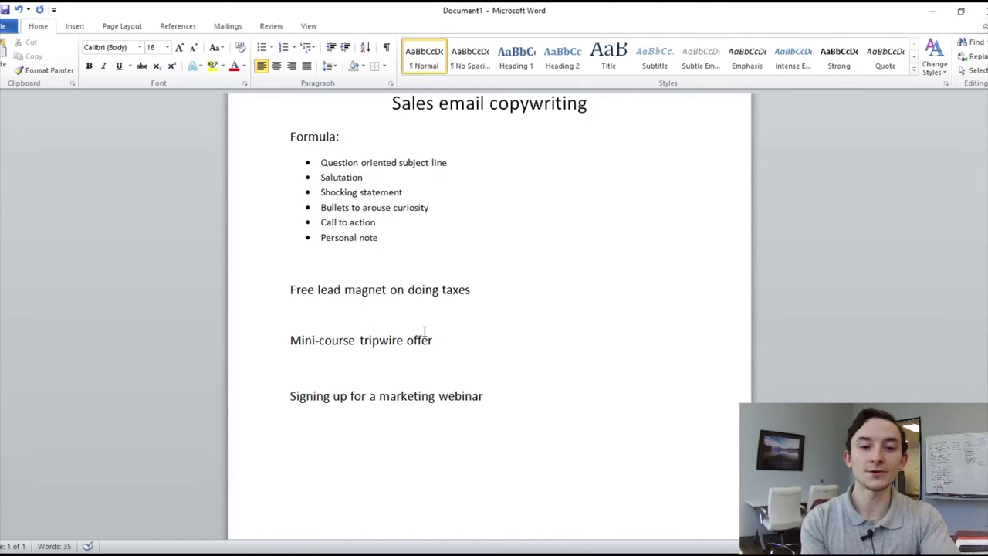
left_click(288, 343)
left_click(461, 342)
type("(")
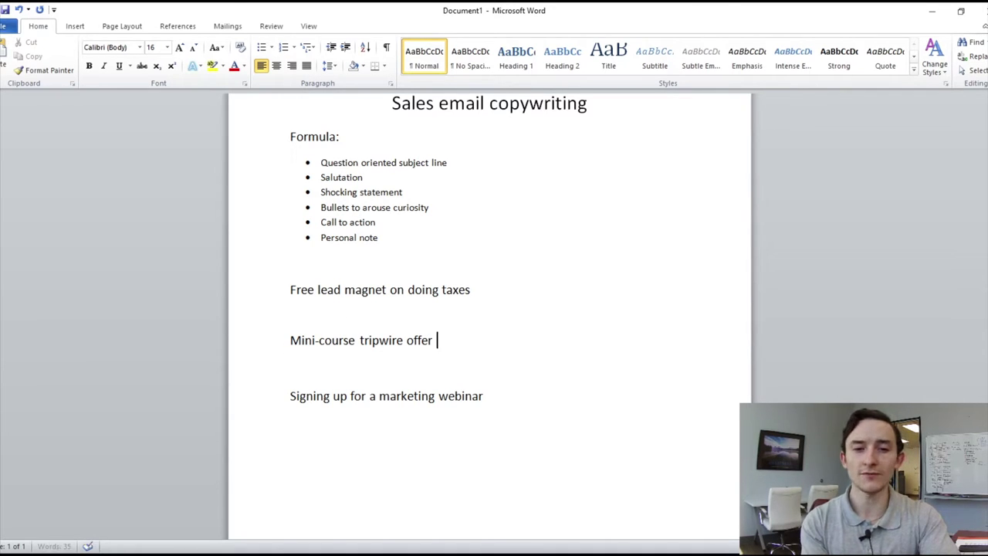
type("29")
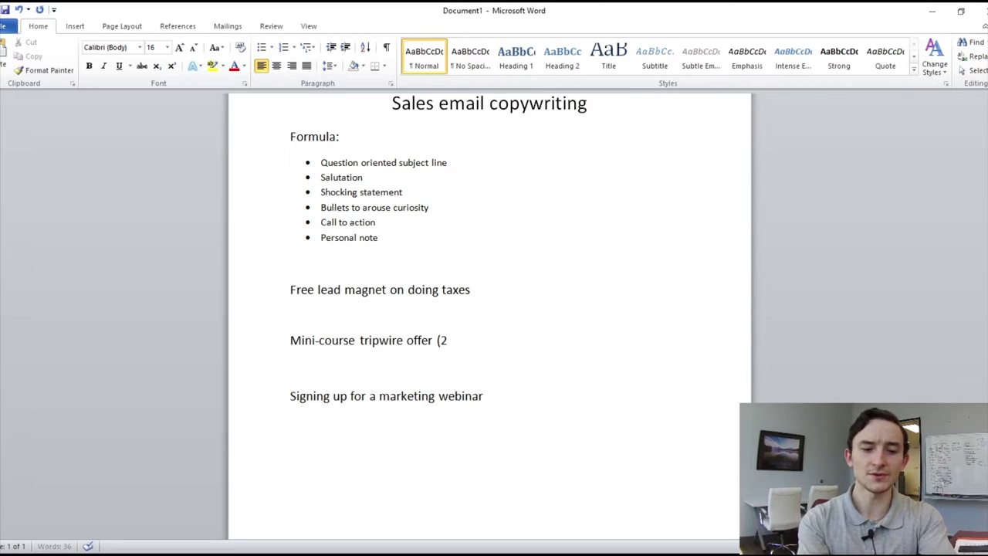
key("BackSpace")
key("BackSpace")
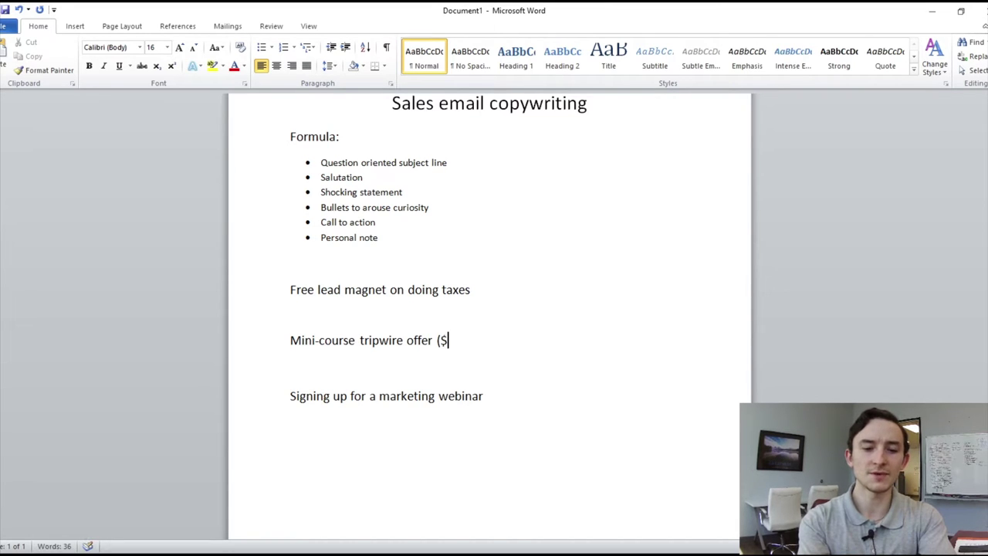
type("19)")
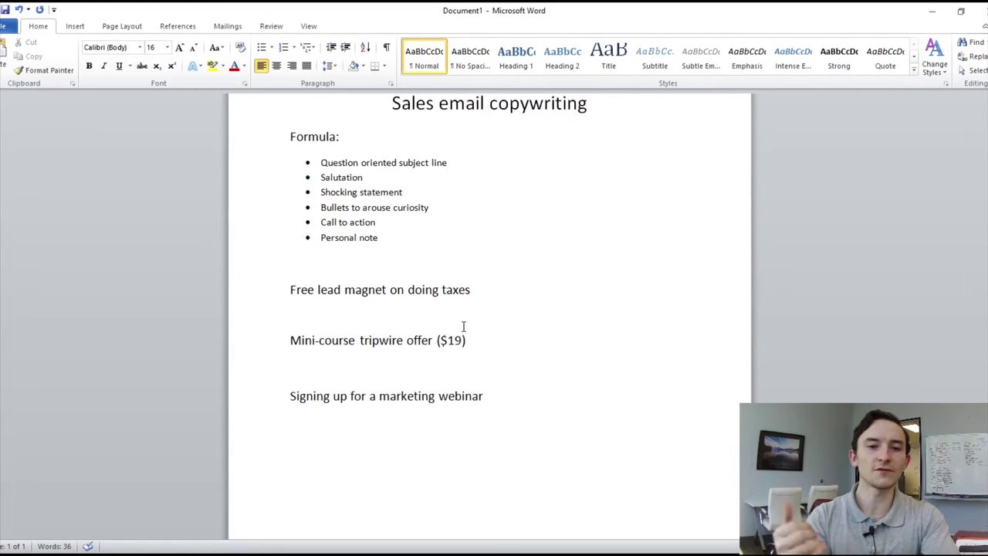
left_click(490, 401)
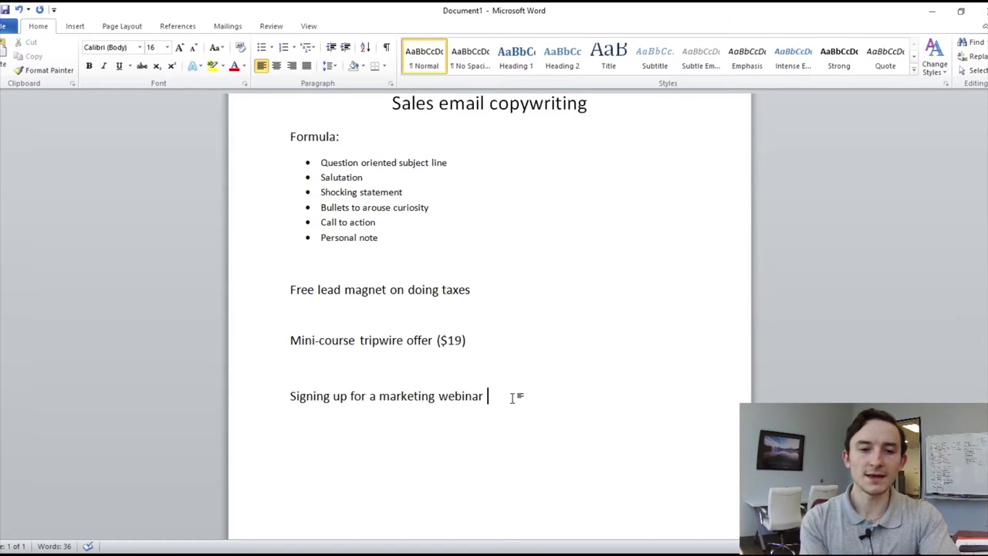
scroll(386, 363, "down", 1)
scroll(386, 381, "up", 2)
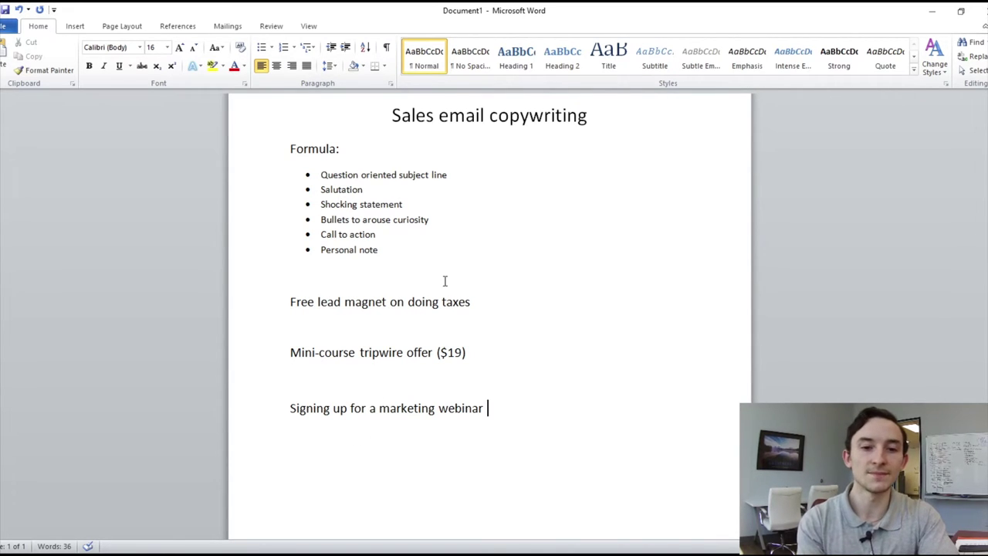
Add a new line below the "Free lead magnet on doing taxes" heading and set its font size to 12
left_click(493, 302)
key("Return")
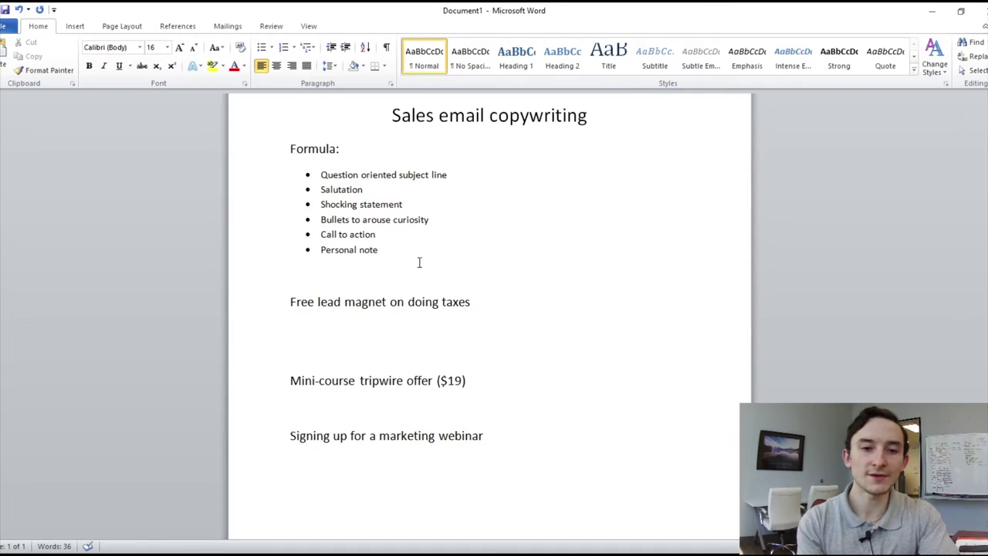
left_click(155, 47)
type("11")
key("Return")
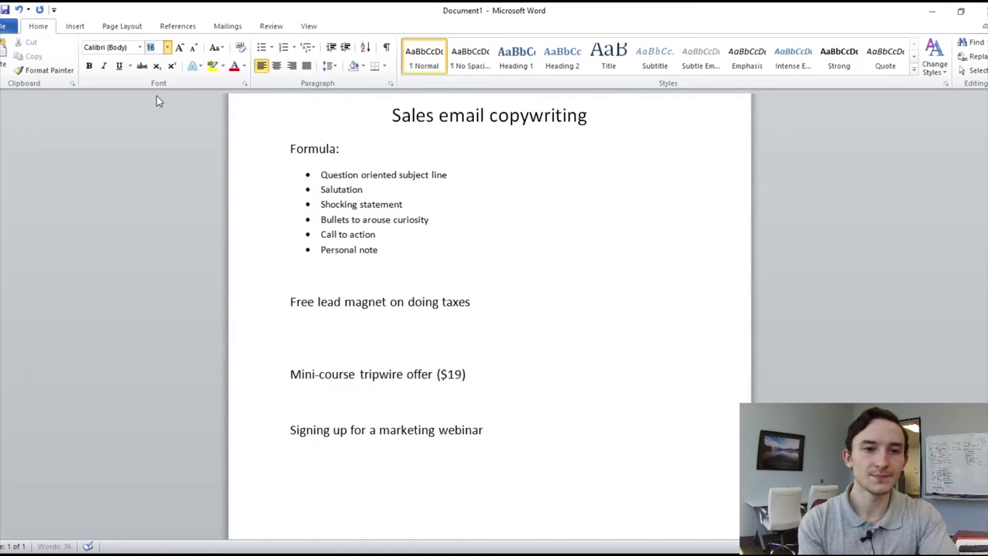
left_click(172, 47)
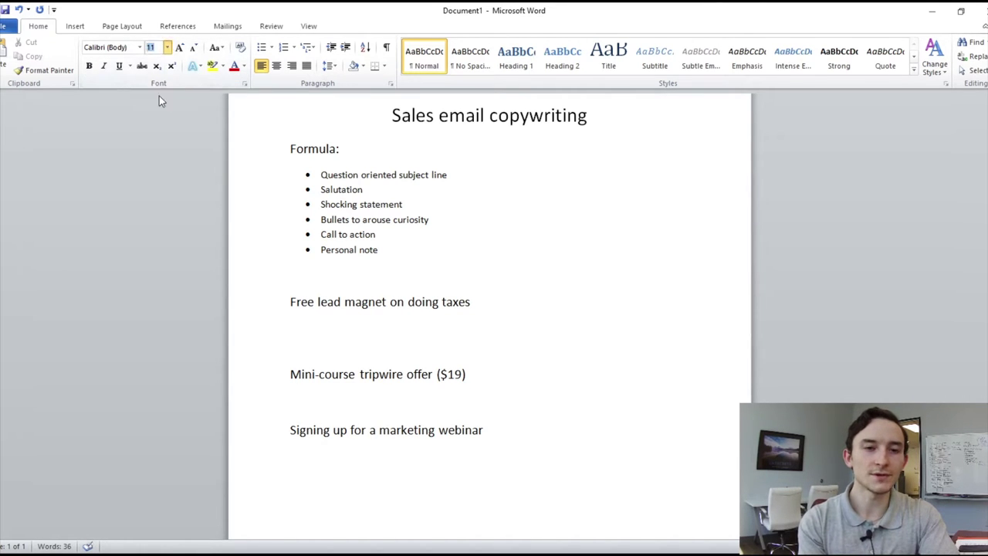
Enter the label "Subject line:" on the new line under the lead magnet heading and start another line
type("Subj")
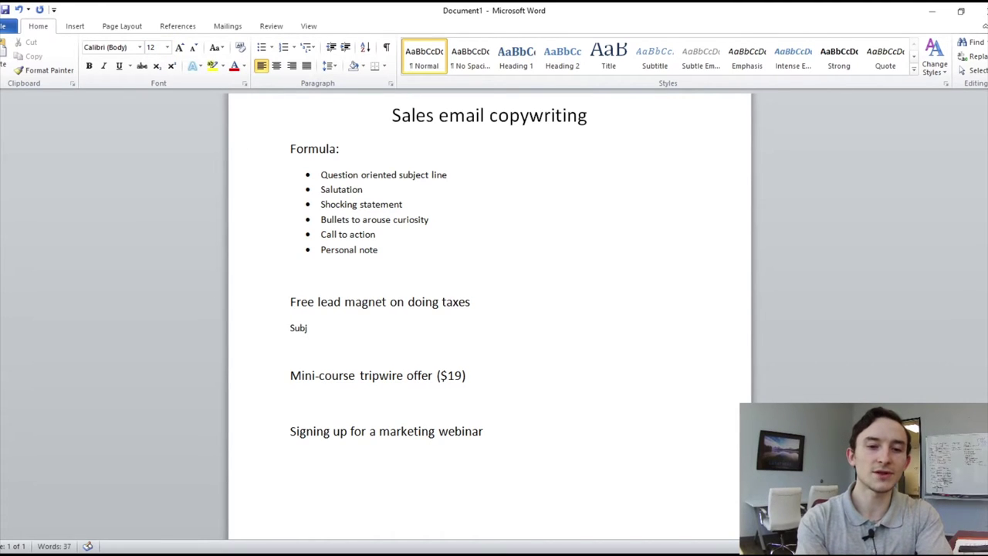
type("ect line:")
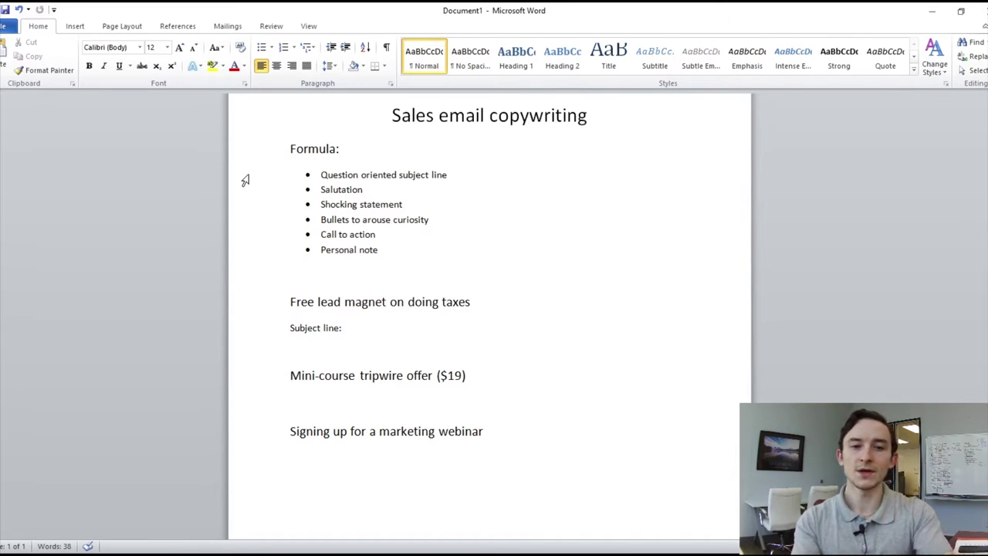
key("Return")
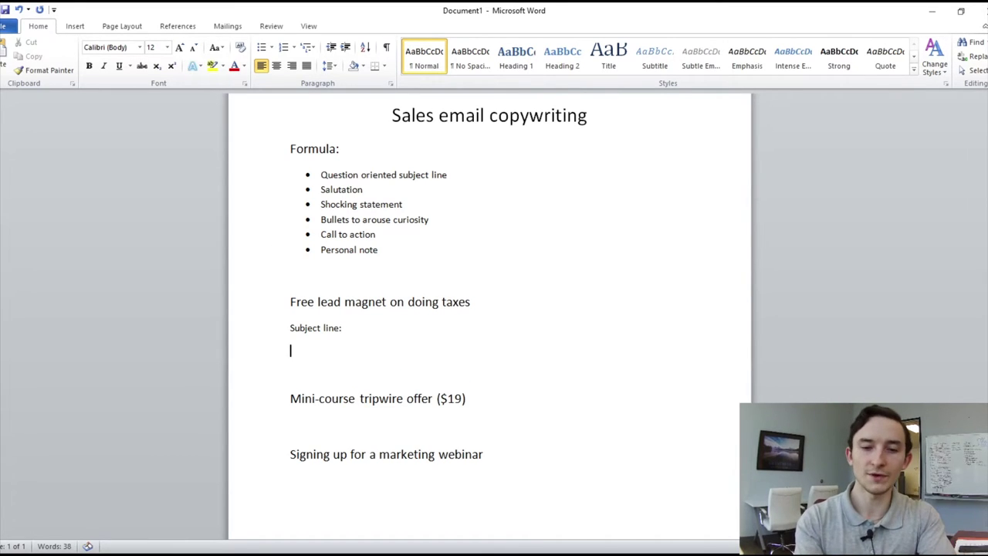
Start a numbered list under "Subject line:" with the first item "Struggling to do your taxes?"
left_click(283, 47)
type("Struggling to do your taxes?")
scroll(540, 209, "down", 1)
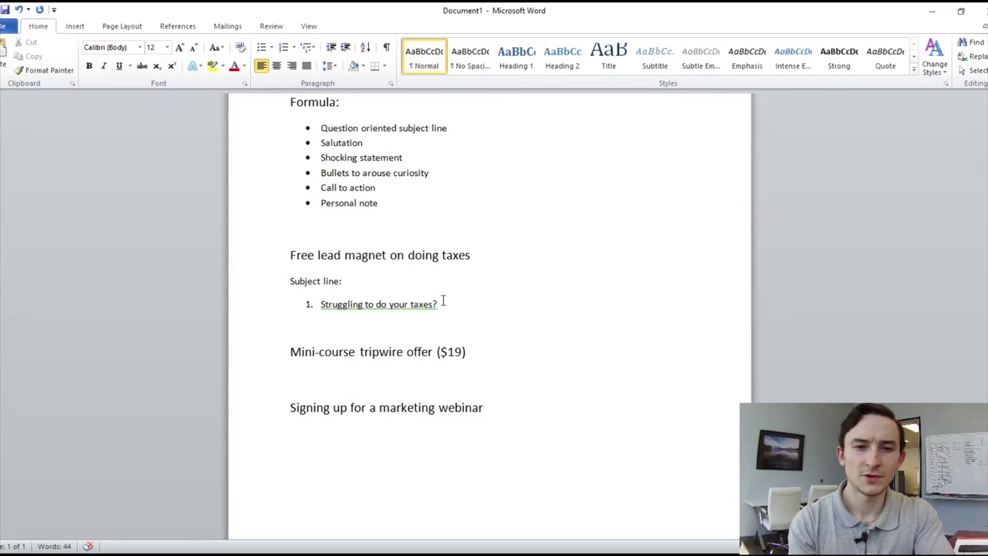
left_click(446, 302)
key("Return")
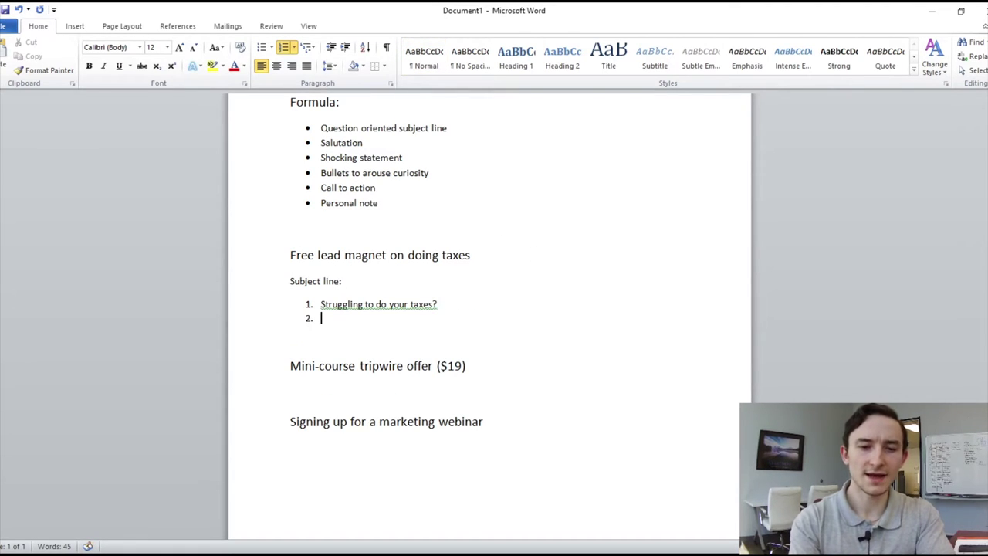
Add "Do you need help with taxes?" and "Don't like doing your taxes?" as the second and third subject lines
type("Do you need help with ")
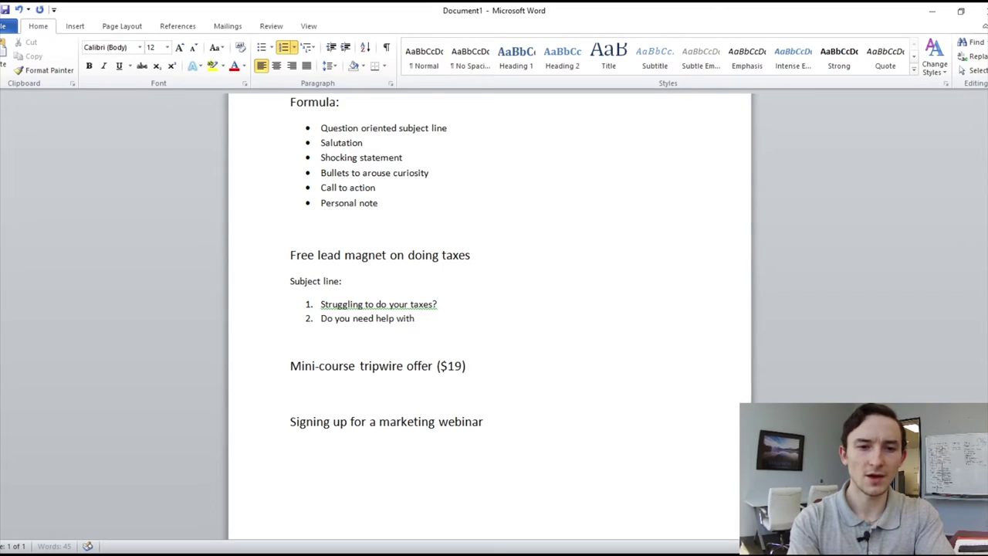
type("taxes?")
key("Return")
type("Don't")
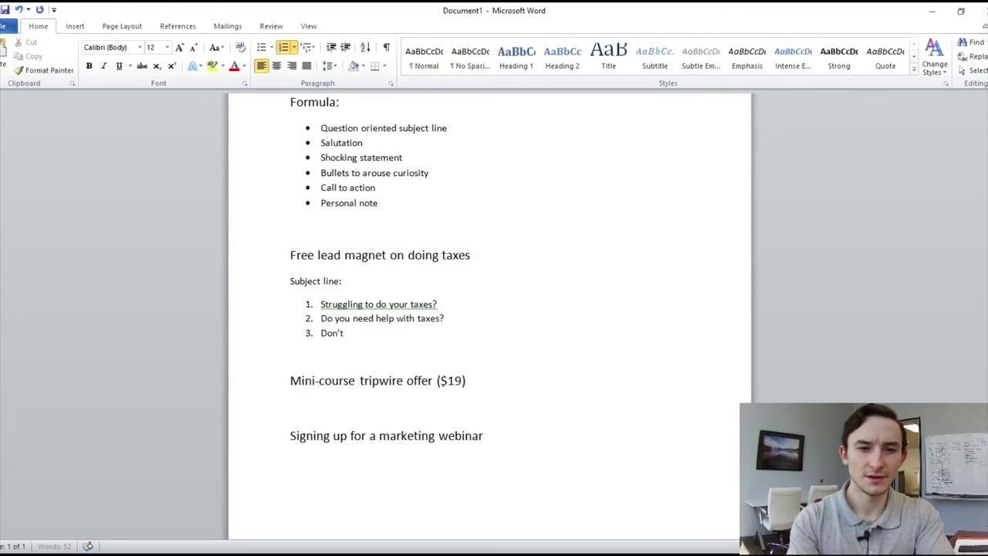
type(" like doing your taxes?")
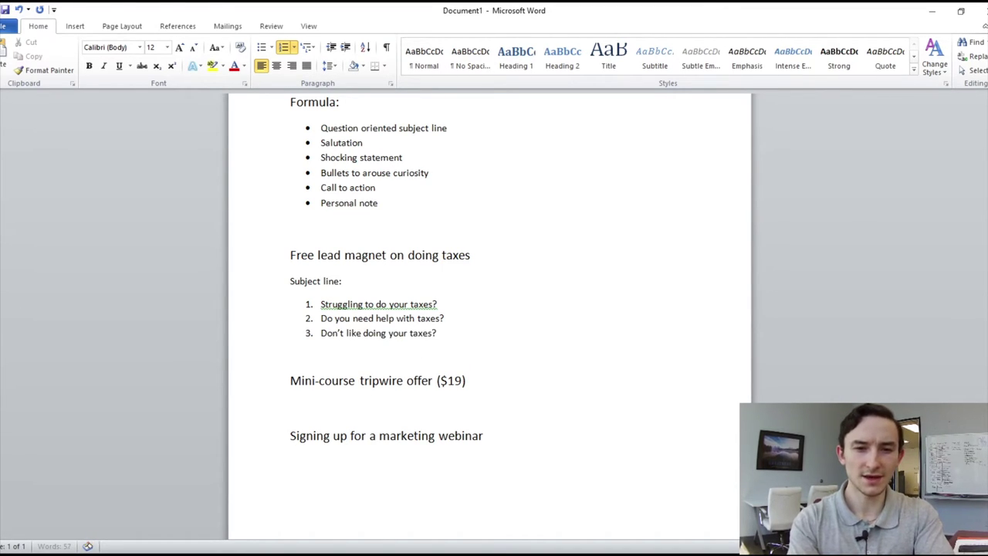
key("Return")
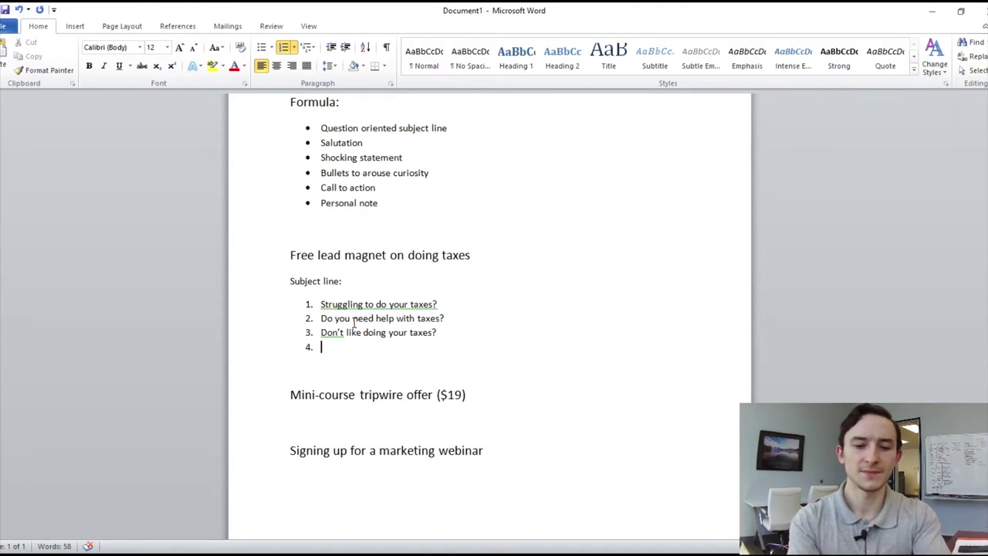
Add "Do you want to make taxes easier?" as the fourth subject line in the numbered list
type("Do you want ot make ta")
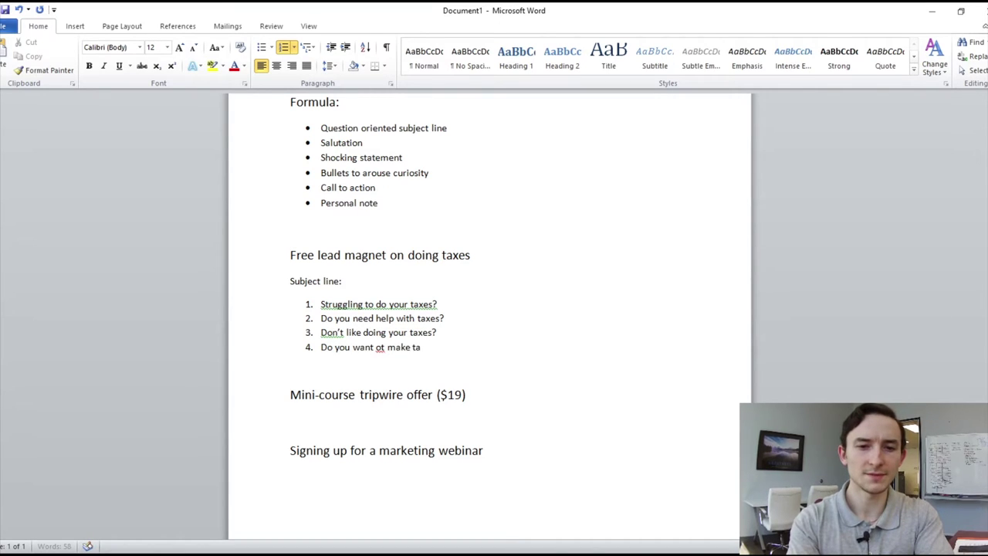
key("BackSpace")
key("BackSpace")
key("BackSpace")
key("BackSpace")
key("BackSpace")
key("BackSpace")
key("BackSpace")
key("BackSpace")
type("to m")
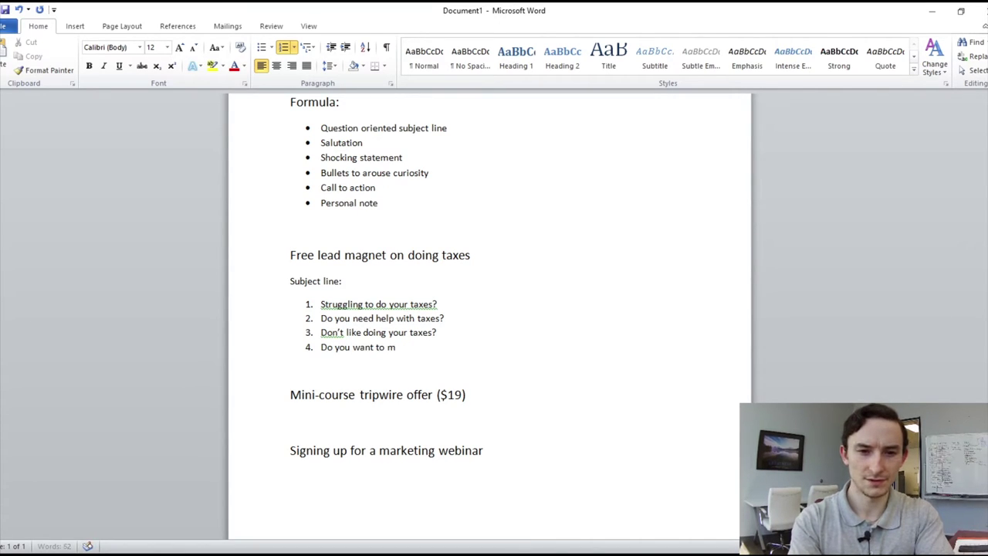
type("ake taxe")
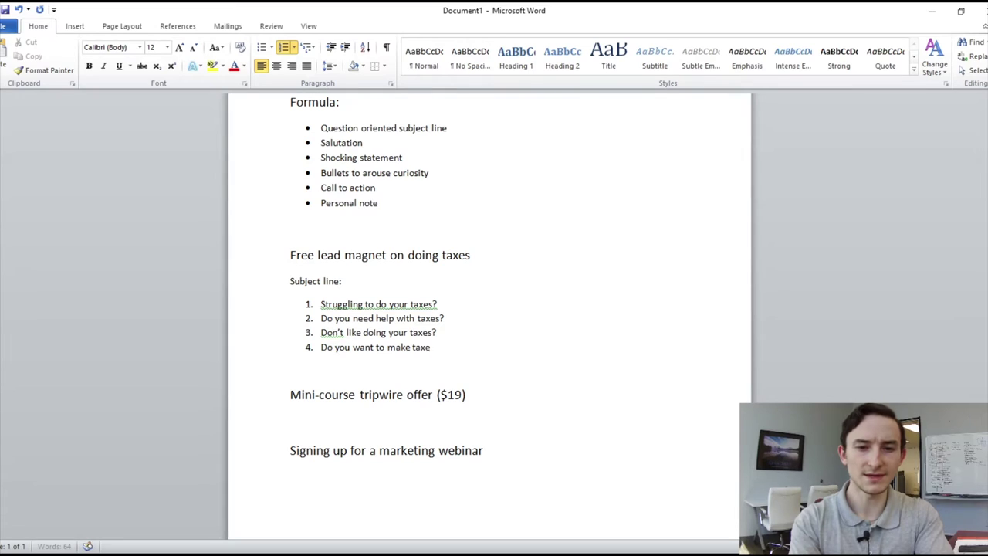
type("s easier?")
key("Return")
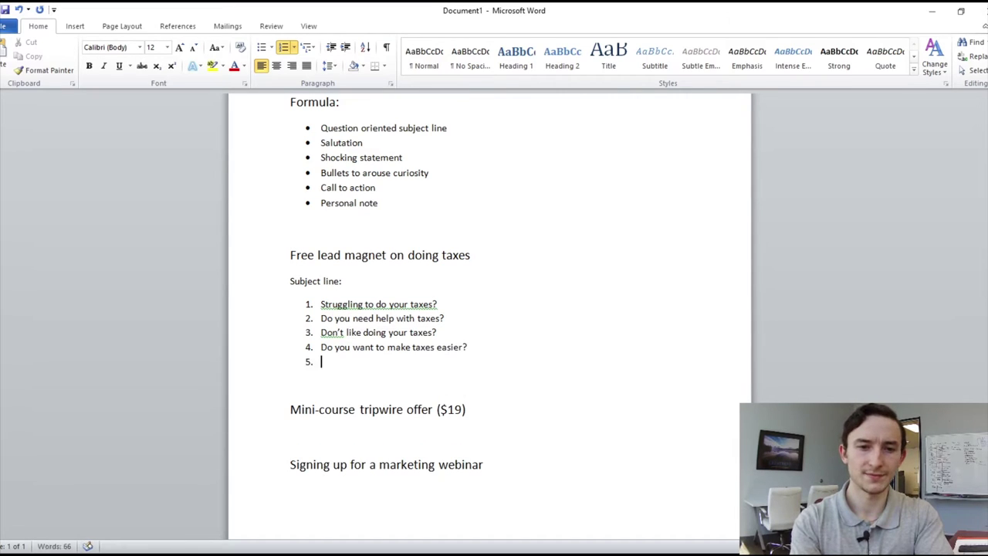
Add "Want to make taxes less of a headache?" as the fifth subject line and start a sixth item
type("Want to make")
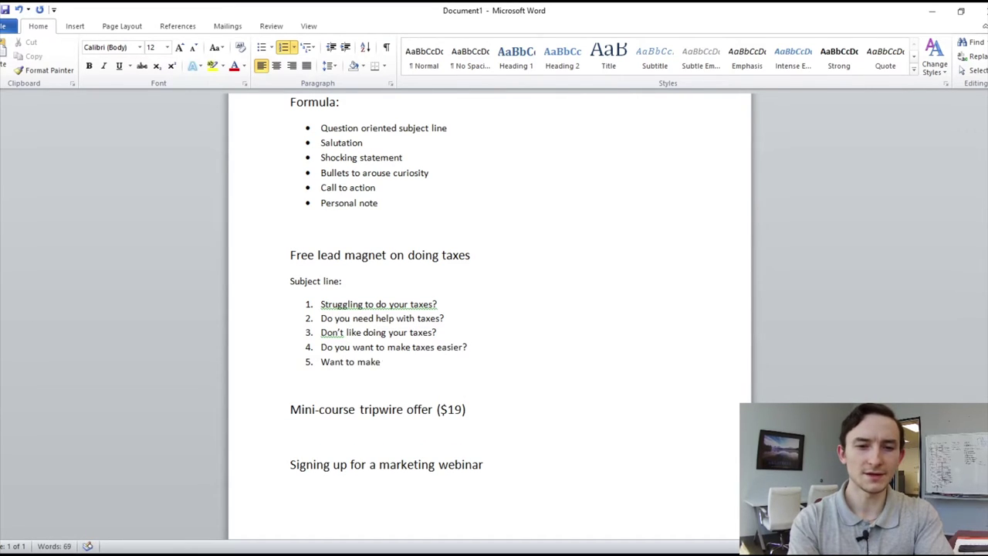
type(" taxes less of a headache?")
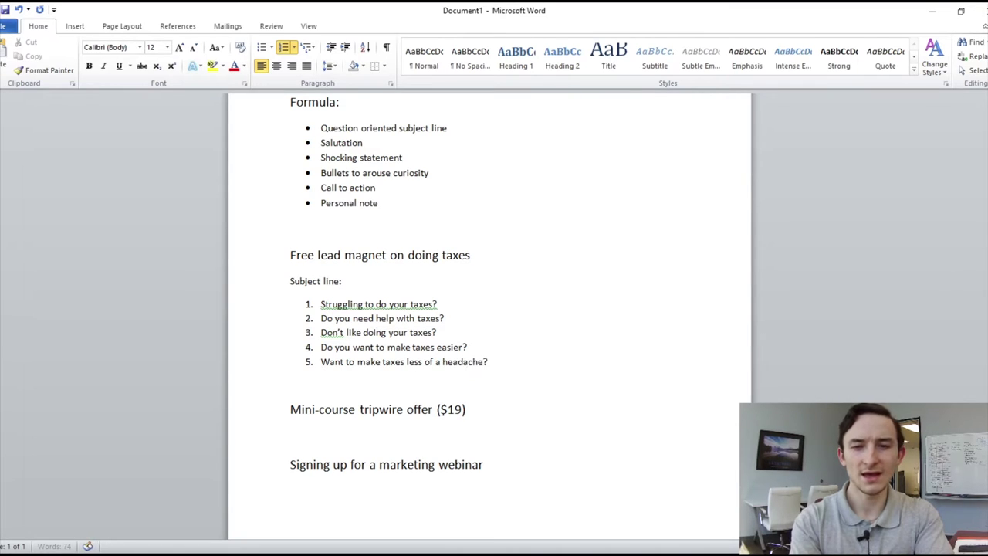
key("Return")
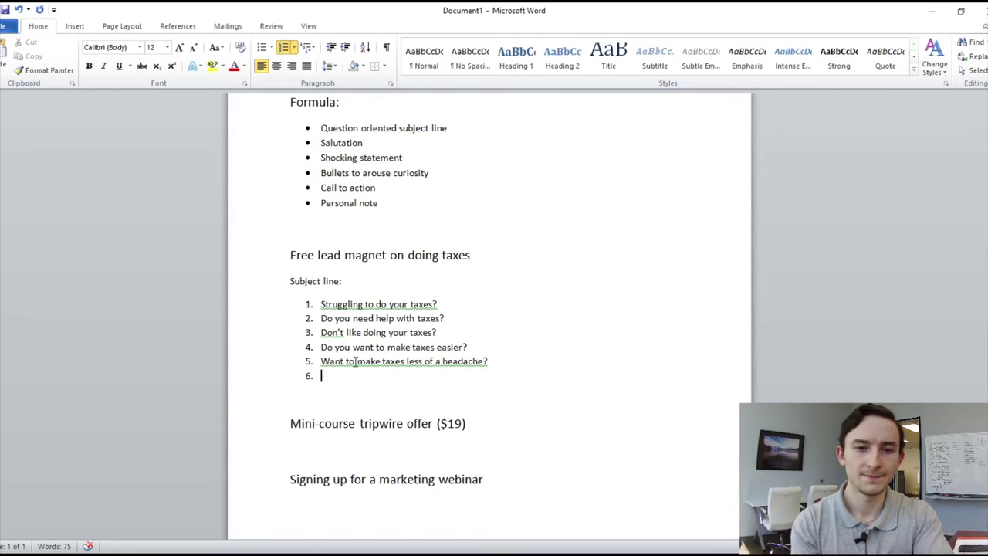
End the numbered list after the fifth subject line and start a plain paragraph below it
key("Return")
key("Return")
key("BackSpace")
key("BackSpace")
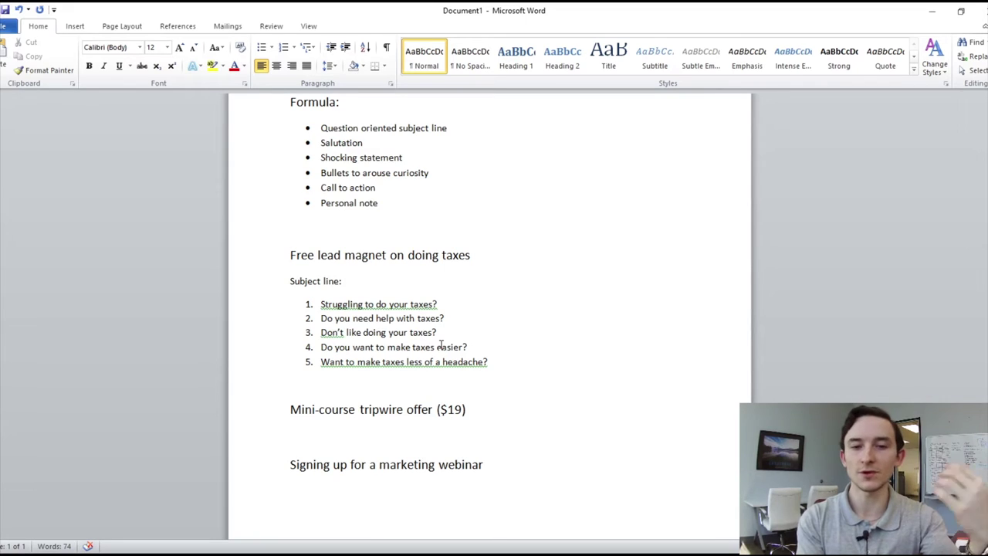
key("Return")
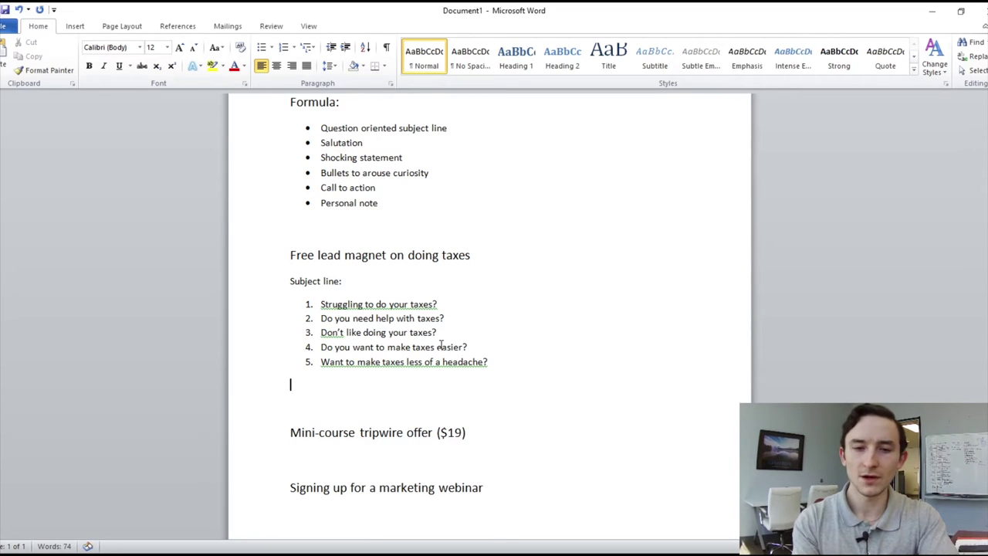
Add the salutation "Hey {First name}," below the subject lines and start a new paragraph
key("Up")
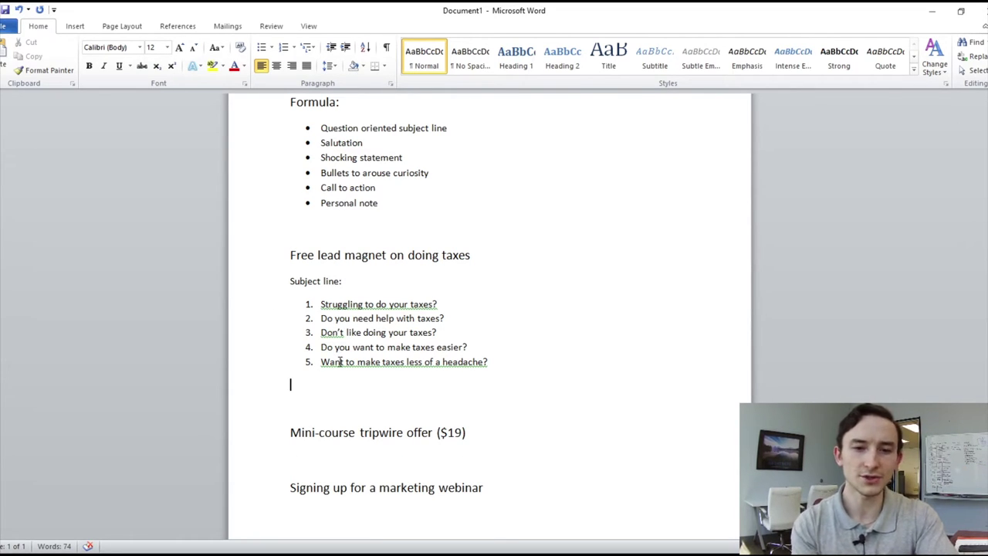
scroll(339, 361, "up", 1)
scroll(337, 360, "down", 1)
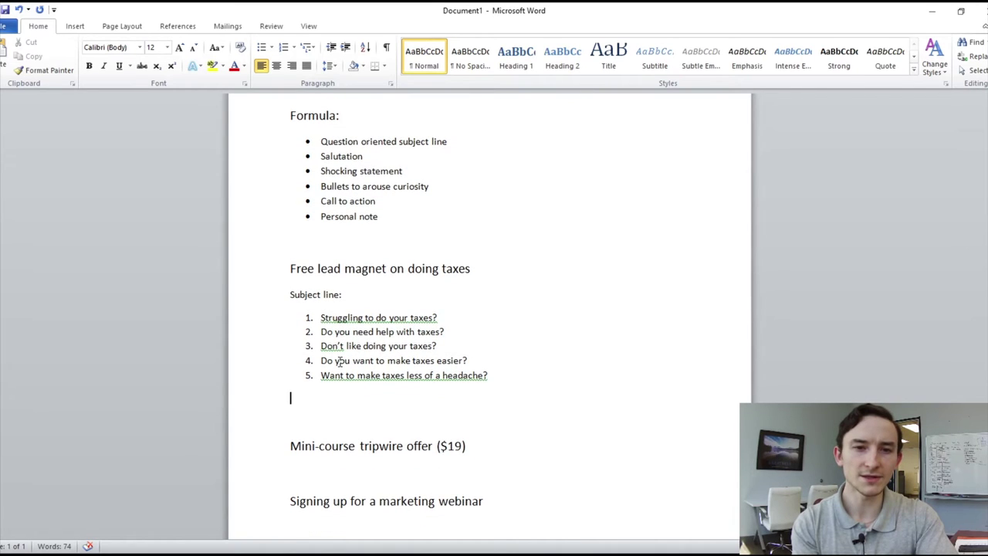
type("Hey")
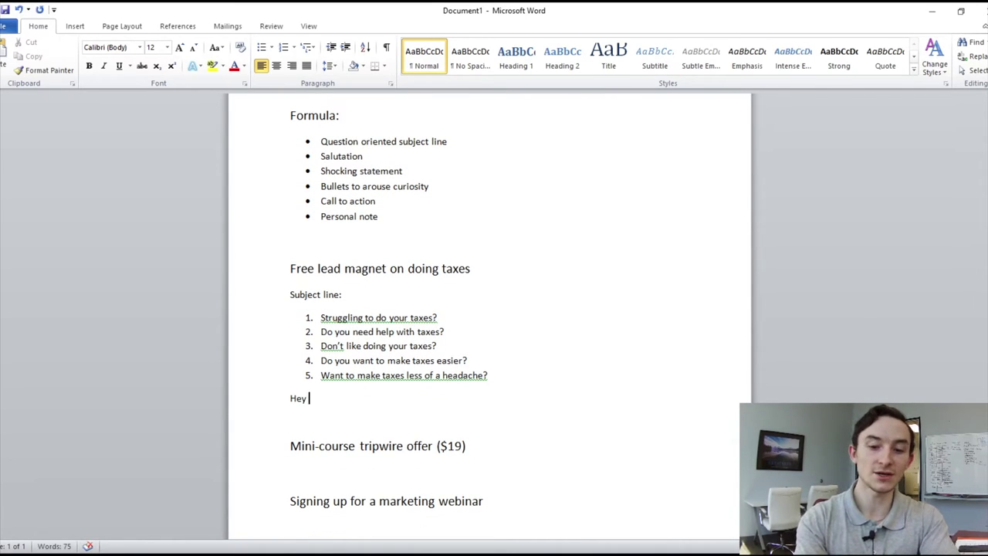
type(" {First name")
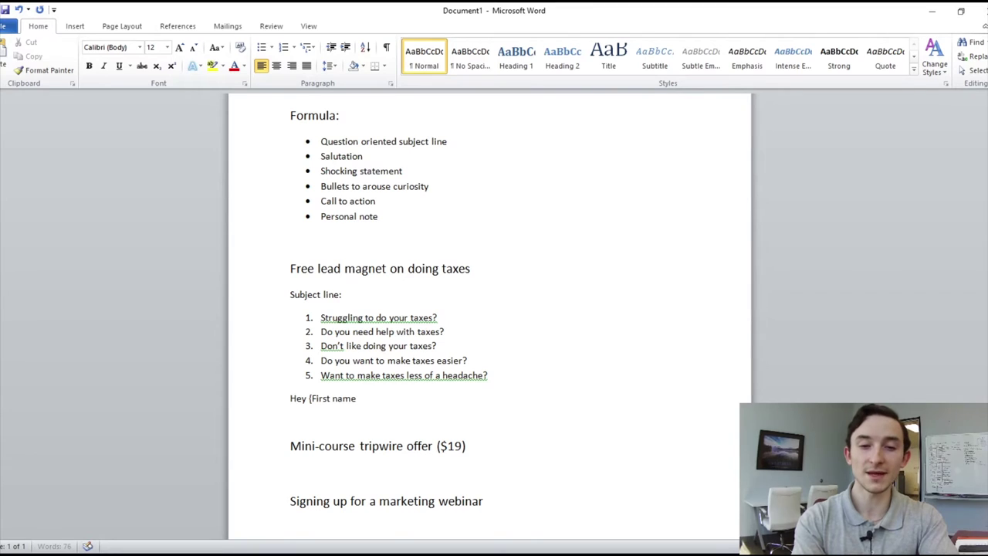
type("},")
key("Return")
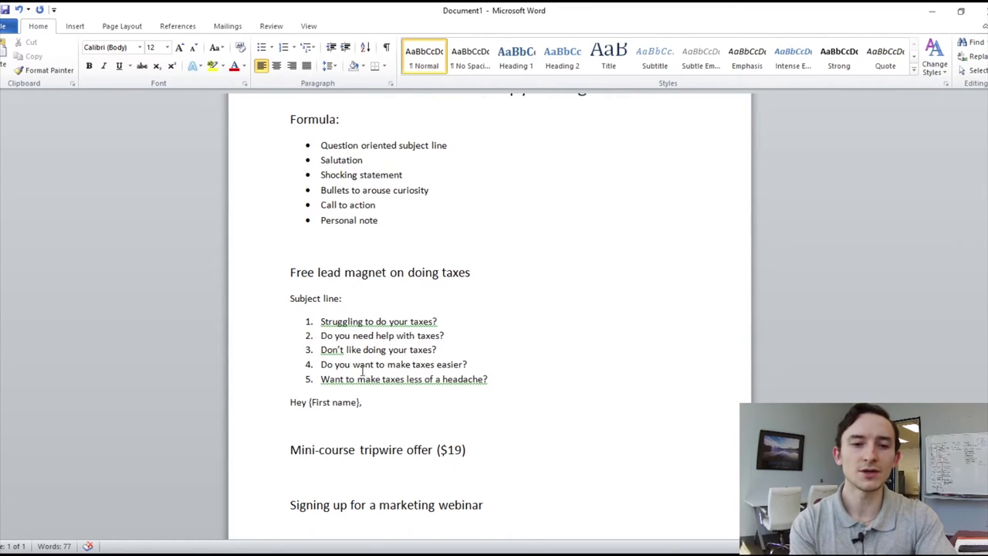
Write the shocking statement below the salutation: "60 percent of small-business owners feel they are not very knowledgeable about accounting and finance."
scroll(362, 370, "up", 1)
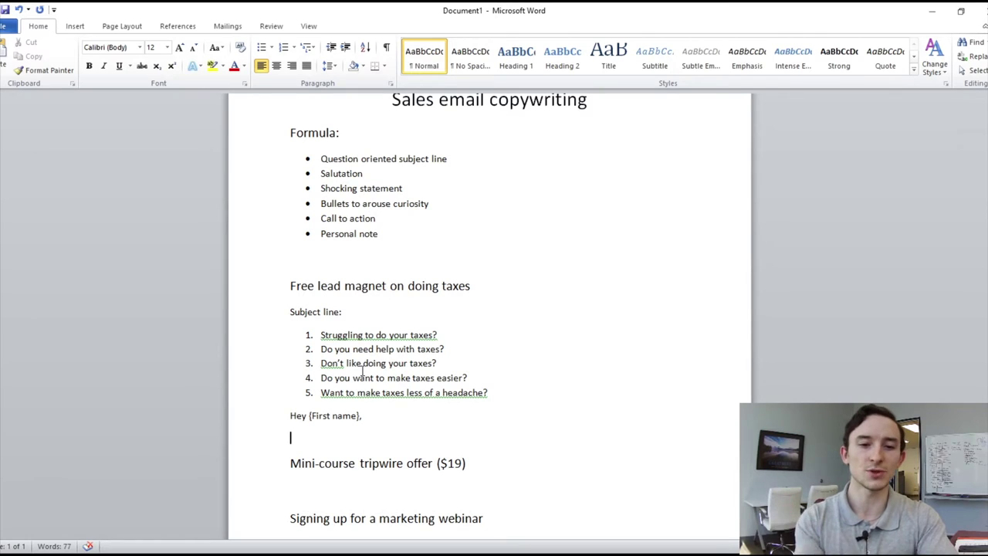
scroll(362, 371, "down", 1)
scroll(362, 370, "up", 1)
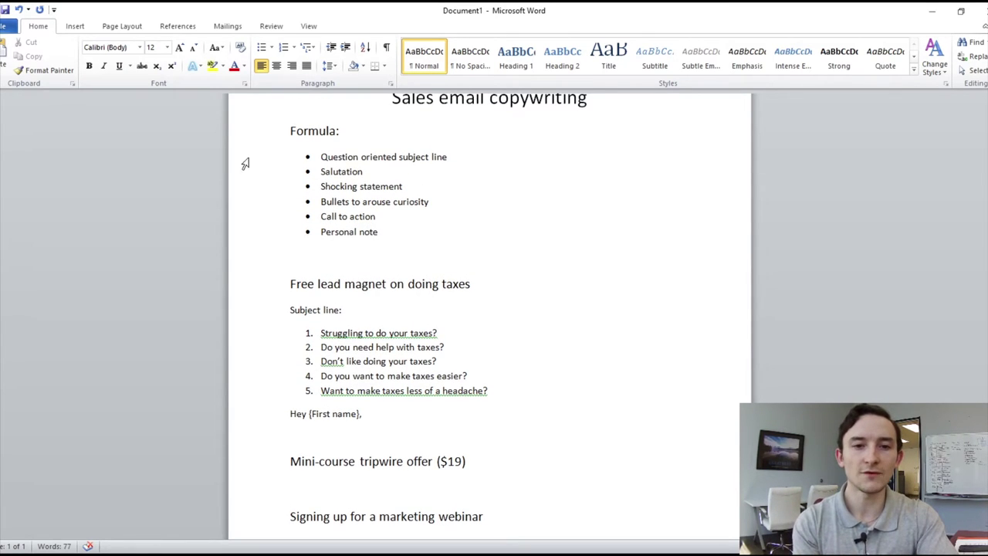
scroll(347, 311, "down", 1)
scroll(344, 309, "up", 1)
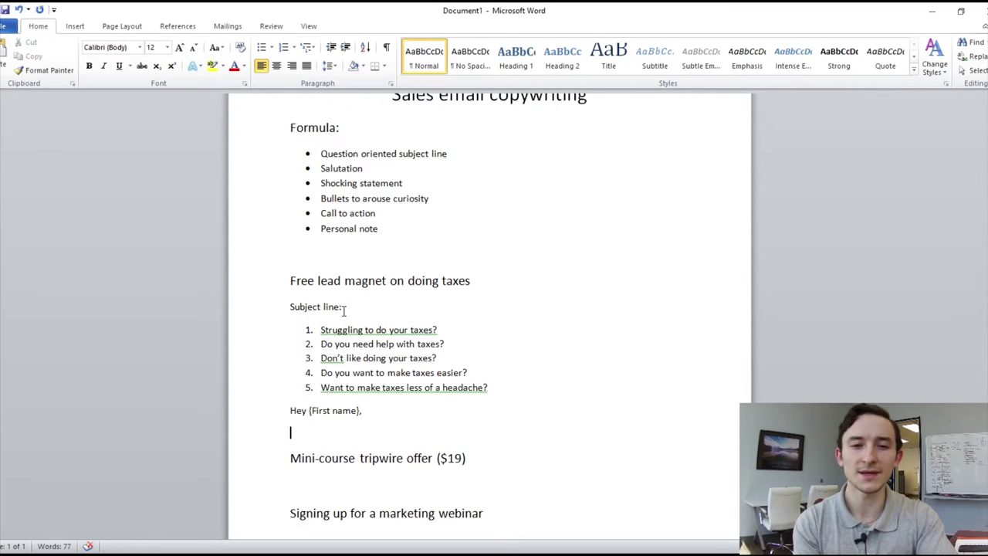
scroll(344, 309, "down", 2)
type("60 percent of small-business owners feel they are not very knowledgeable about accounting and finance.")
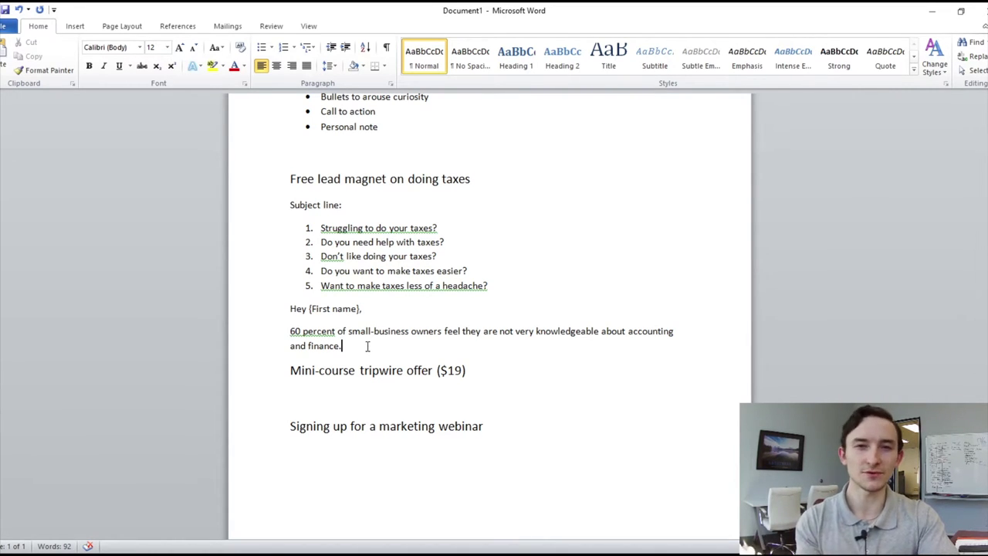
key("Return")
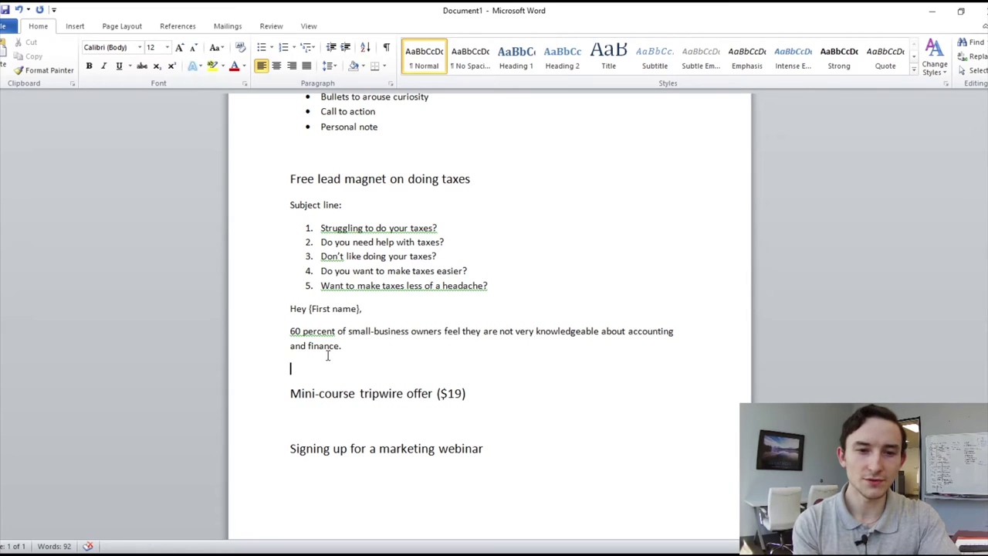
Add the lead-in paragraph "You can probably relate to that, right? Well, I have great news. What if I told you that you could:"
scroll(485, 333, "down", 1)
scroll(484, 333, "up", 1)
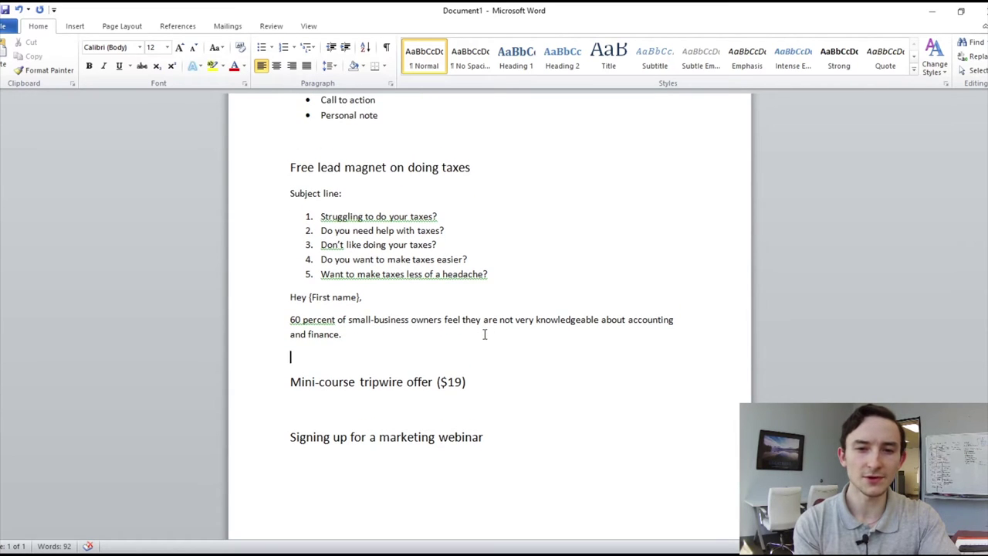
scroll(369, 342, "up", 1)
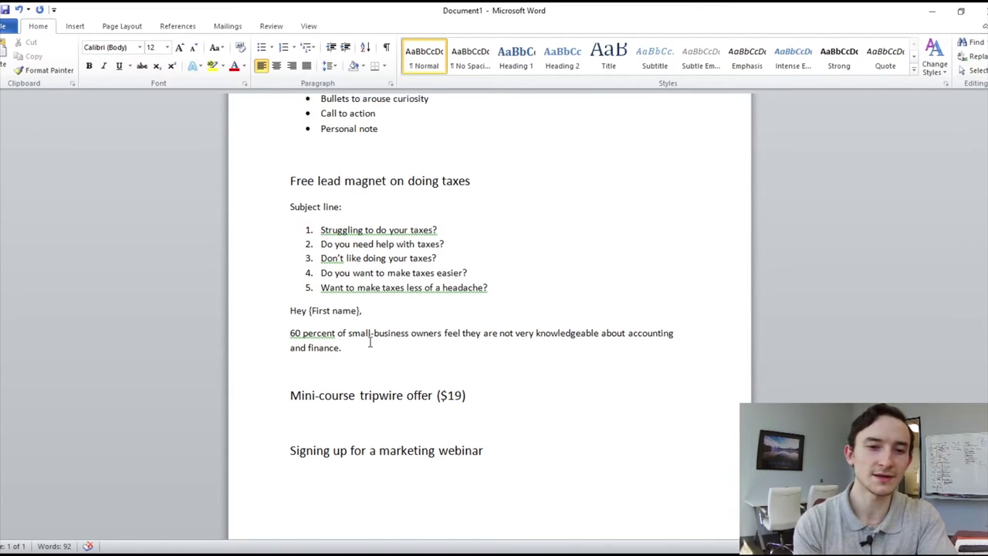
type("You can p")
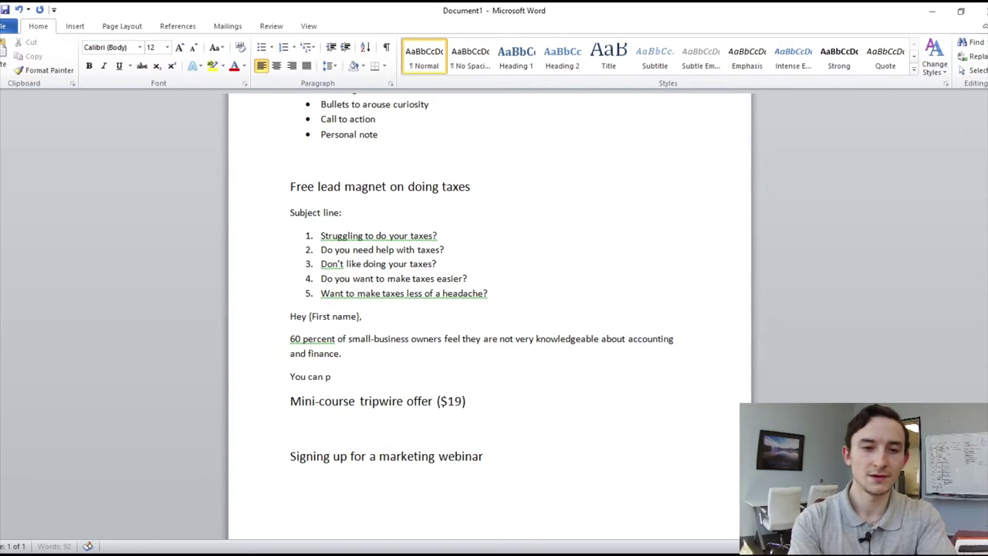
type("robably relate to")
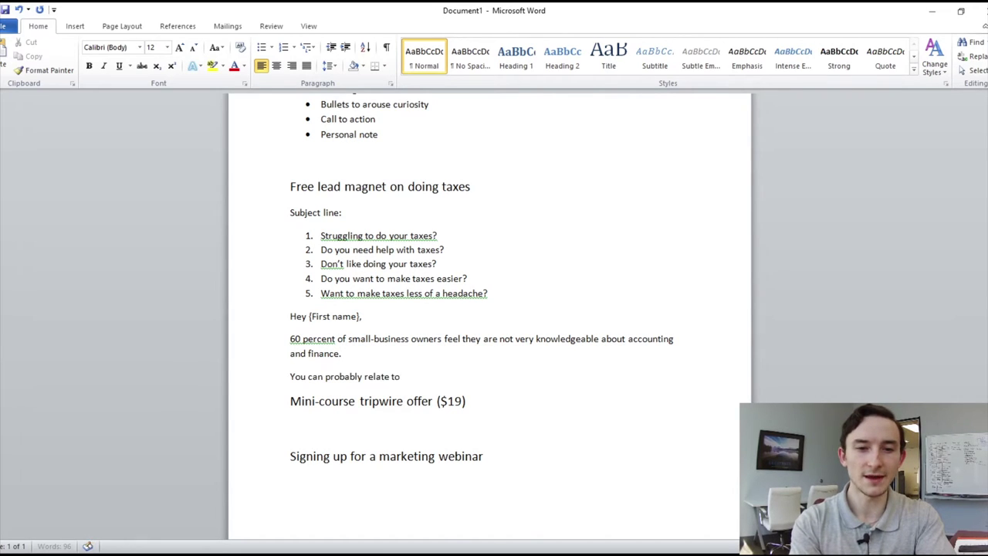
type(" that, right? Well, I hav")
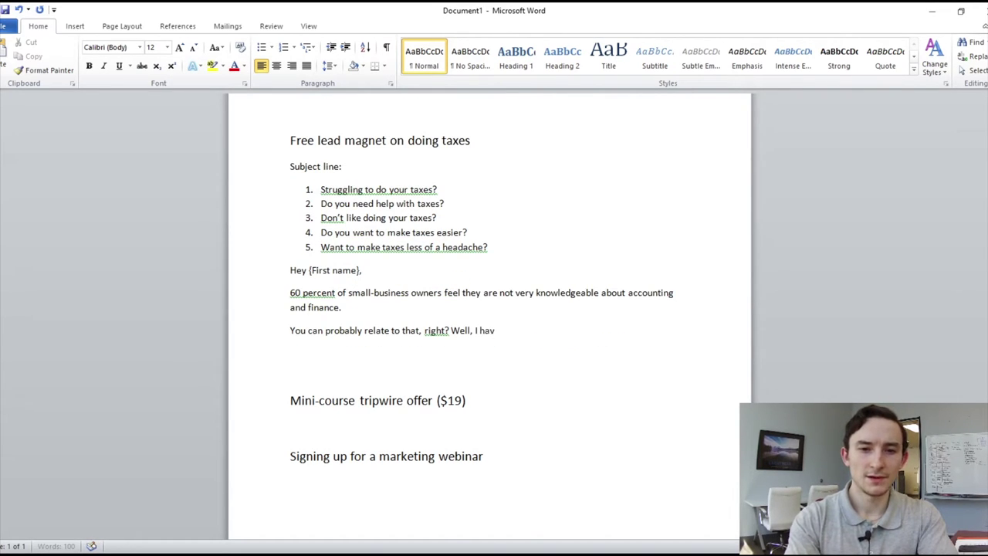
type("e great news. What if I told yo")
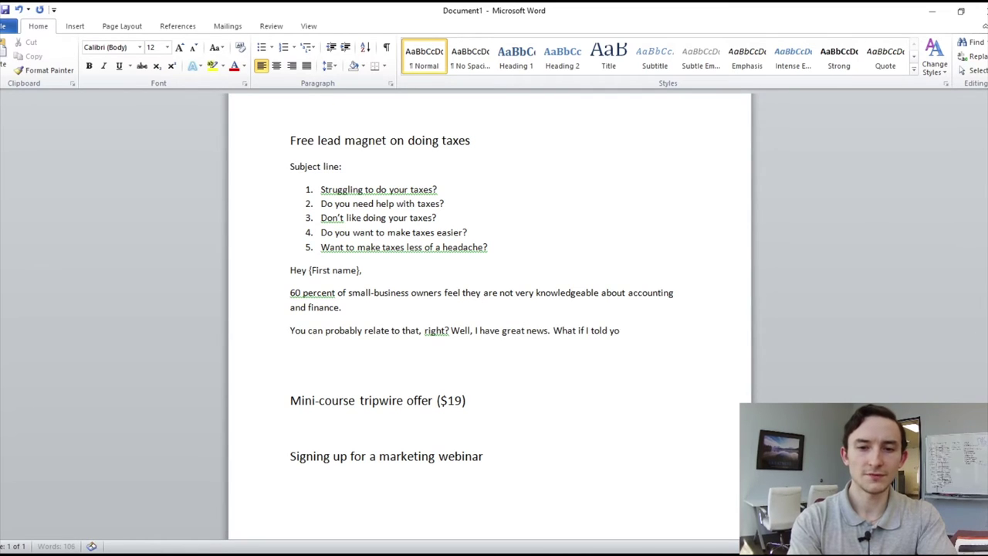
type("u that you could:")
key("Return")
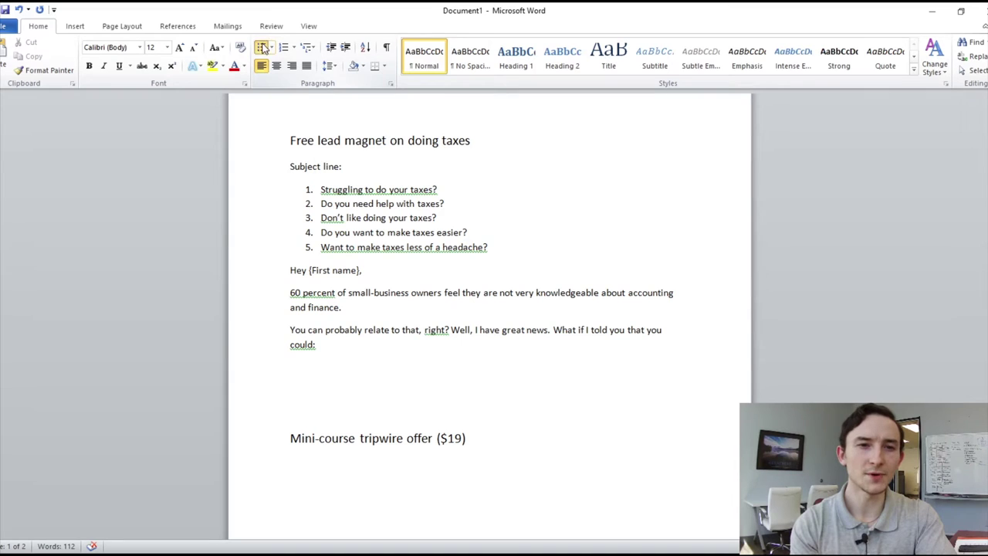
Start a bulleted list under the lead-in with the first item "Do your taxes in half the time you normally do."
left_click(262, 47)
scroll(420, 261, "up", 2)
scroll(420, 261, "down", 2)
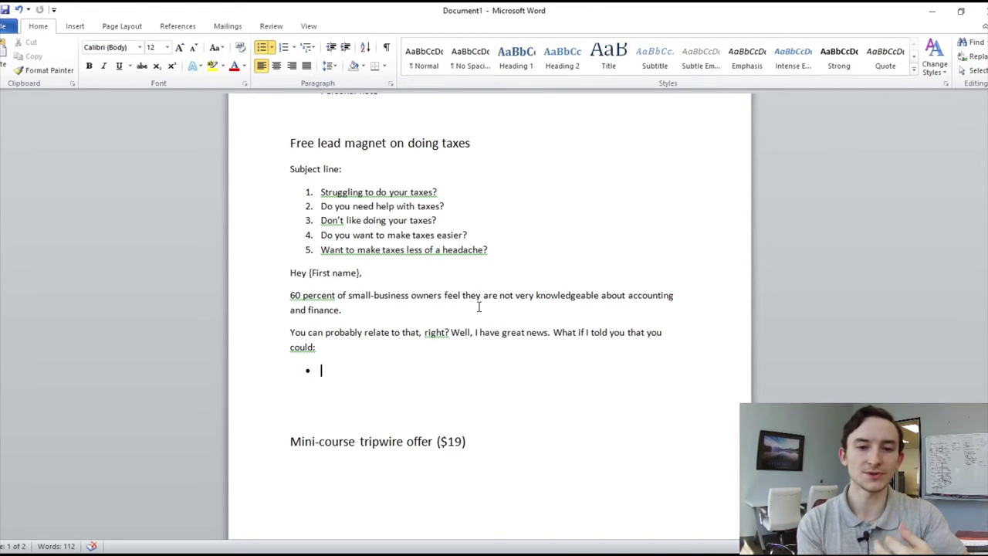
scroll(478, 306, "up", 1)
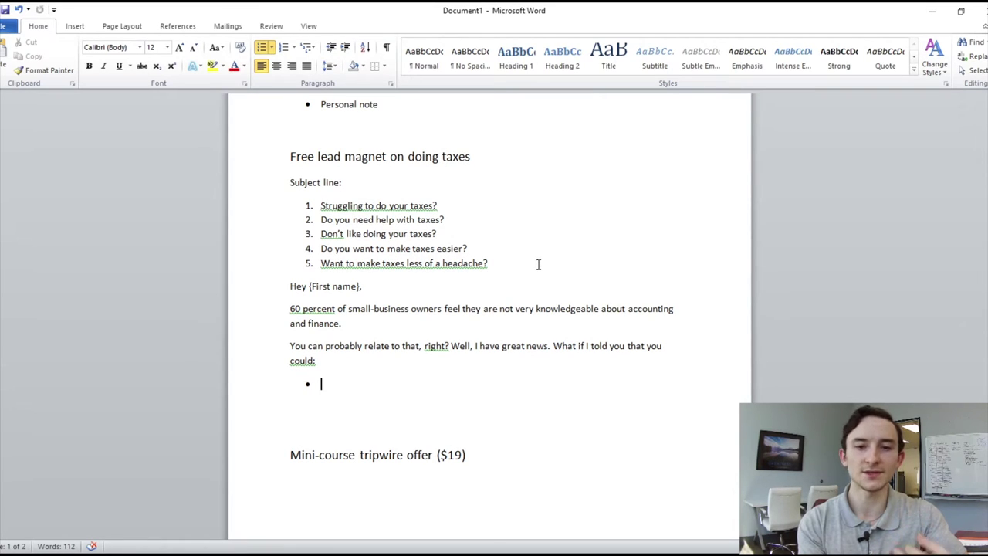
scroll(537, 264, "down", 1)
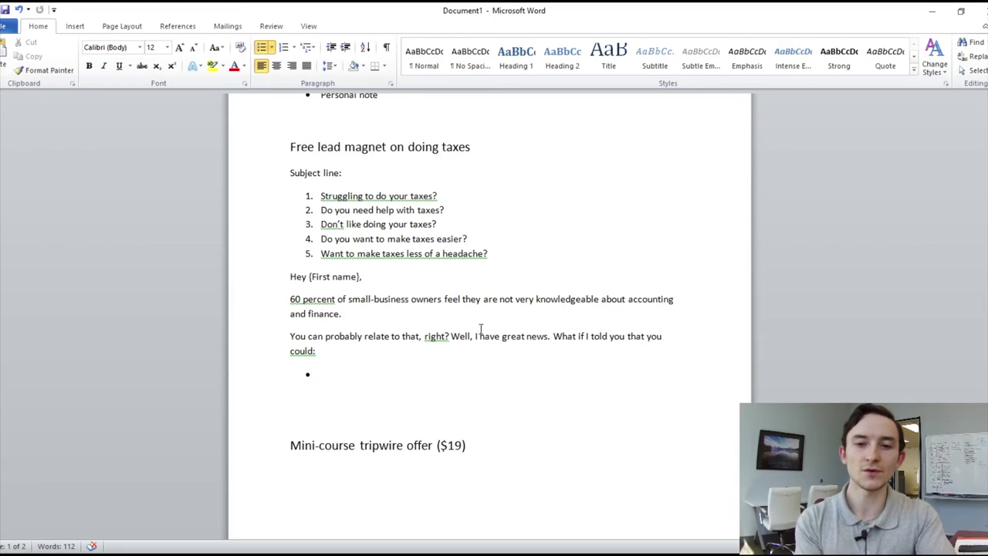
type("Do your")
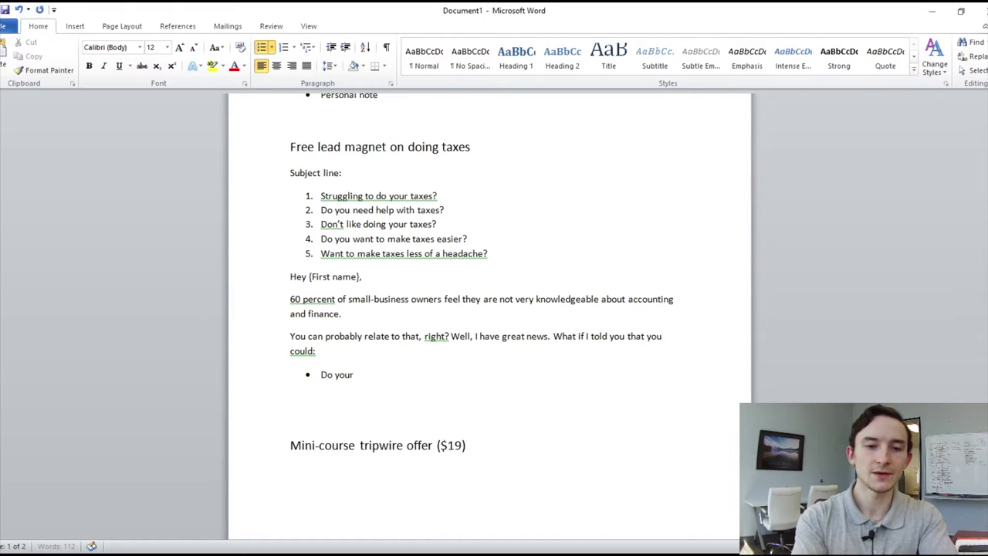
type(" taxe")
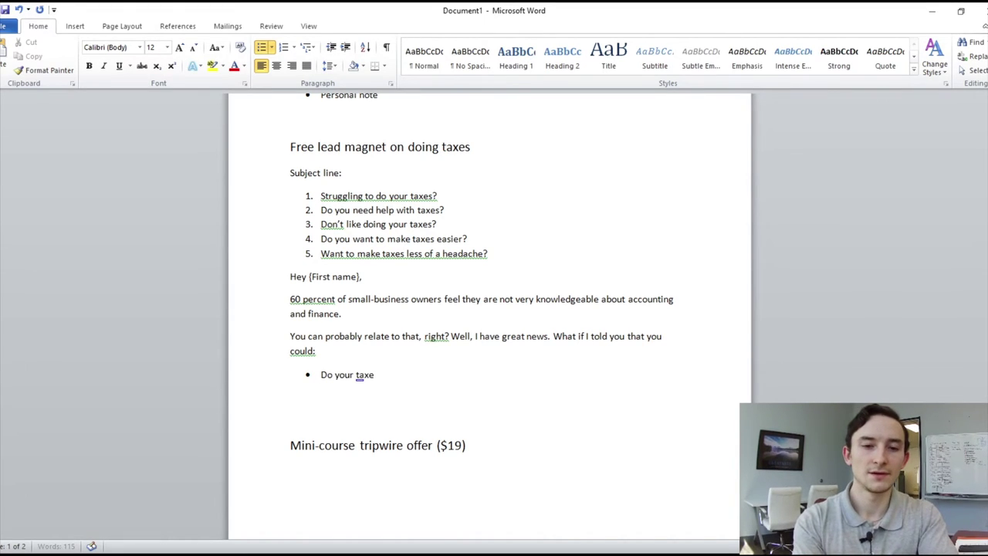
type("s in half the time yo")
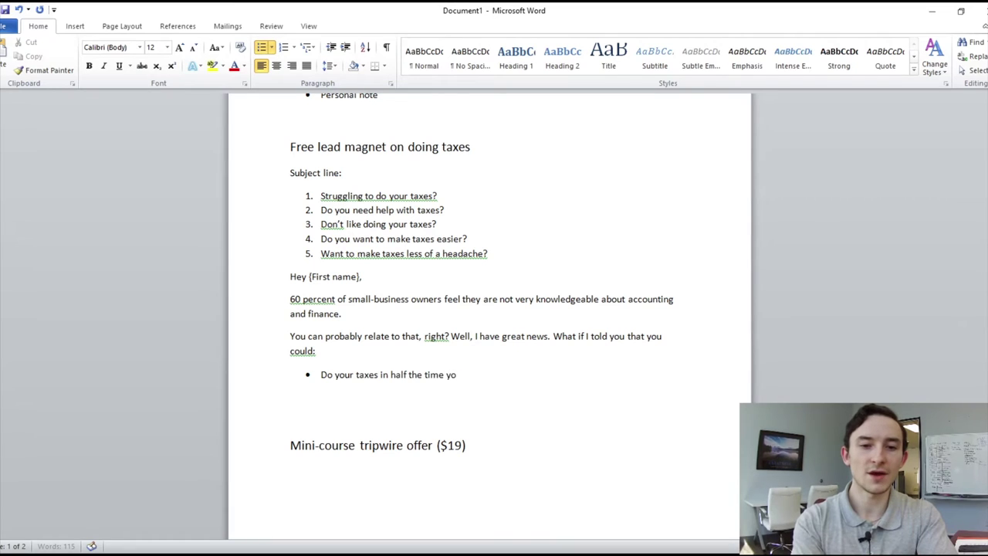
type("u normally do.")
key("Return")
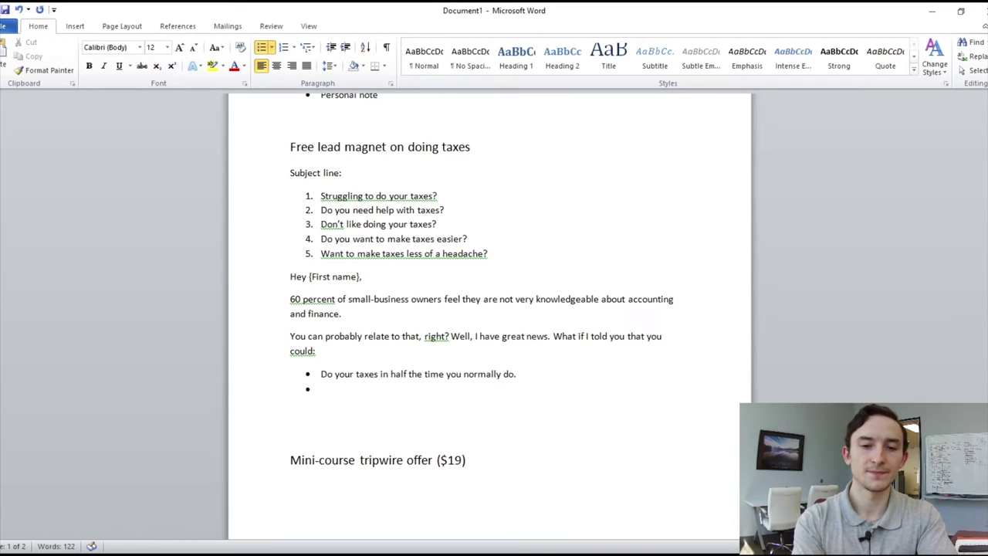
Add "Save tons of moneys and get write-offs you didn't know about." as the second bullet and start a third
type("Save tons of moneys")
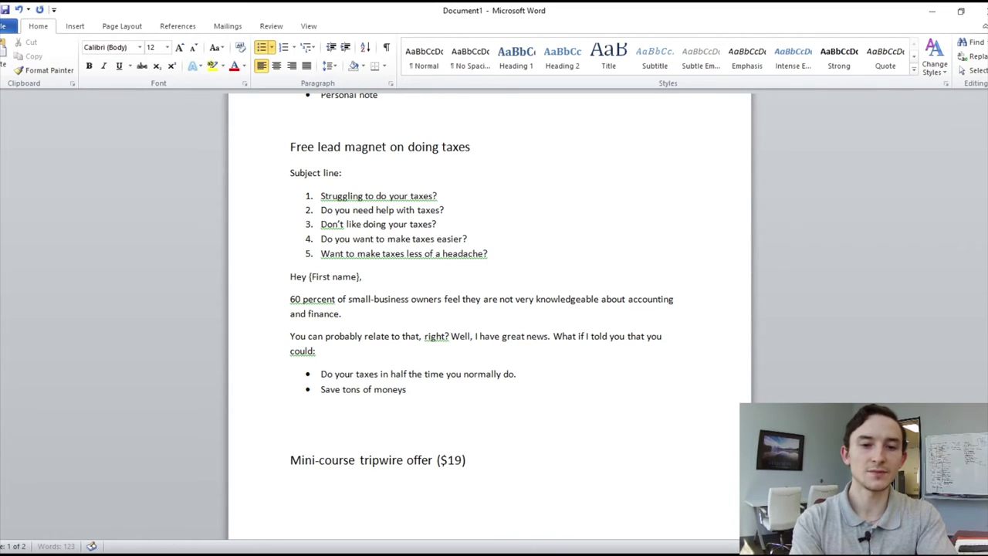
type(" and get write-")
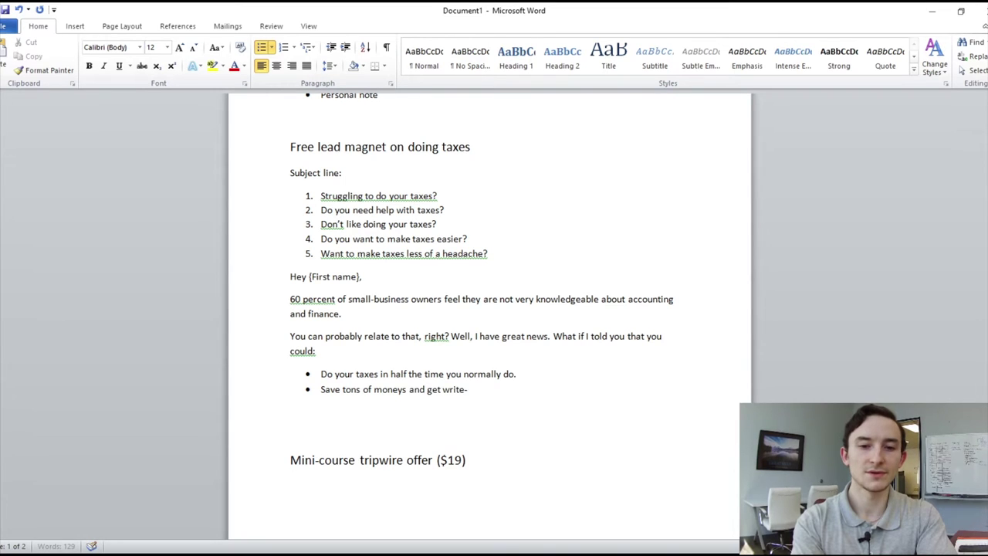
type("offs you did")
type("n't know abou")
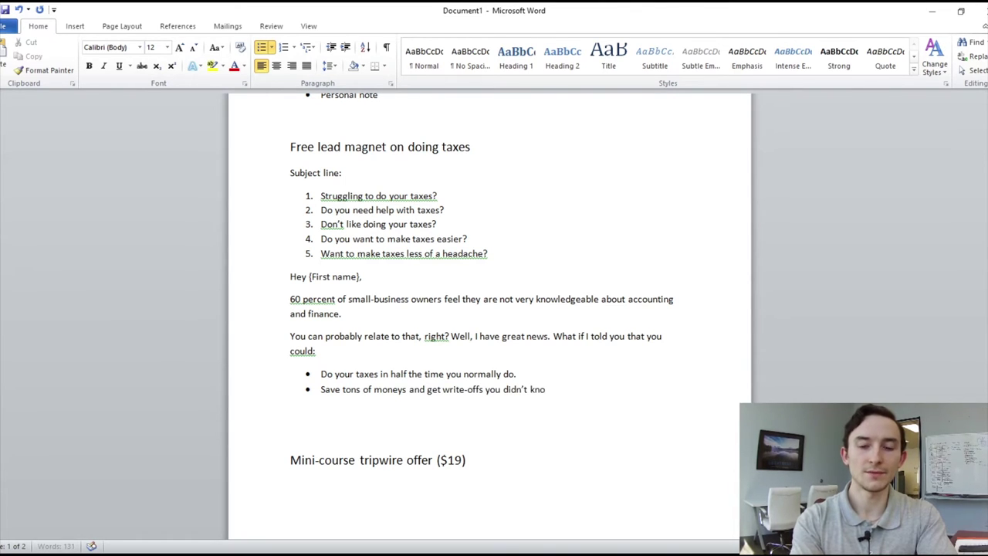
type("t.")
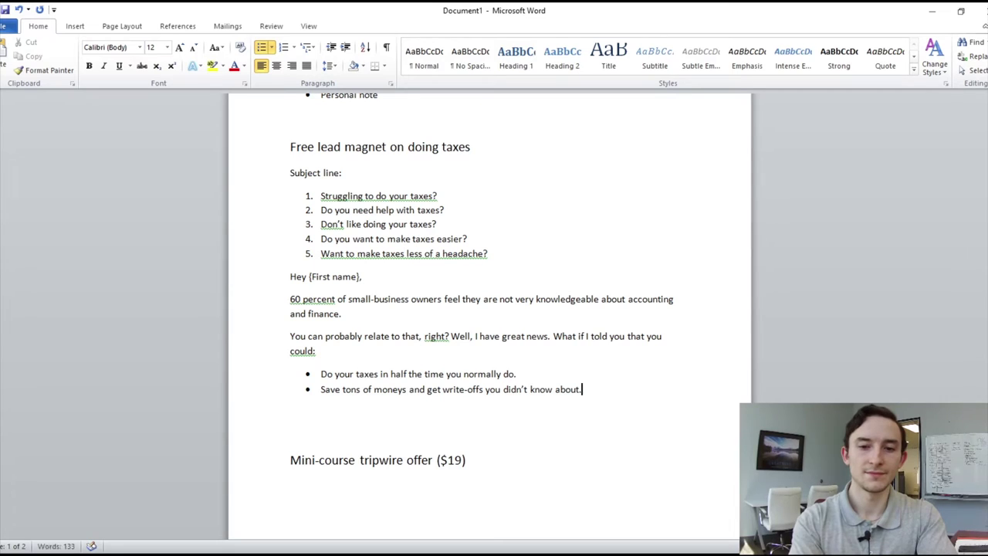
key("Return")
Write the third bullet as "Not have to spend so much money on expensive accountants and bookkeepers."
type("Not have to spend so much money onexpens")
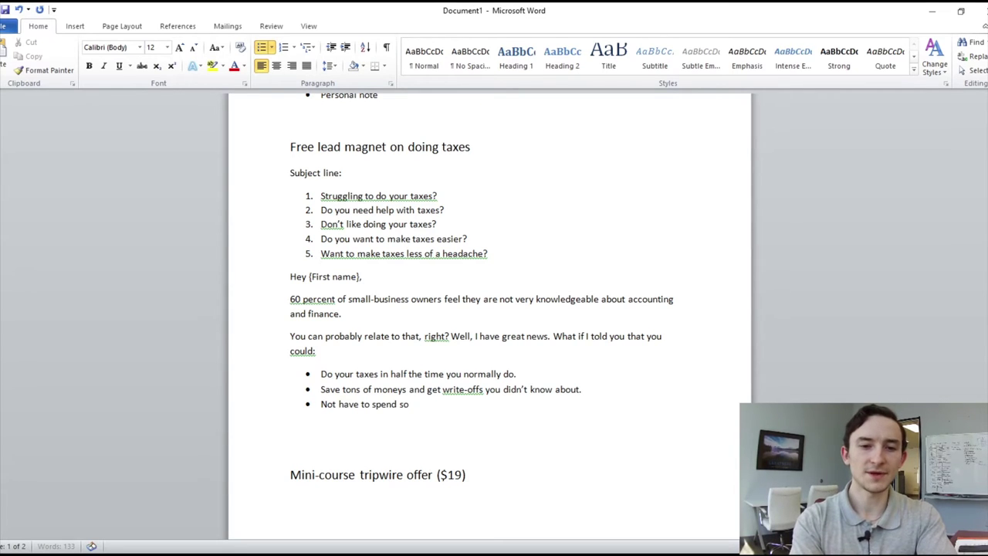
key("BackSpace")
key("BackSpace")
key("BackSpace")
key("BackSpace")
key("BackSpace")
key("BackSpace")
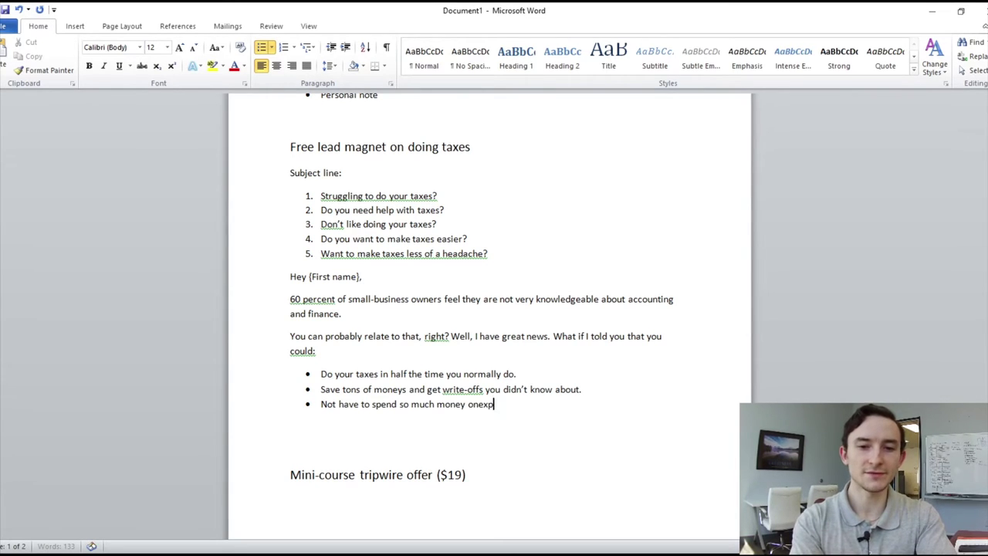
type("expensive ac")
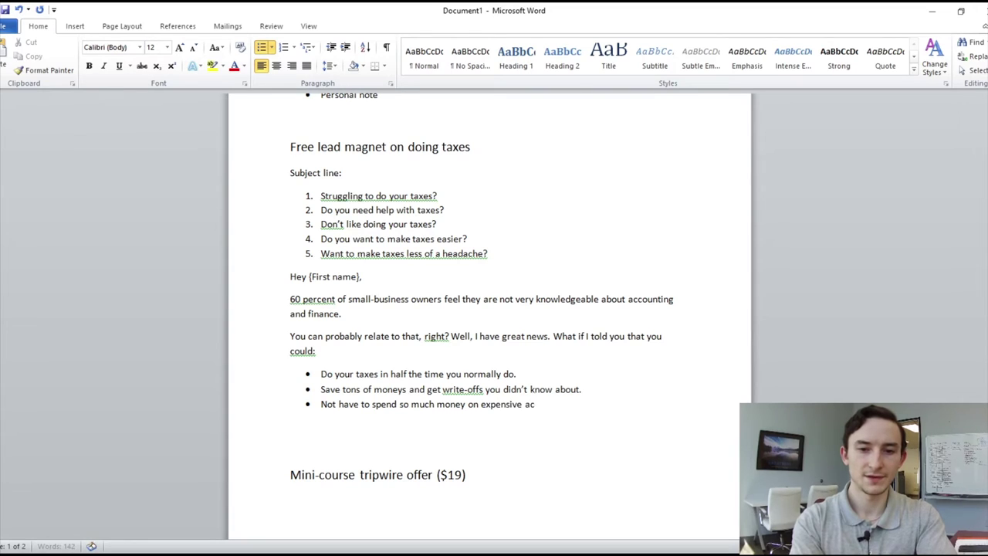
type("countants and booke")
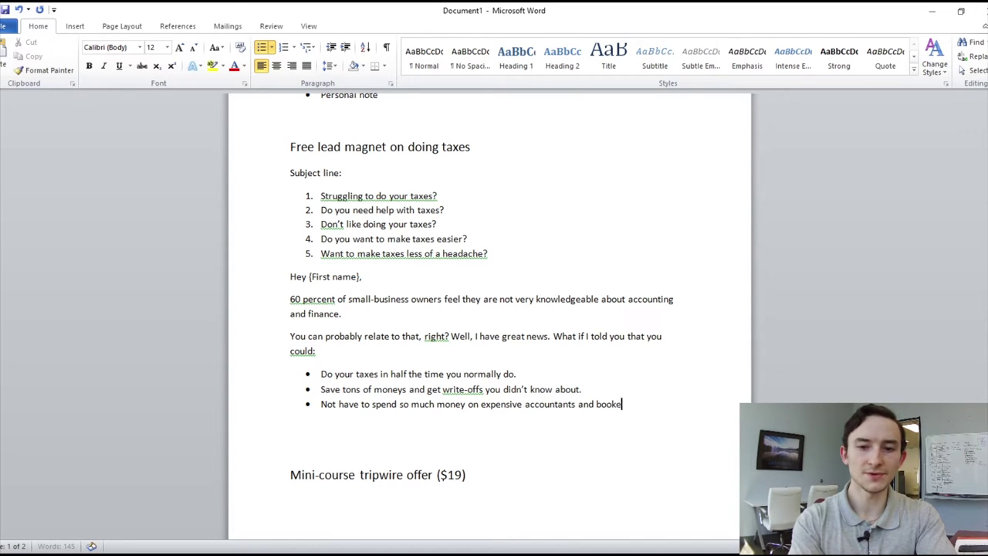
type("eping")
key("BackSpace")
key("BackSpace")
key("BackSpace")
key("BackSpace")
key("BackSpace")
key("BackSpace")
type("keepe")
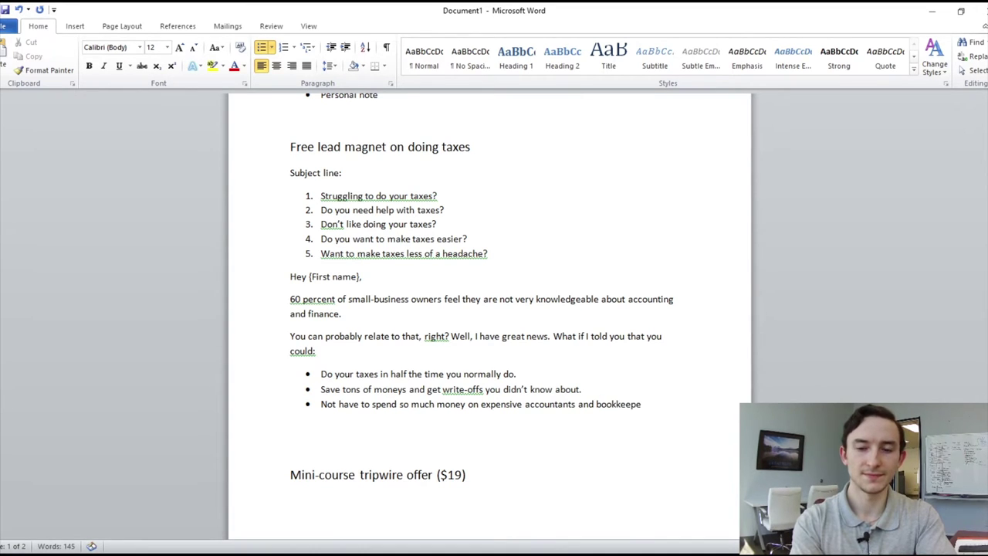
type("rs.")
Add "Stop stressing so much over tax season and feeling disorganized." as the fourth bullet and end the list with a normal paragraph below
key("Return")
type("Stop st")
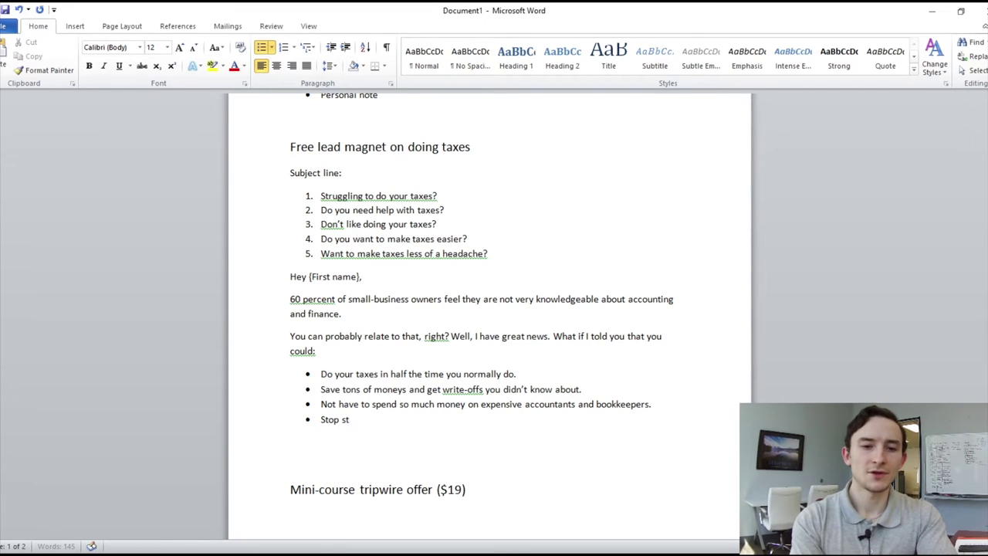
type("ressing so much over taxe")
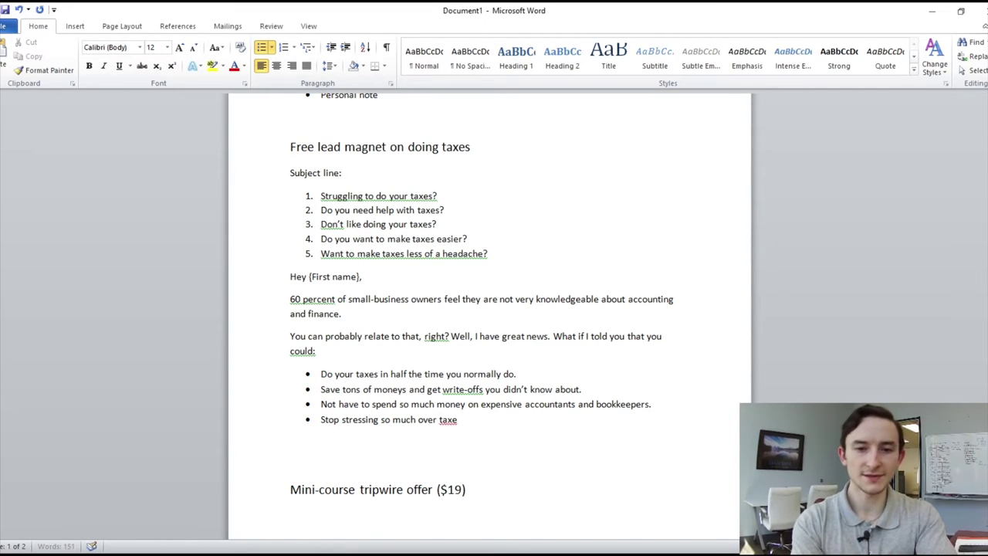
key("BackSpace")
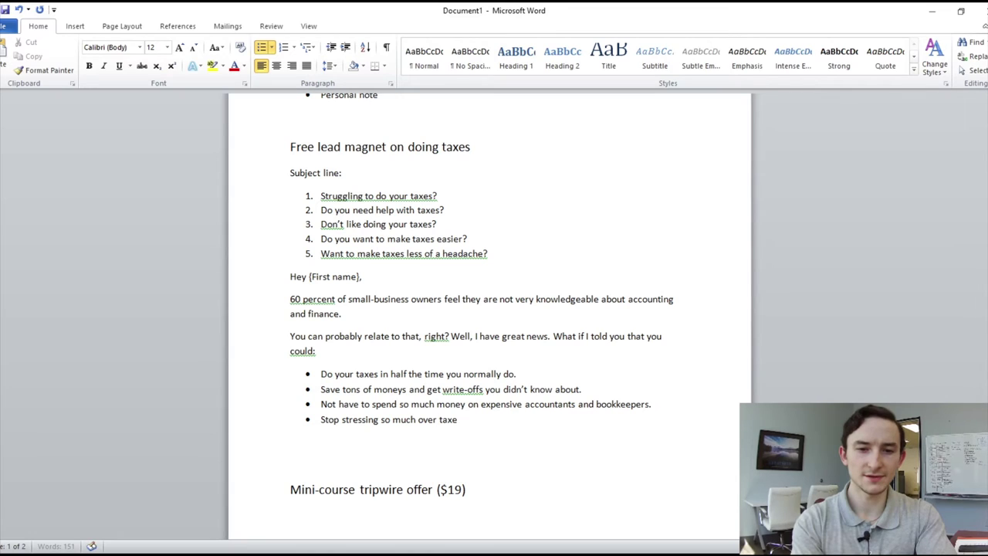
type("season and feeling")
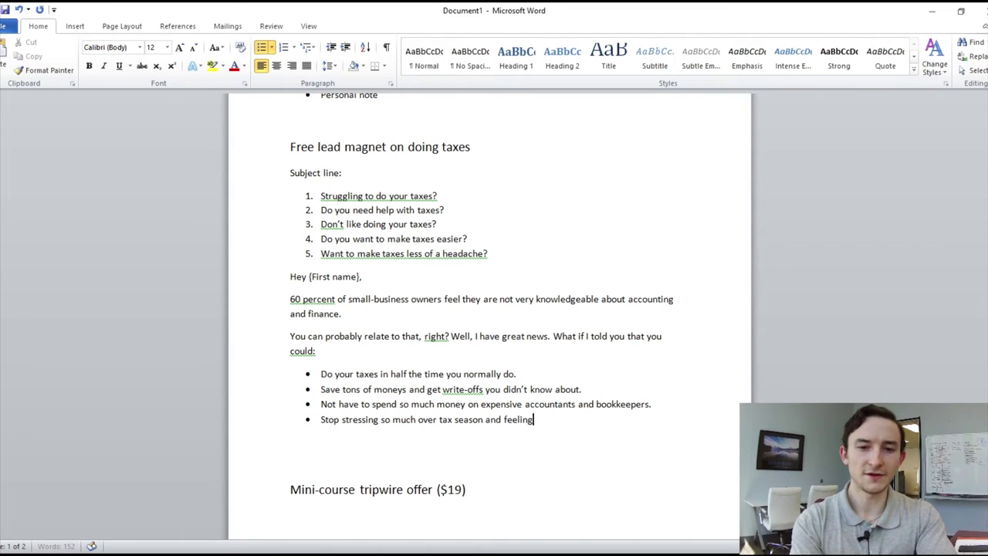
type(" disorganized.")
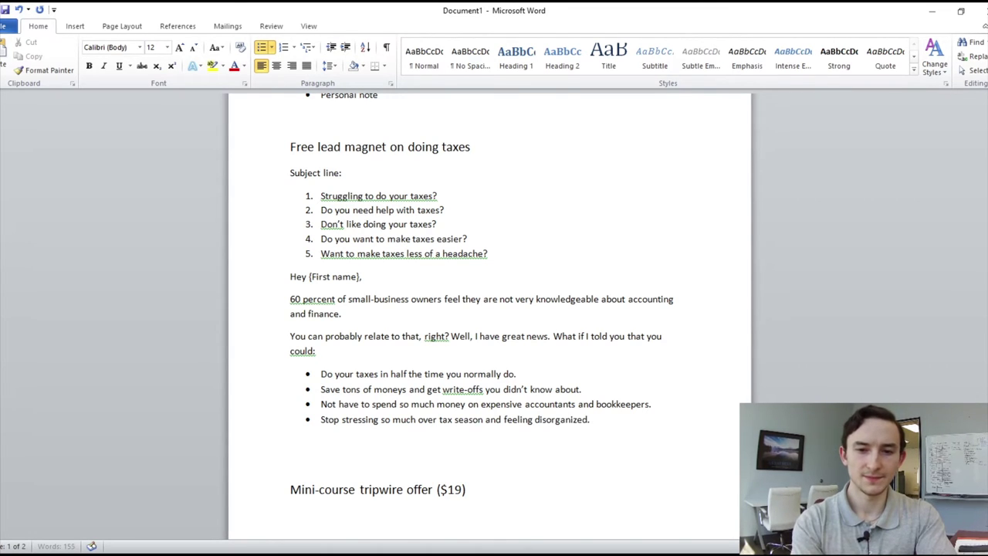
key("Return")
key("Return")
key("Return")
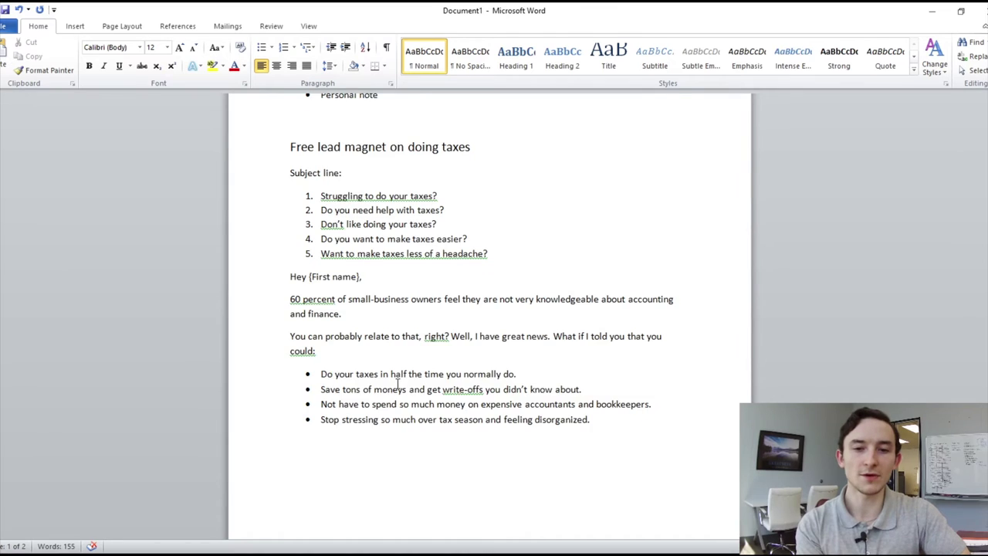
Below the list, write "This can become a reality if you visit the link below and download your free tax cheatsheet.", with "free" in italics
scroll(398, 384, "up", 1)
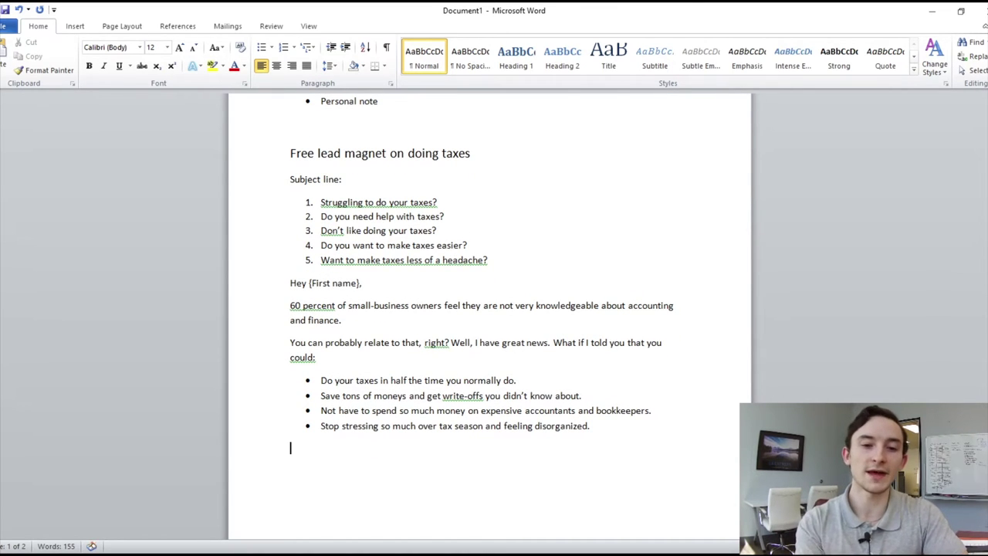
scroll(381, 405, "up", 1)
scroll(381, 406, "down", 3)
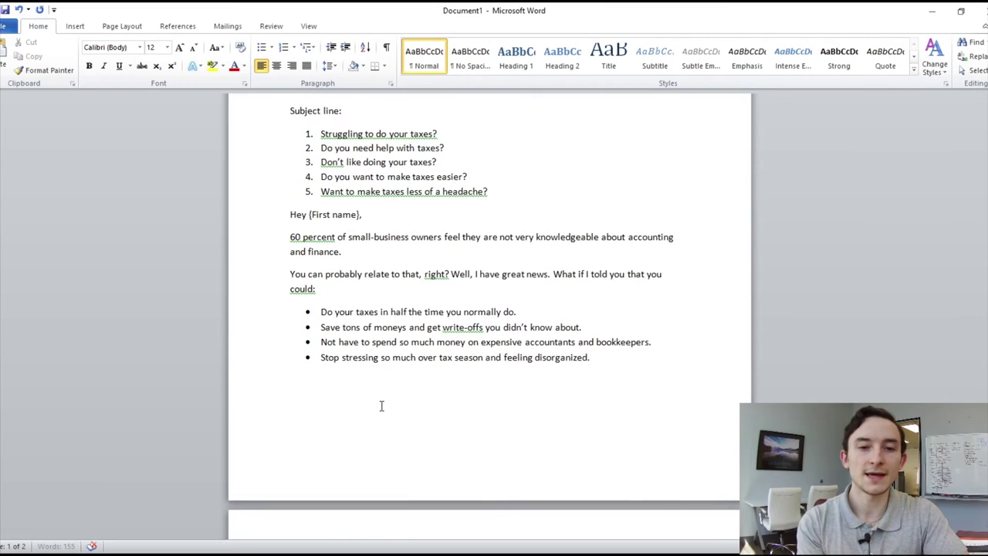
scroll(380, 403, "up", 1)
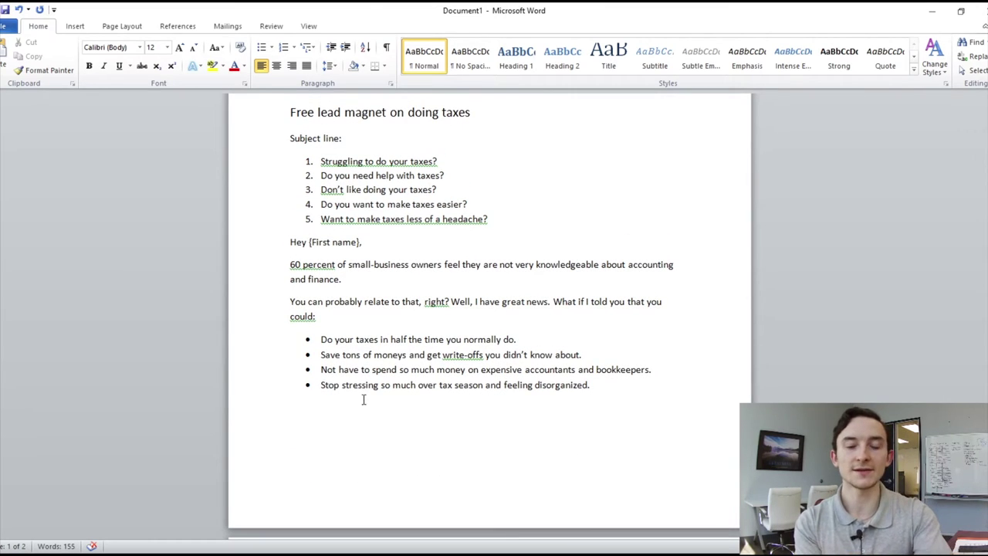
type("This can")
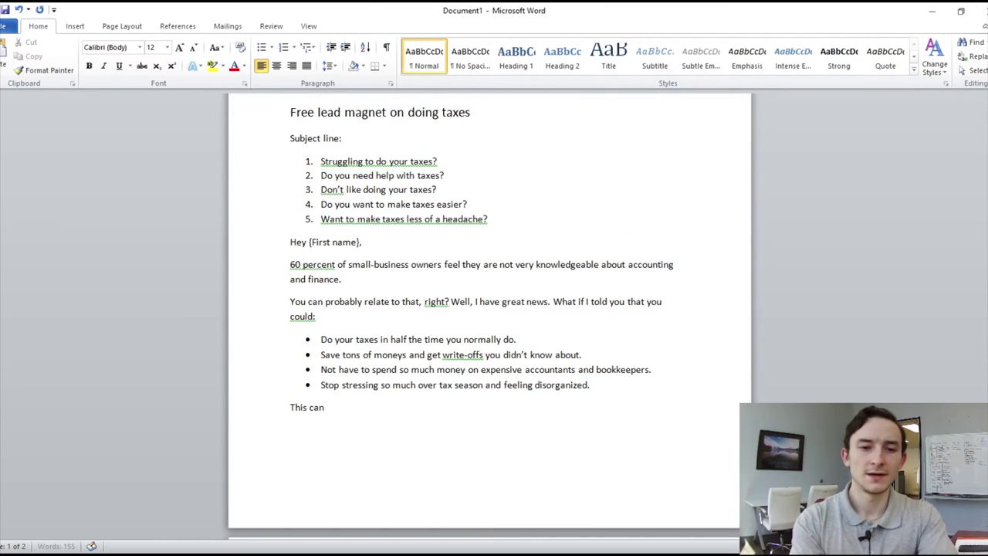
type(" become a reality if")
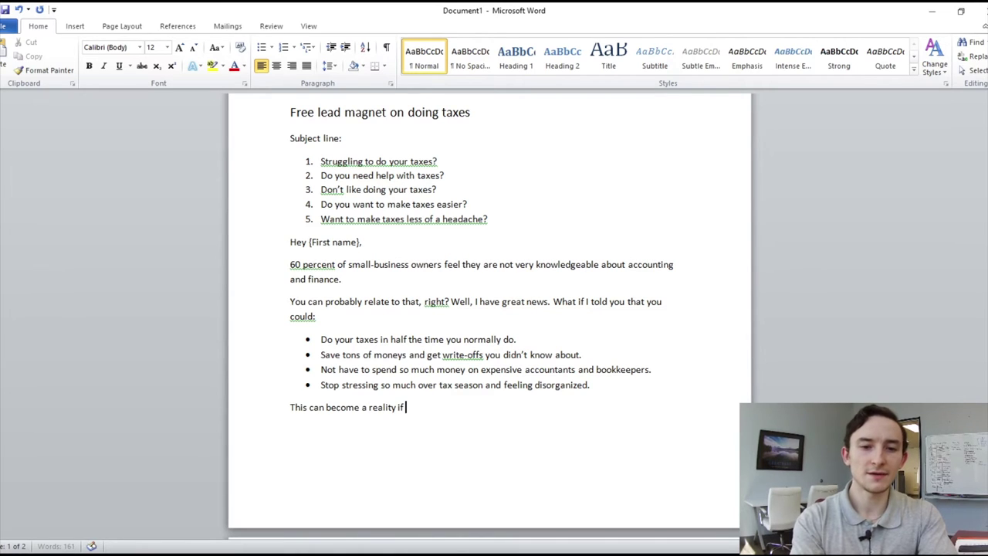
type(" you")
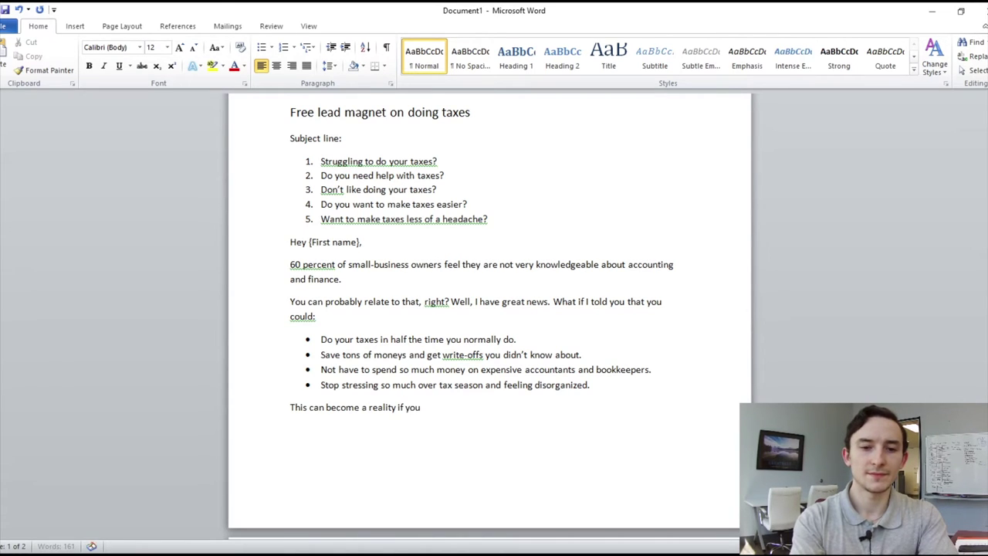
type(" visit the link bel")
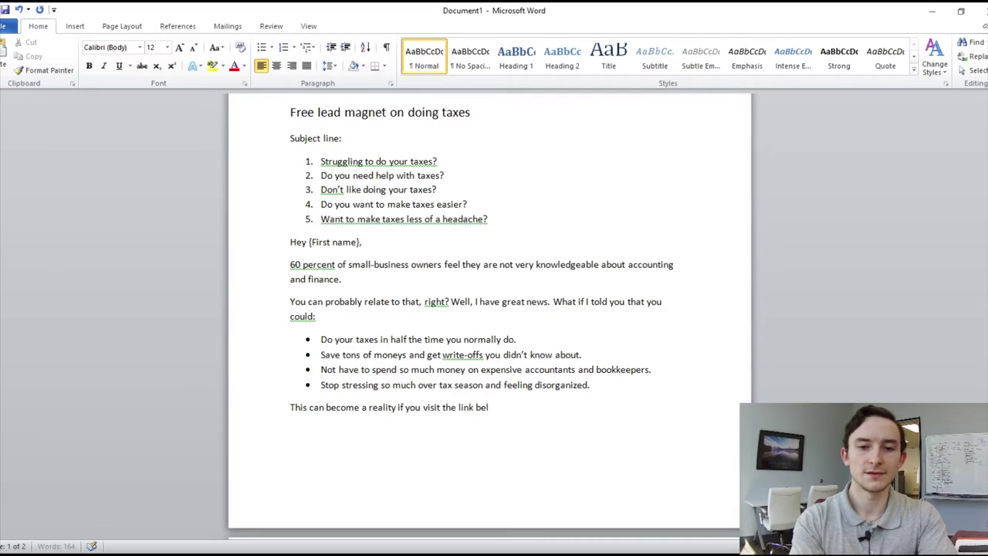
type("ow and download y")
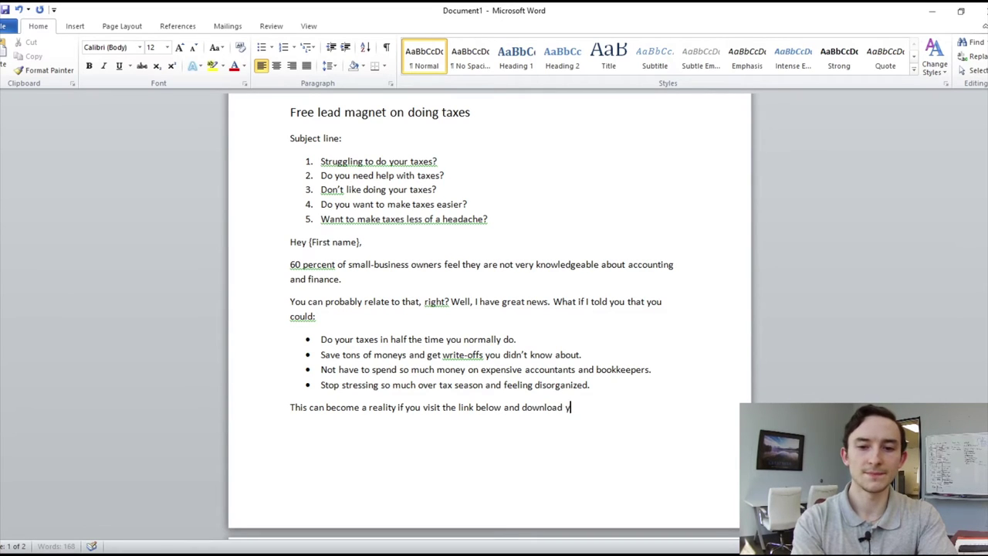
type("our")
key("ctrl+i")
type("free")
key("ctrl+i")
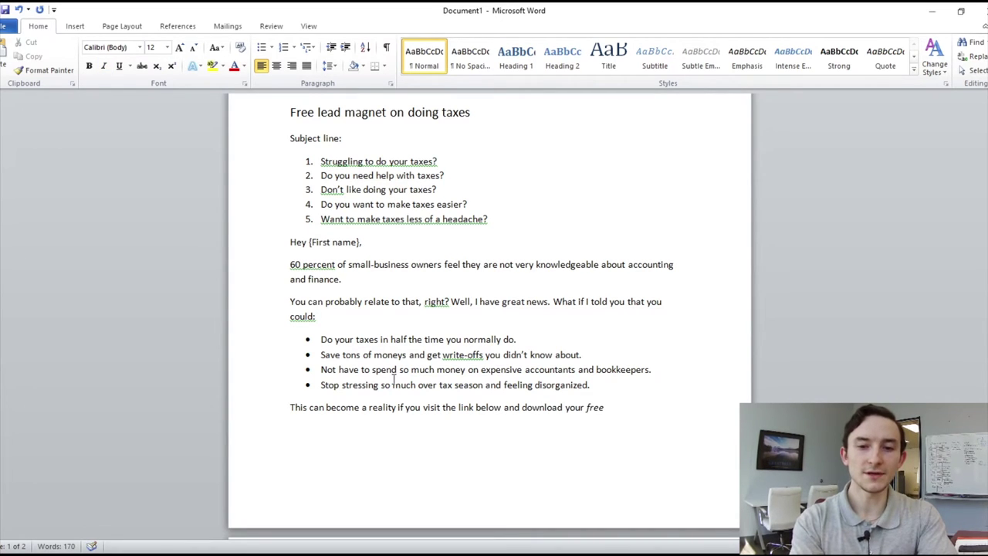
type("tax che")
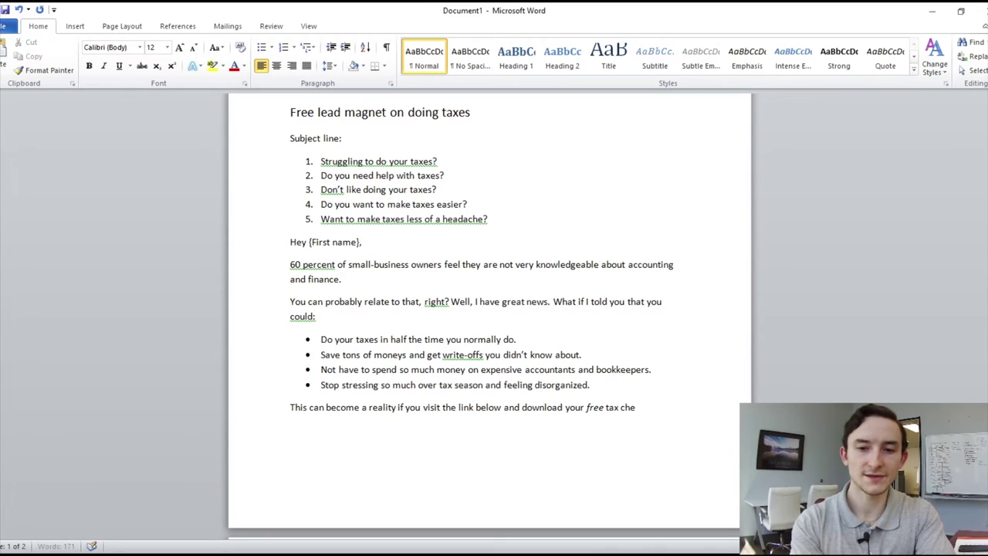
type("atsheet. It in")
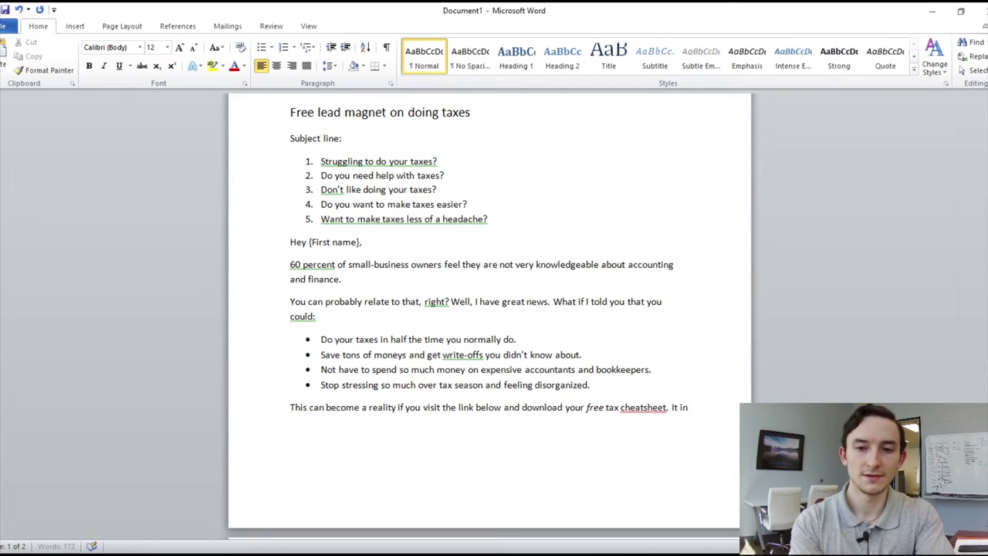
Continue the paragraph after the cheatsheet sentence with "It includes 25+ tips and tricks"
type("cludes 25+")
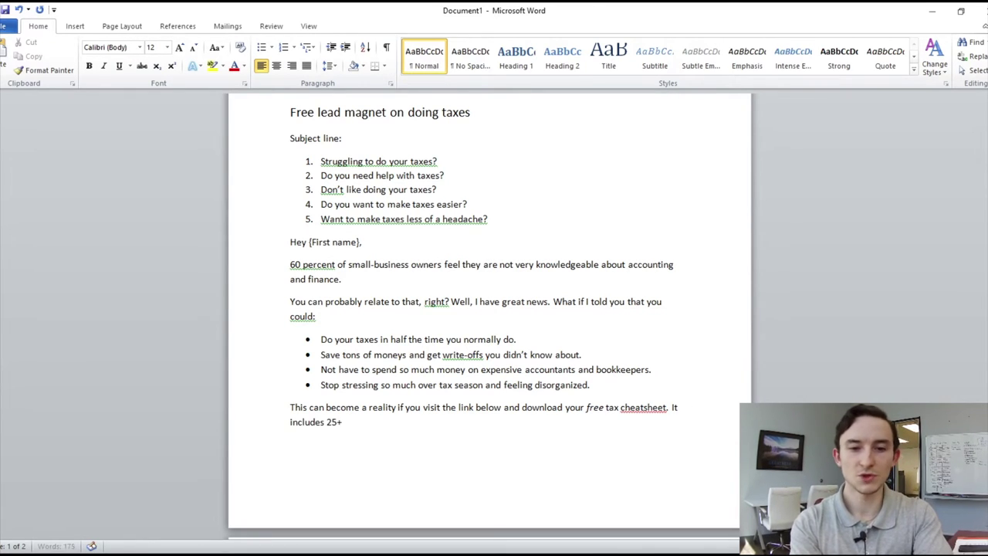
type(" di")
key("BackSpace")
key("BackSpace")
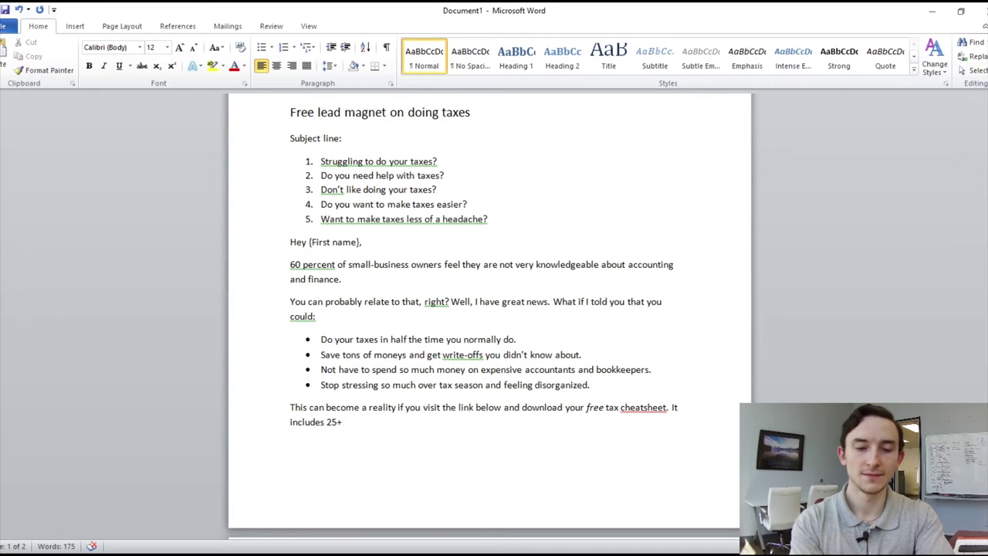
type("tips nad t")
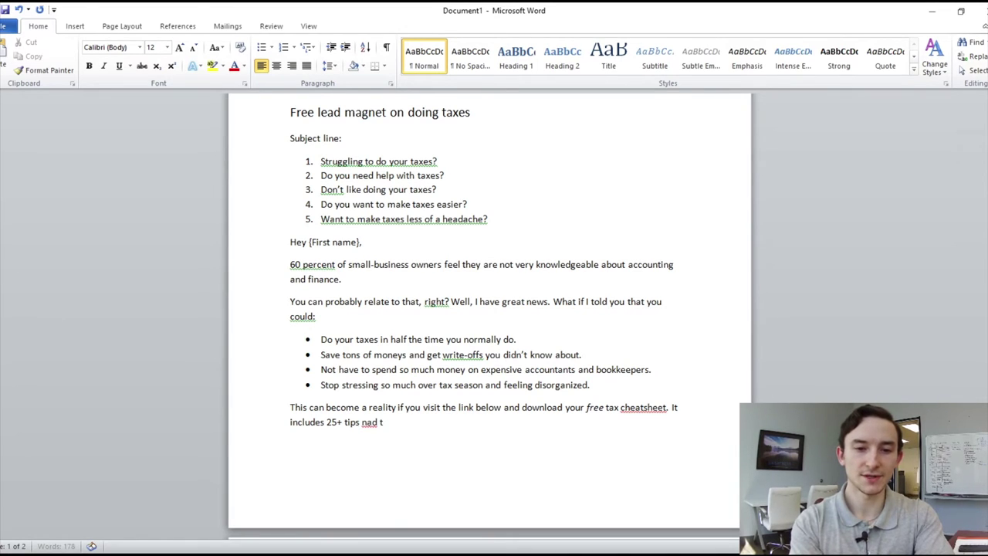
key("BackSpace")
key("BackSpace")
key("BackSpace")
key("BackSpace")
key("BackSpace")
type("and tricks")
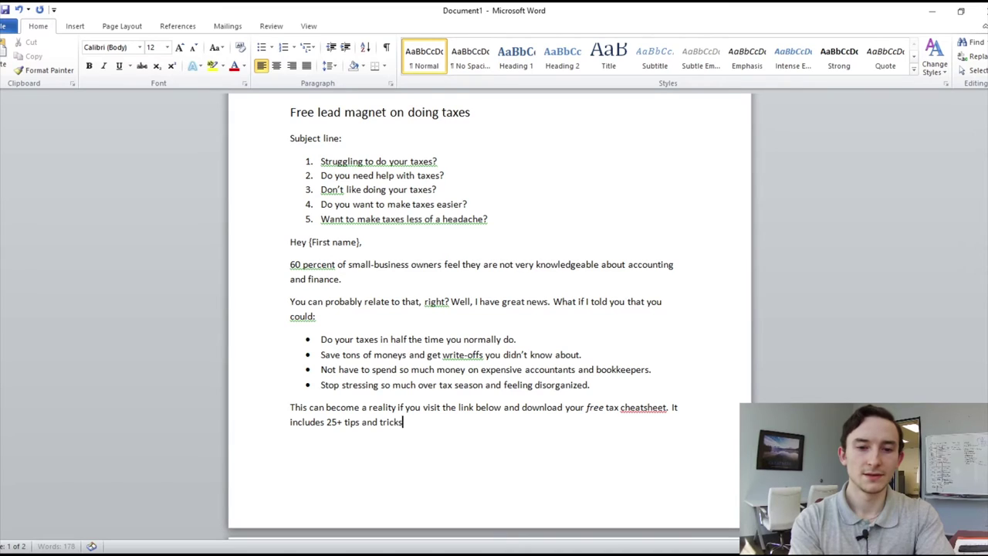
Complete the tips and tricks sentence with "around doing your taxes in less time while saving you money and headaches."
type(" around doing your ta")
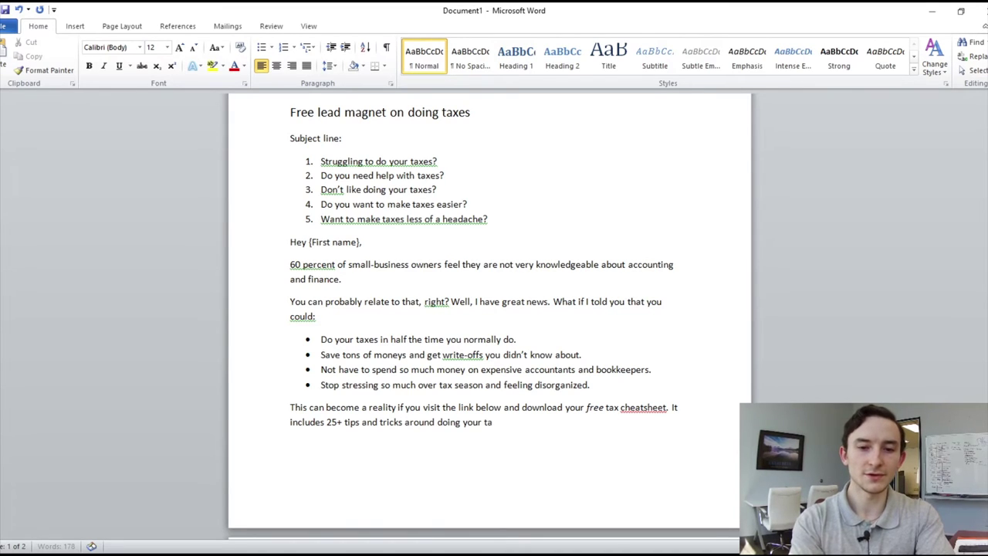
type("es")
key("BackSpace")
key("BackSpace")
key("BackSpace")
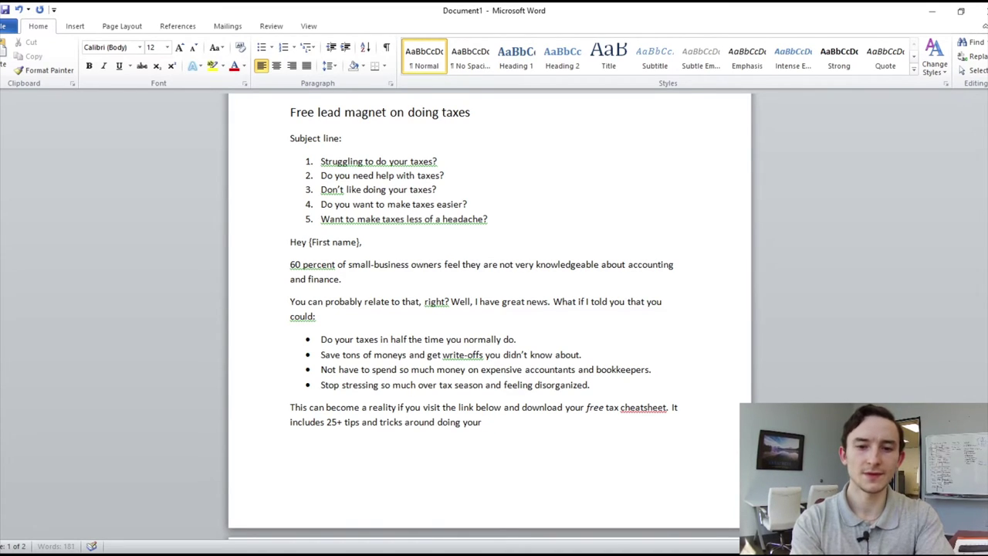
type("taxes in les")
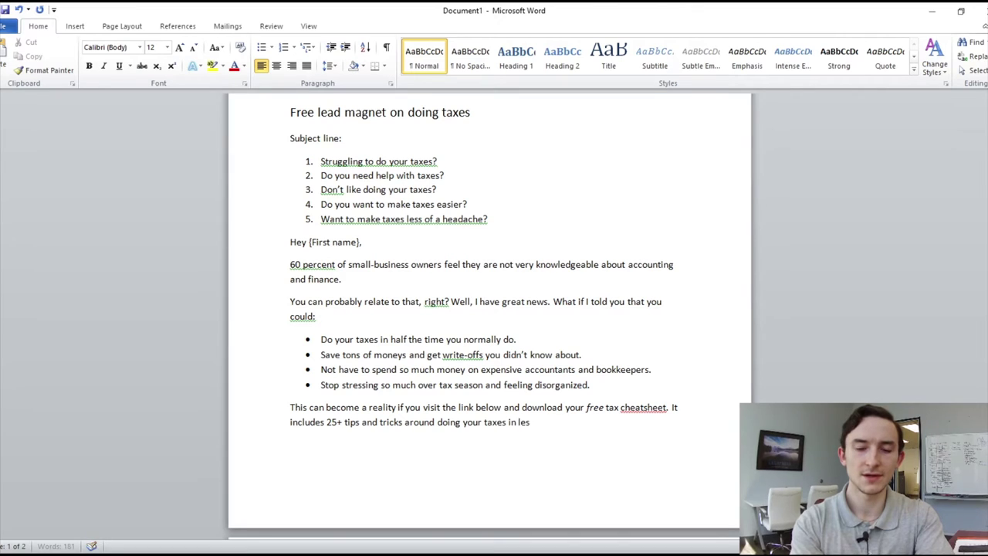
type("s time wh")
type("ile saving you")
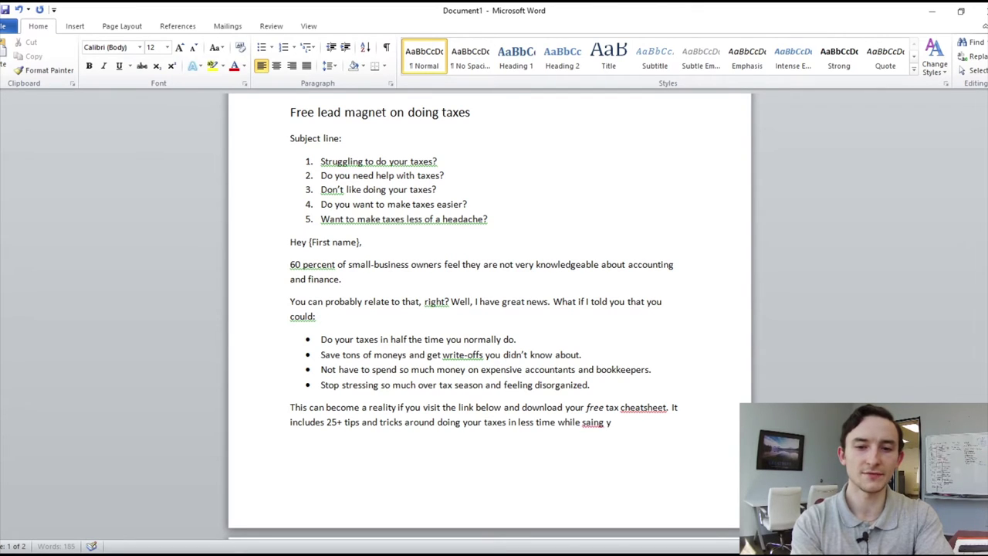
key("BackSpace")
key("BackSpace")
key("BackSpace")
key("BackSpace")
key("BackSpace")
key("BackSpace")
key("BackSpace")
key("BackSpace")
type("i")
key("BackSpace")
type("ving")
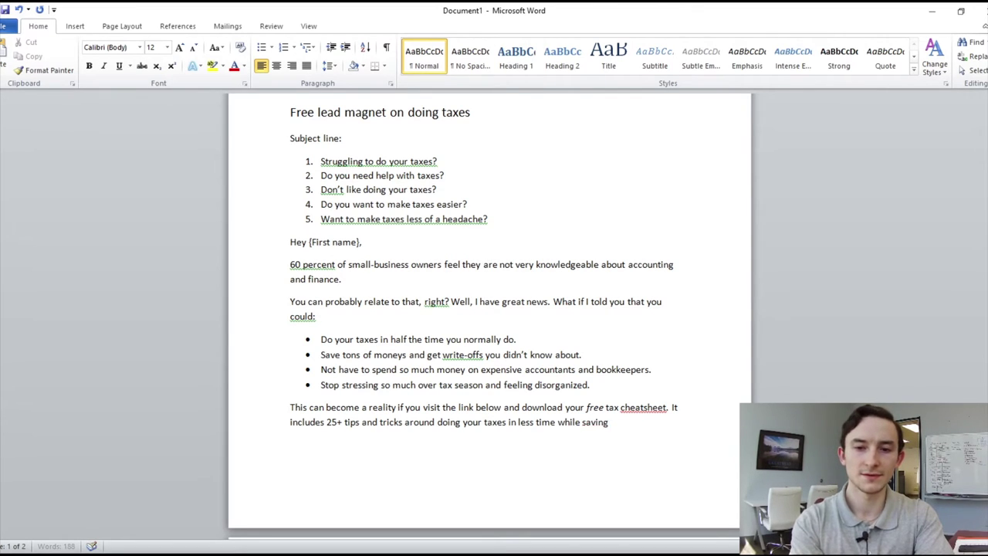
type(" you money and headaches.")
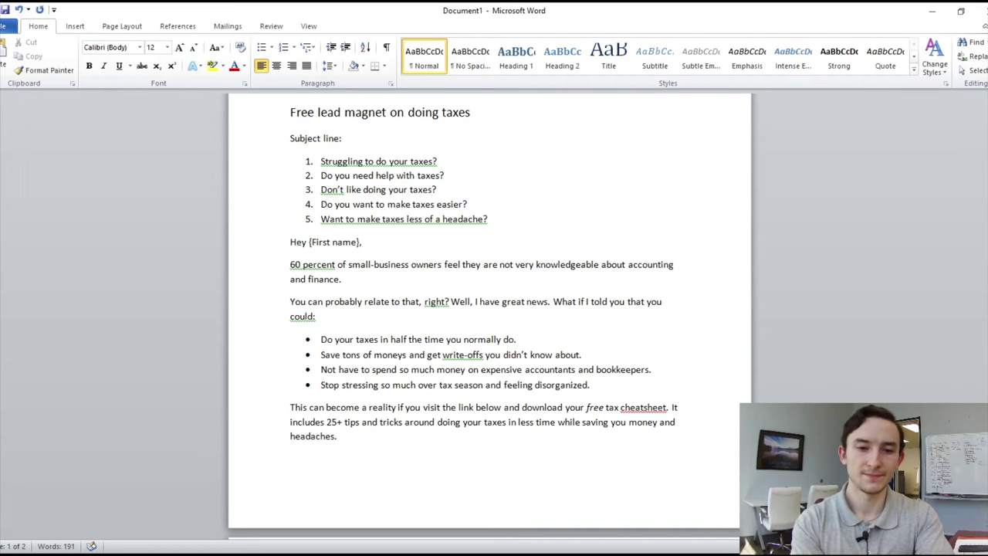
Replace "the link below" with "this link" in the paragraph under the bulleted list
scroll(499, 389, "down", 1)
left_click_drag(502, 386, 443, 388)
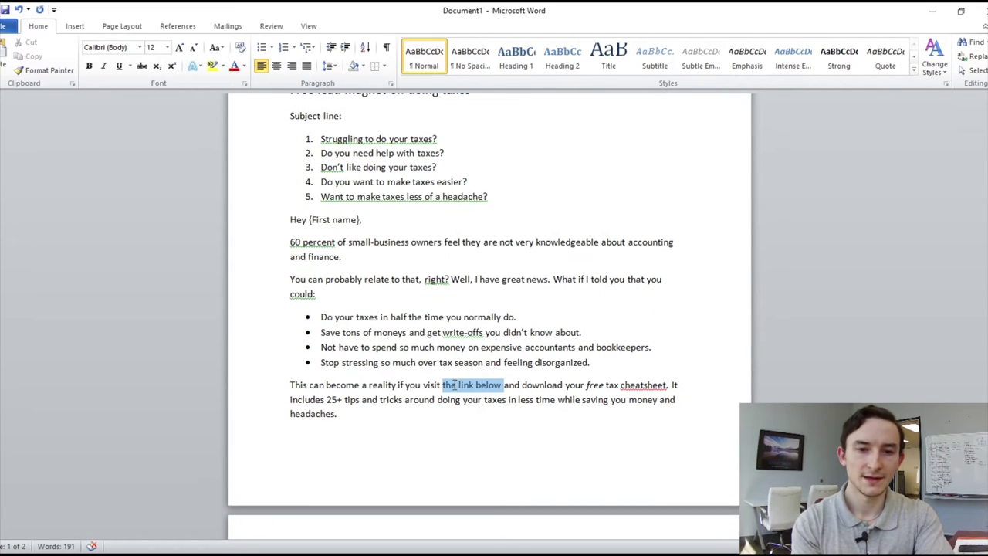
type("this link")
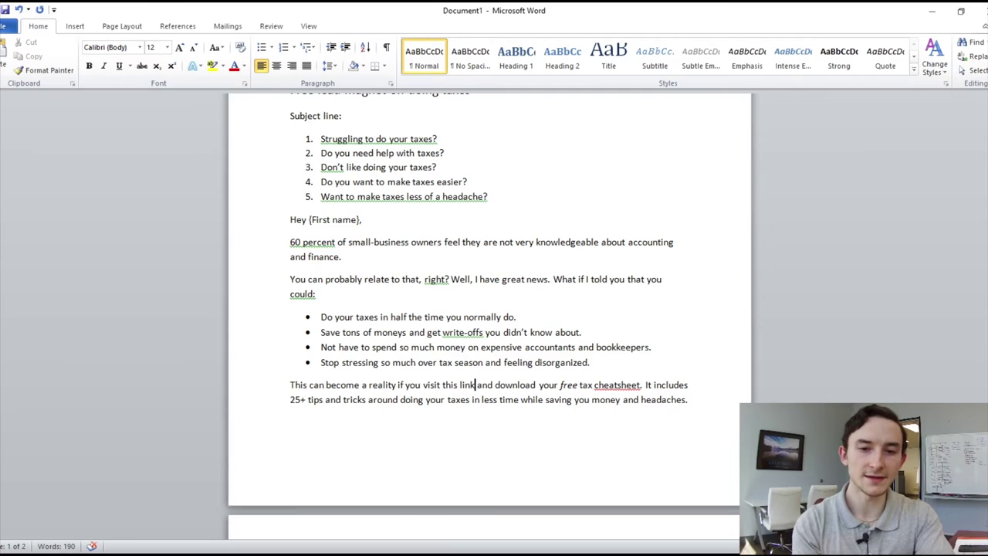
Below the cheatsheet paragraph, write the postscript "P.S. I consulted with a veteran accountant to get these insider tips."
left_click_drag(421, 386, 477, 386)
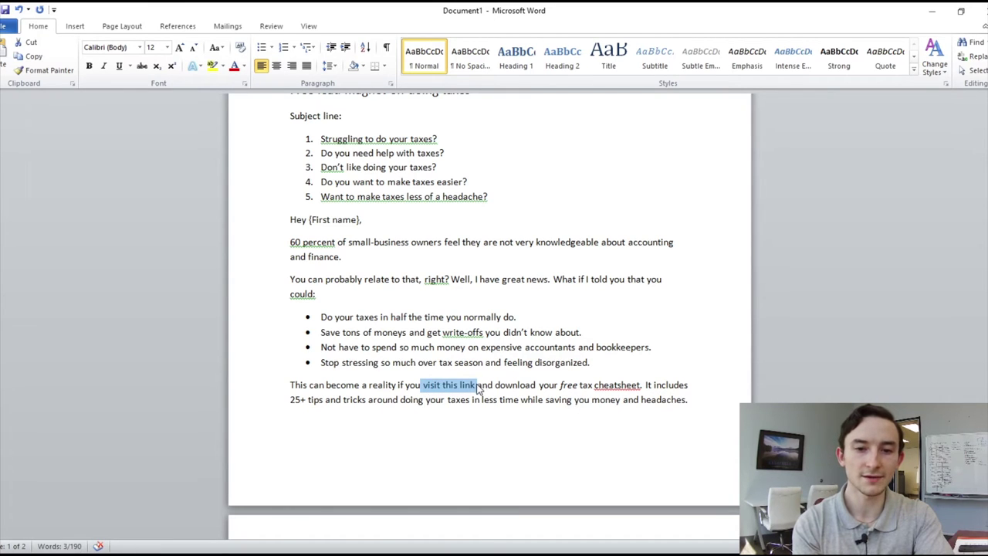
left_click(488, 386)
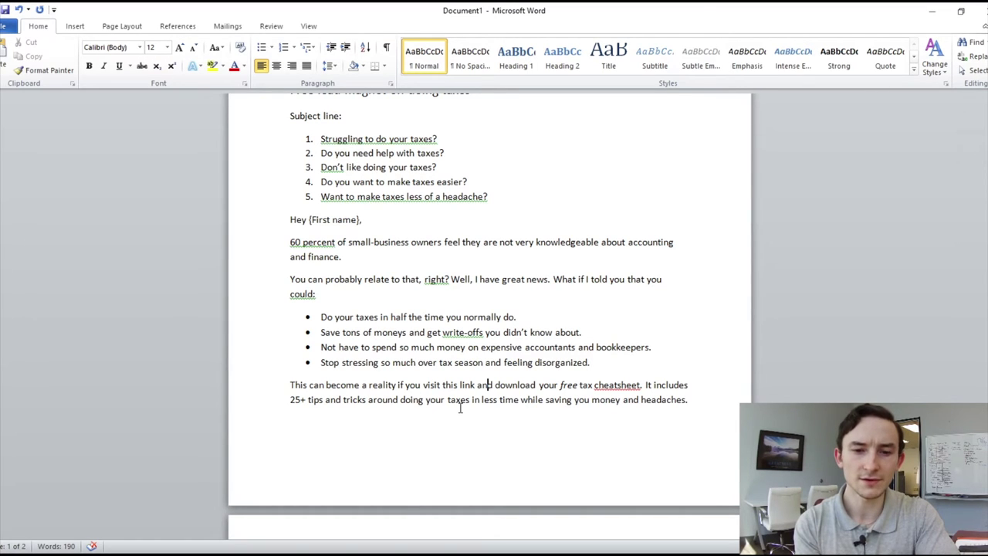
left_click(407, 430)
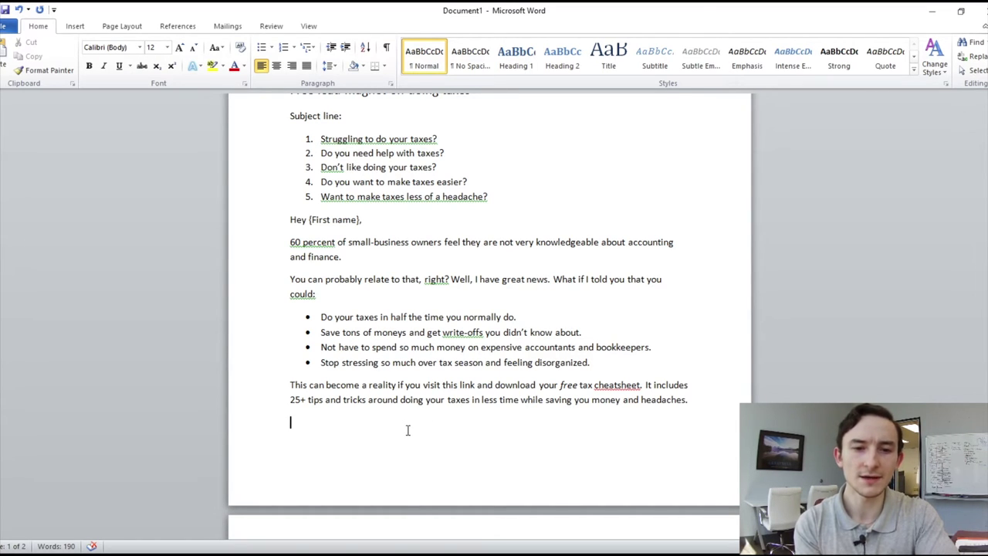
type("P.S. I h")
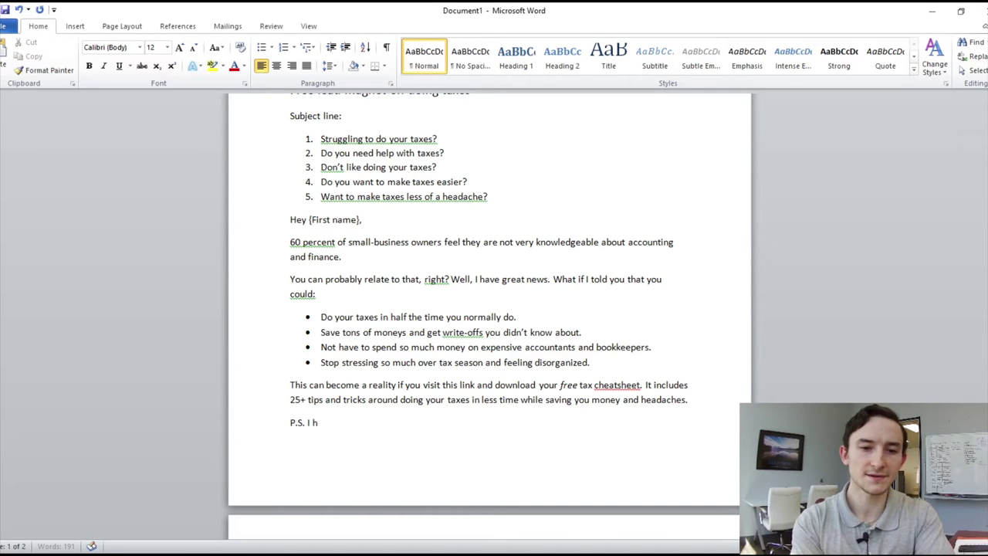
type("ired a v")
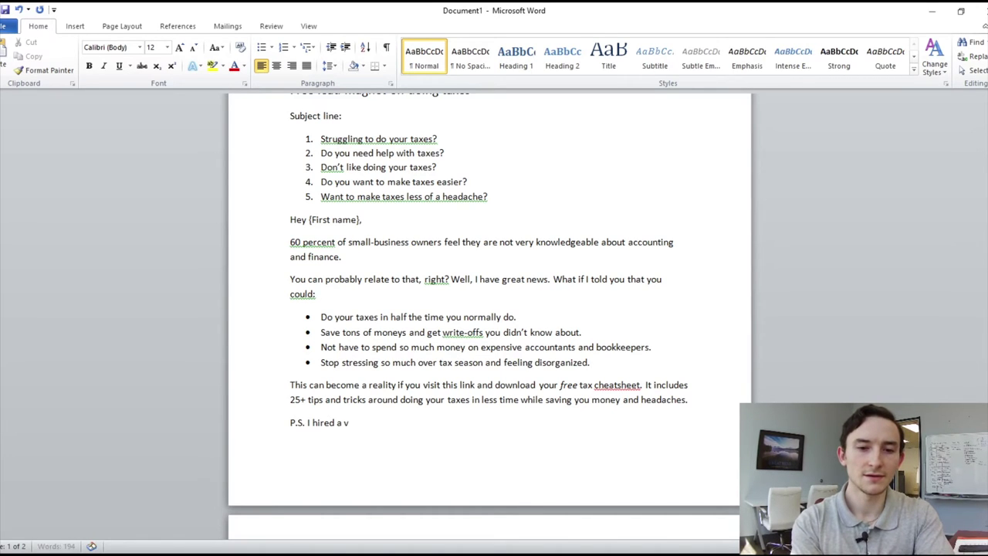
type("eteran accountant")
double_click(325, 425)
type("consulted with")
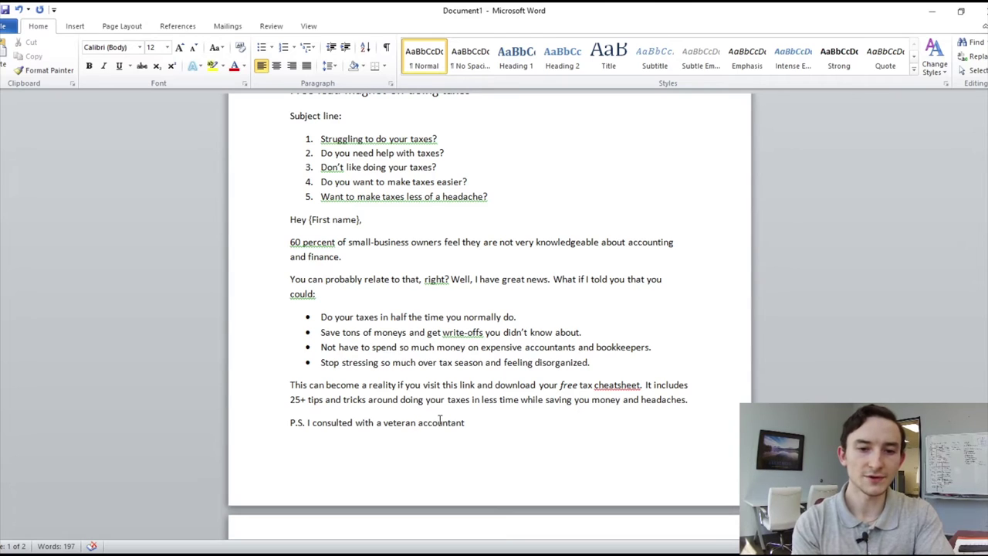
left_click(472, 423)
type("to get these")
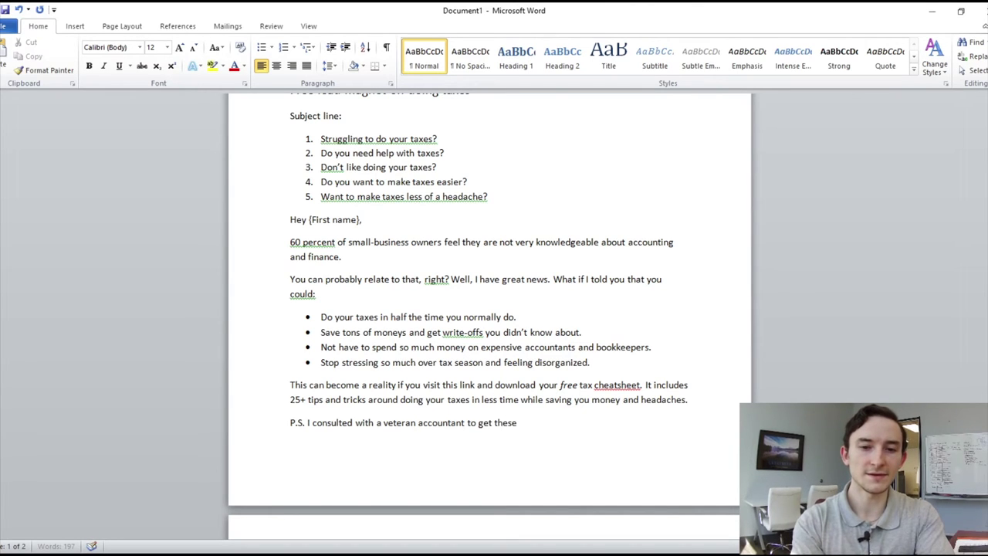
type(" insider tips.")
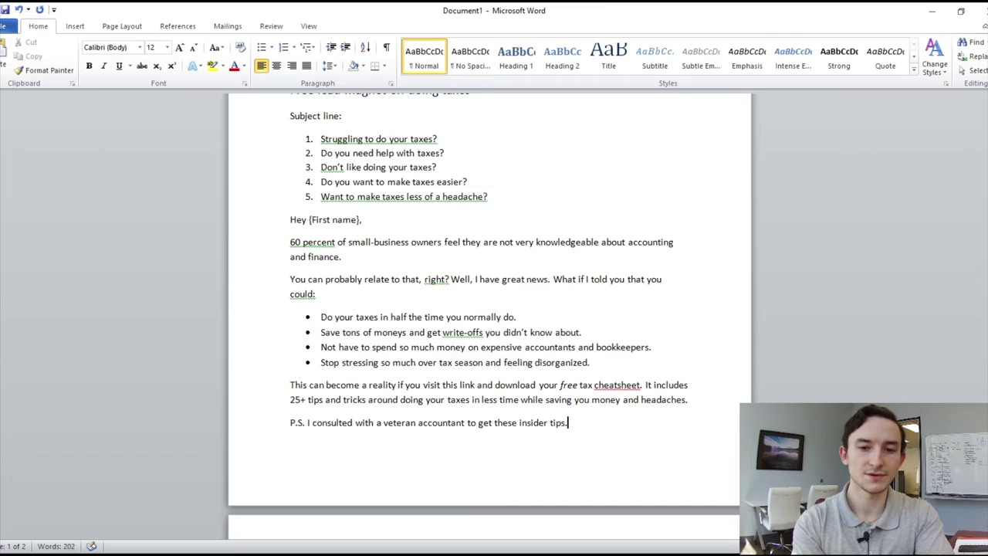
Close the email under the postscript with "Cheers," and the sender's first name on separate lines
key("Return")
type("Cheers,")
key("Return")
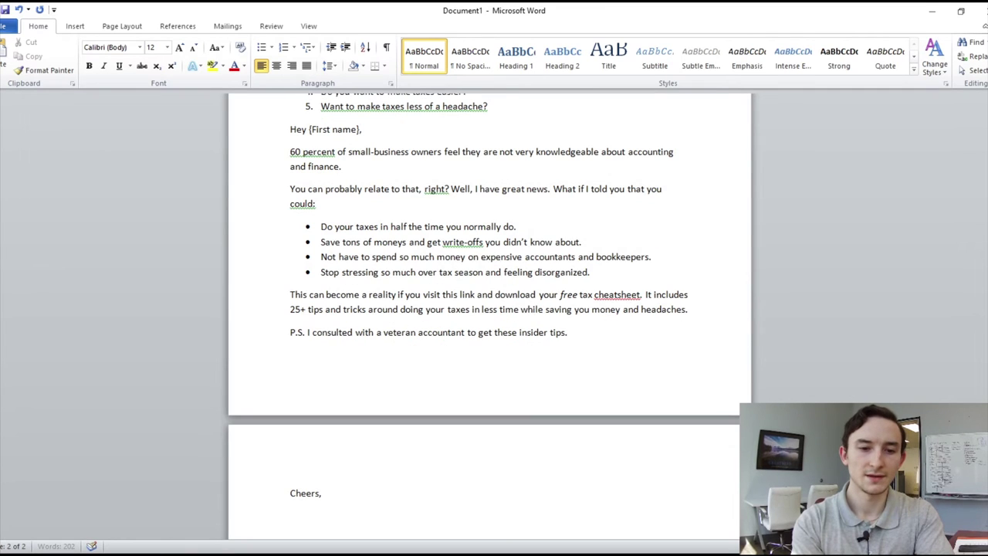
type("Carmine")
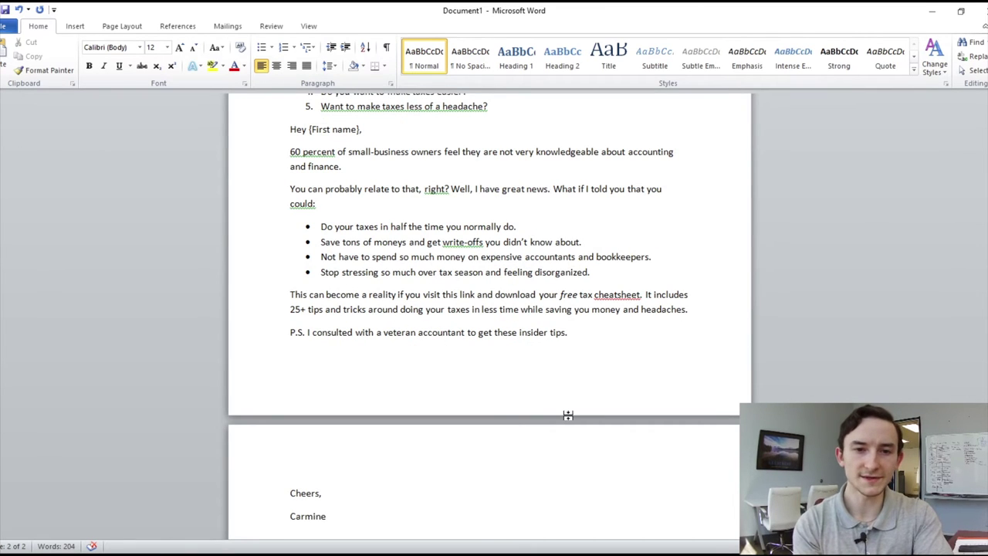
Review the free tax lead magnet email from its subject lines and opening statistic through the bulleted benefits, postscript and sign-off
scroll(569, 415, "up", 2)
scroll(568, 415, "up", 3)
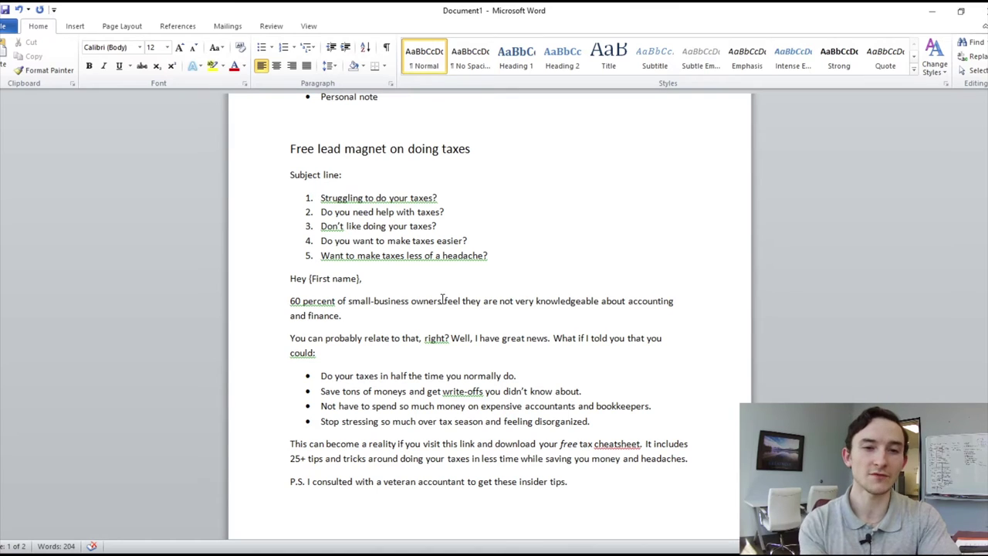
scroll(371, 288, "down", 2)
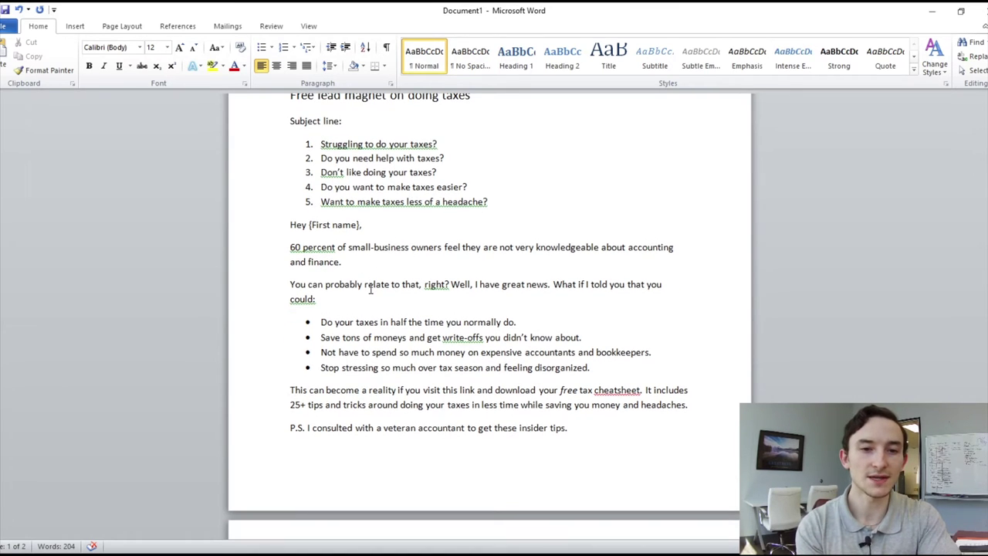
left_click_drag(353, 261, 292, 248)
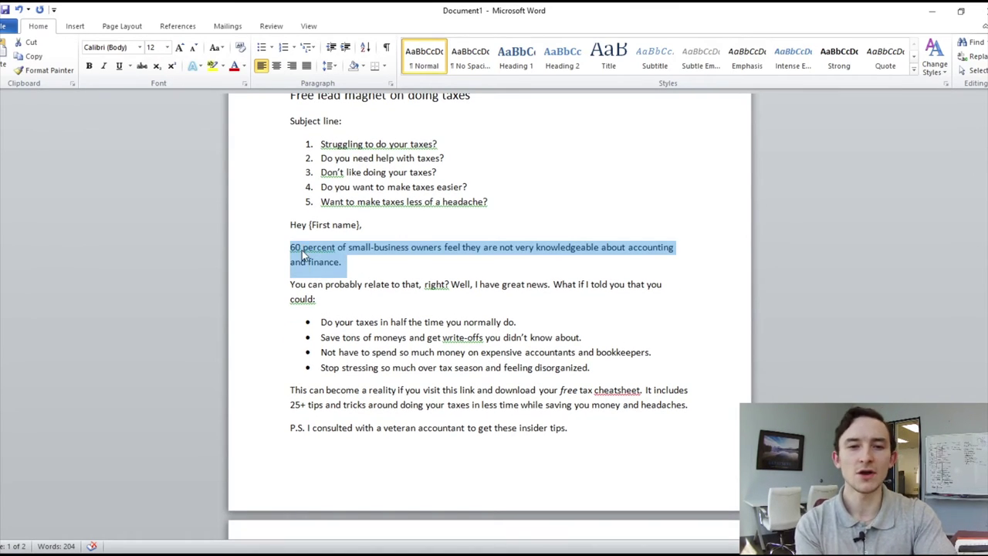
left_click(357, 267)
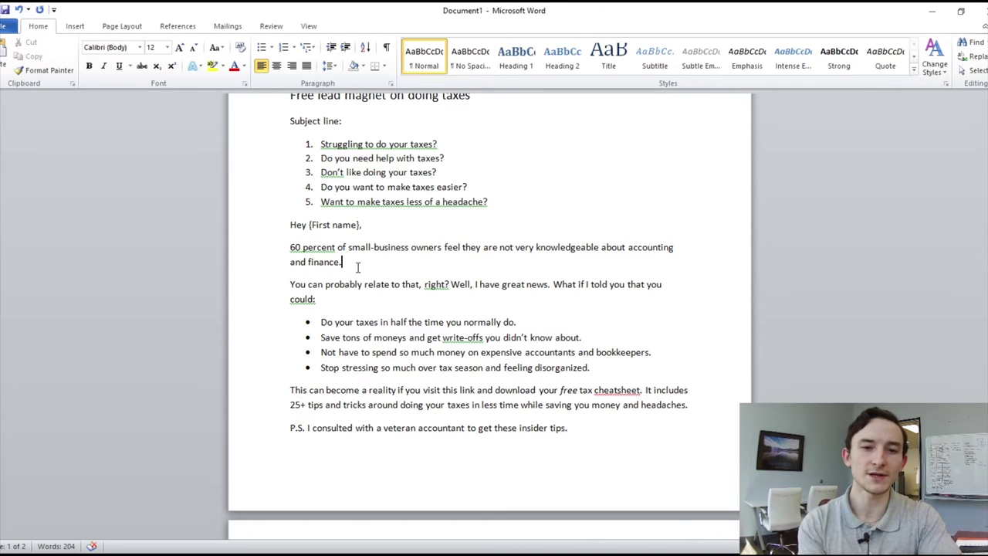
scroll(510, 297, "down", 1)
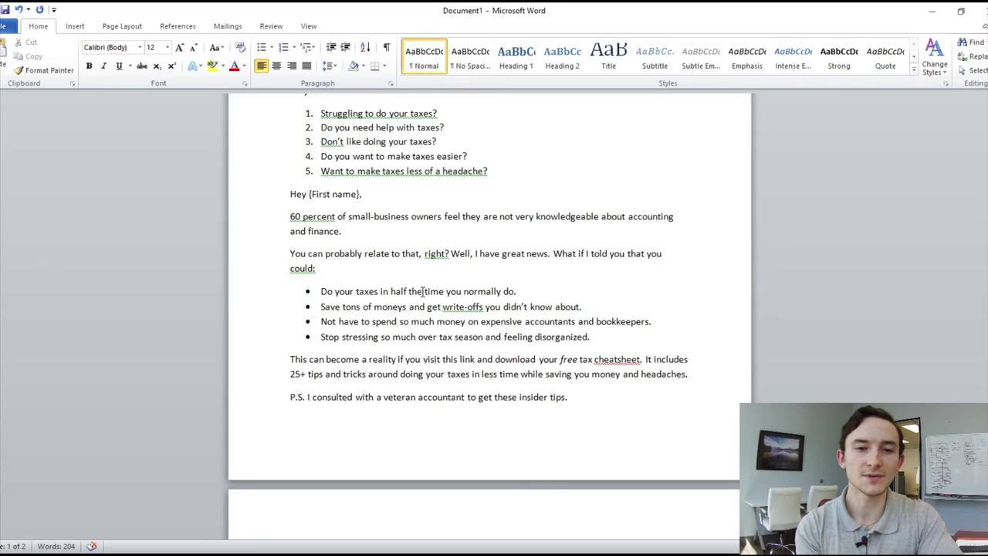
scroll(422, 291, "up", 2)
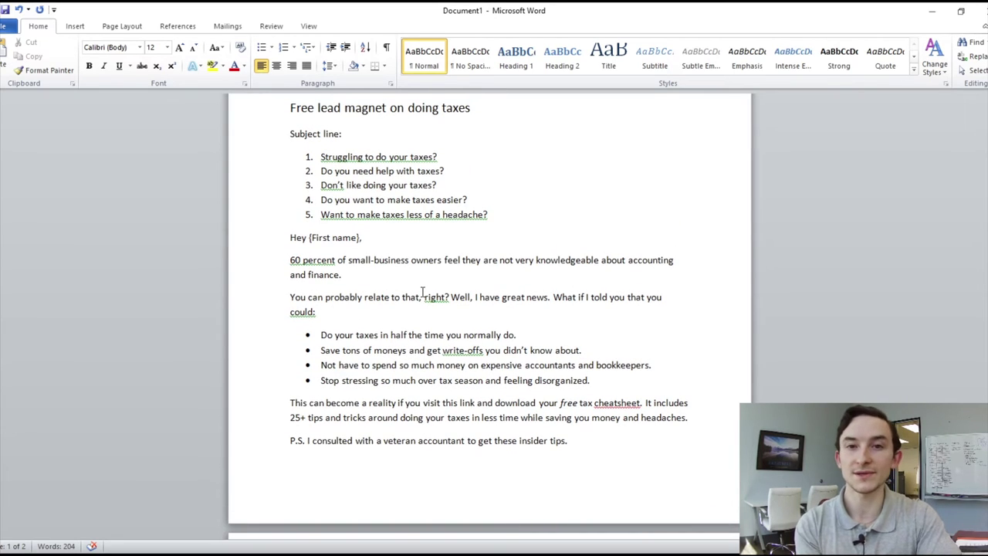
scroll(422, 291, "down", 1)
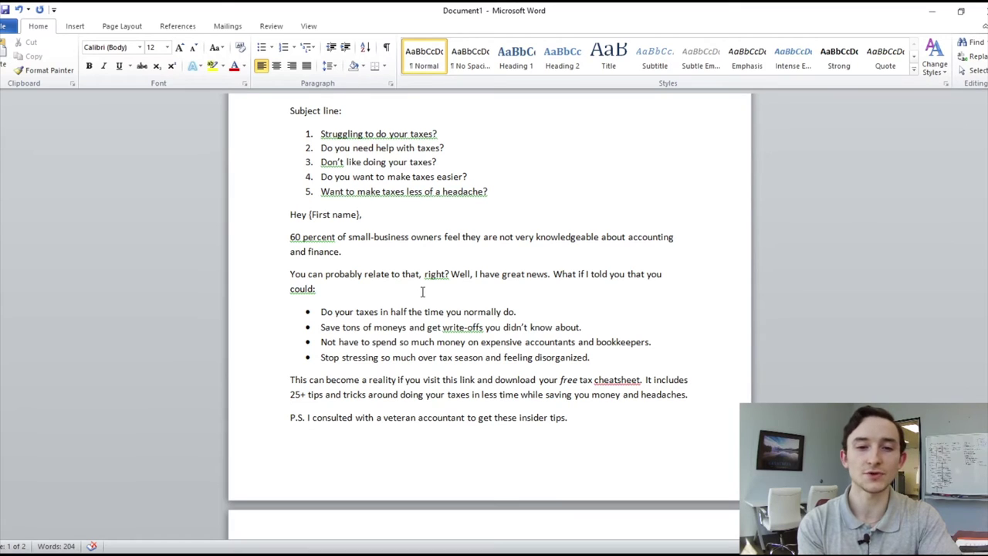
scroll(422, 291, "down", 1)
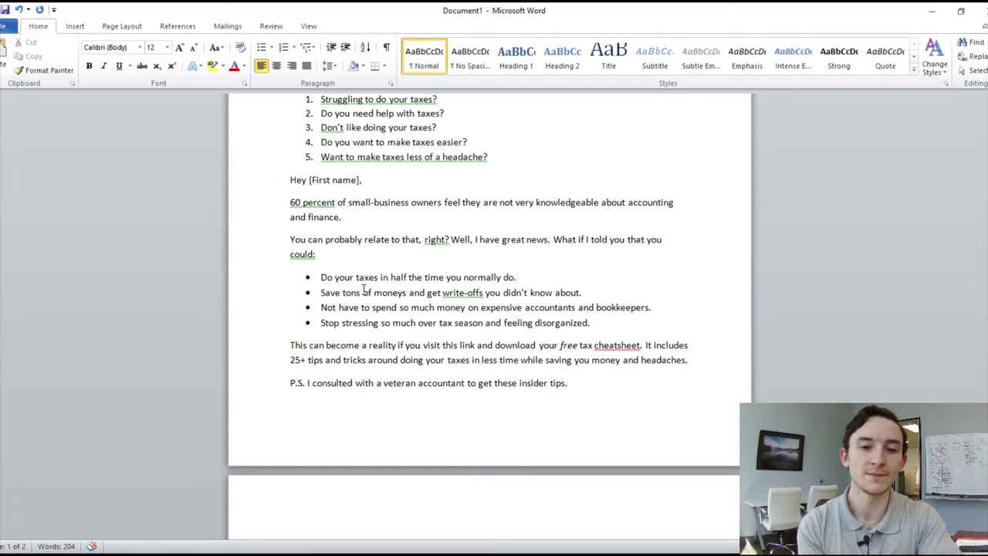
scroll(407, 349, "down", 1)
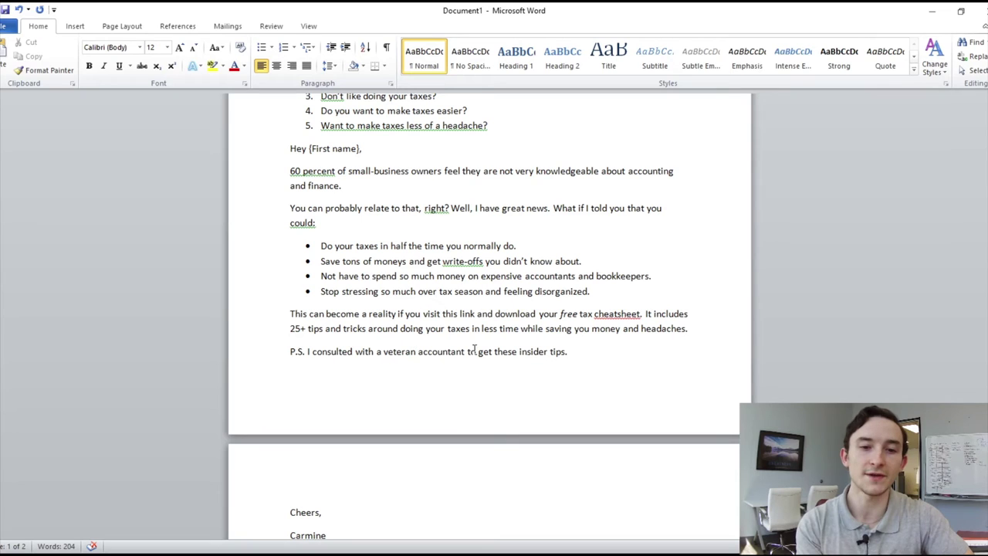
scroll(590, 308, "down", 2)
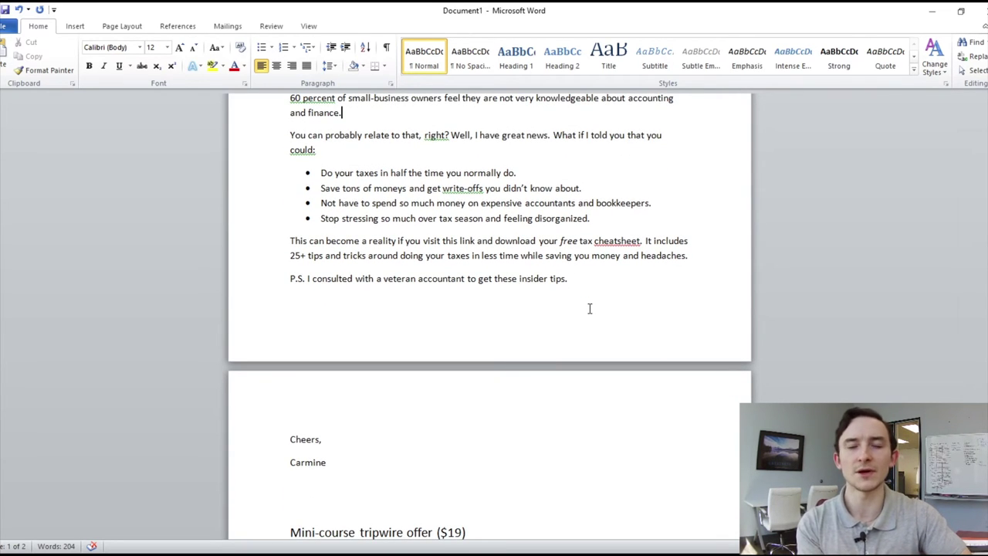
scroll(589, 308, "up", 4)
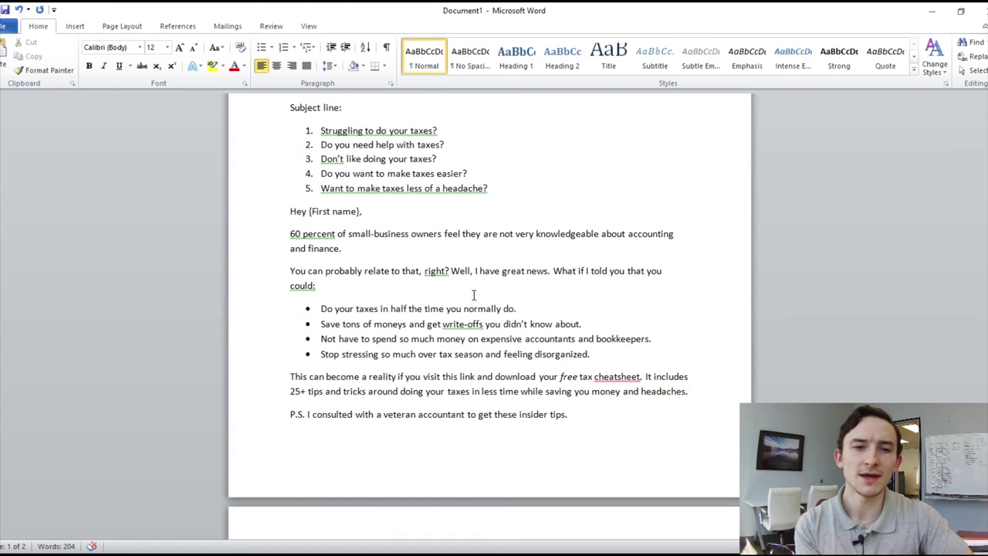
Insert a new line under the "Mini-course tripwire offer ($19)" heading and set its font size to 12
scroll(474, 295, "down", 12)
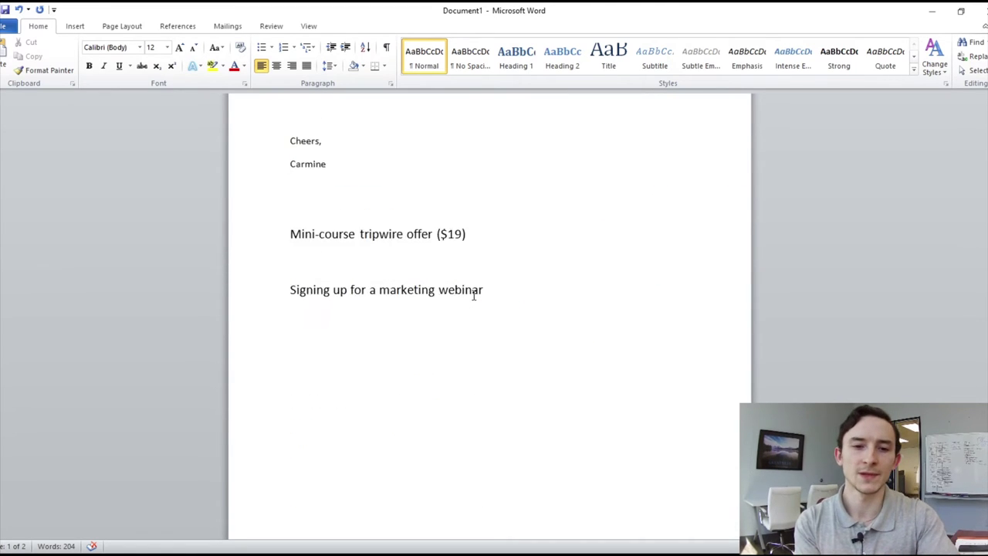
scroll(476, 292, "up", 2)
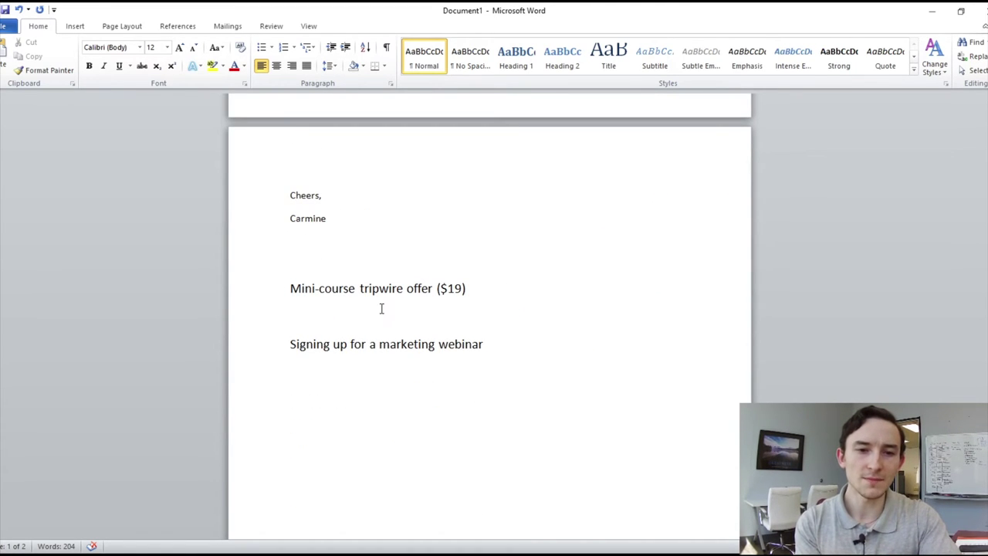
left_click(333, 299)
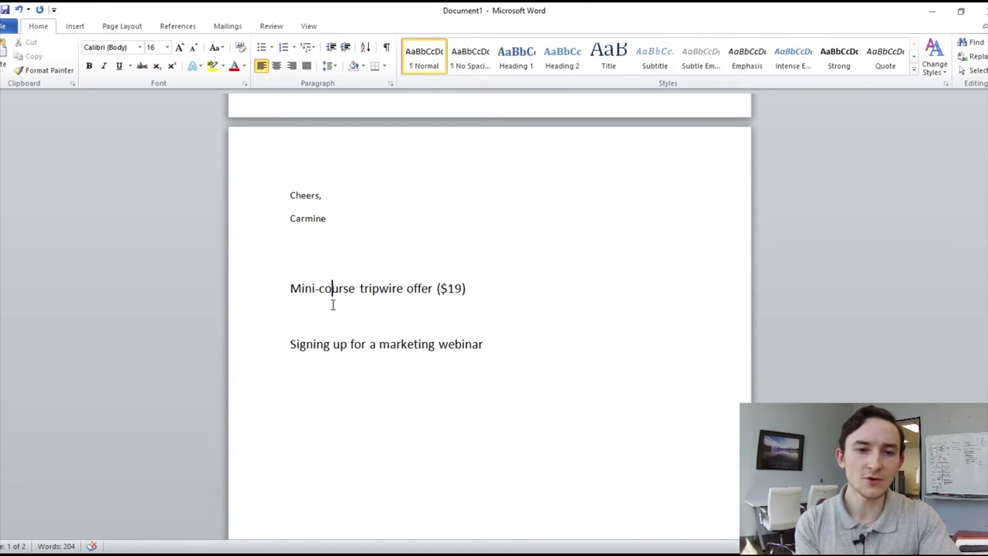
left_click(462, 283)
key("Return")
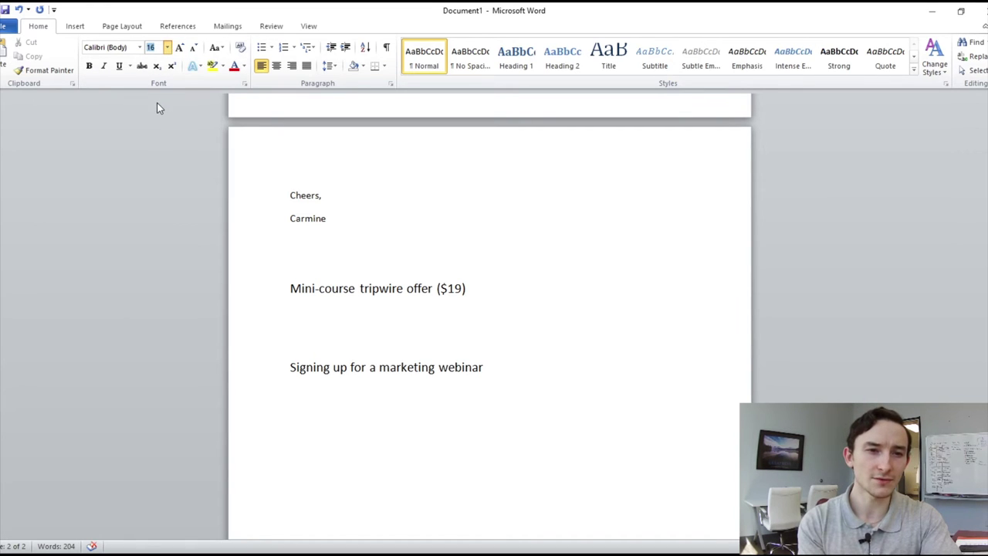
type("12")
key("Return")
Write the label "Subject line:" under the mini-course tripwire offer heading and start a new line below it
scroll(366, 294, "up", 1)
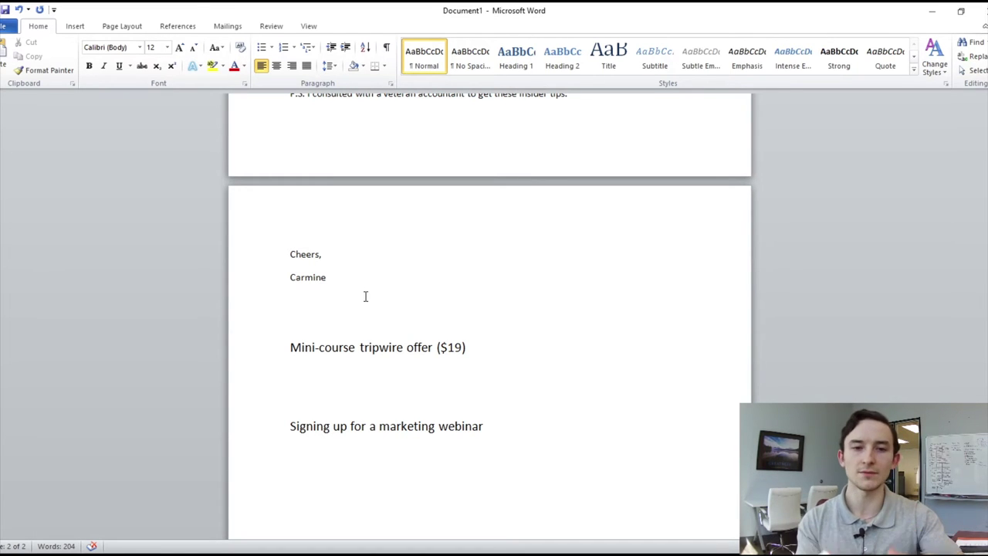
scroll(519, 269, "up", 2)
scroll(512, 275, "down", 4)
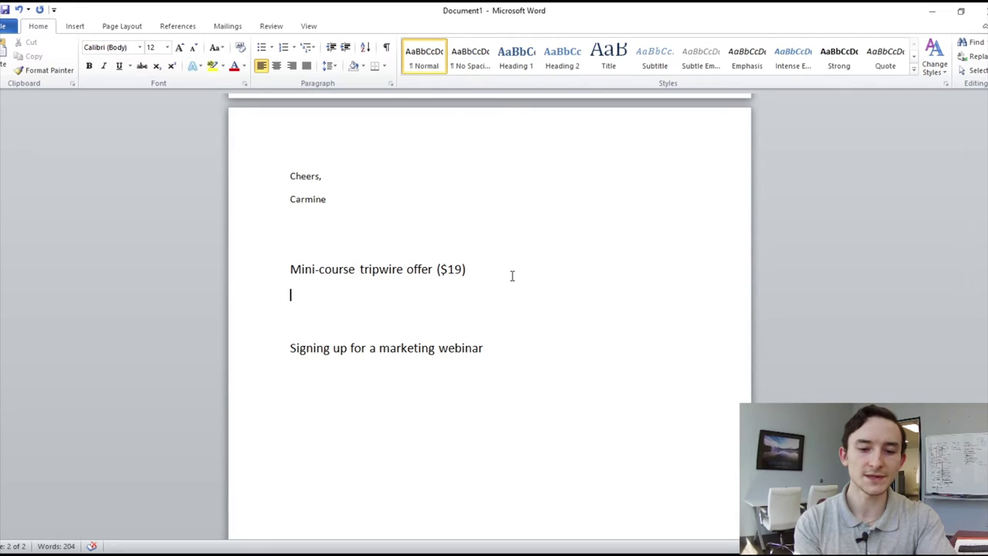
type("Subbject")
key("BackSpace")
key("BackSpace")
key("BackSpace")
key("BackSpace")
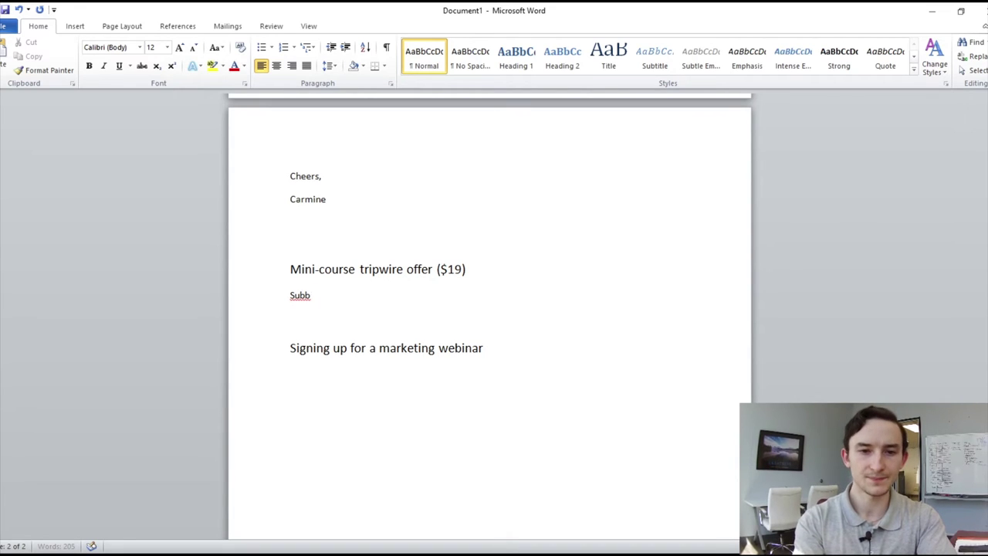
key("BackSpace")
type("ject line:")
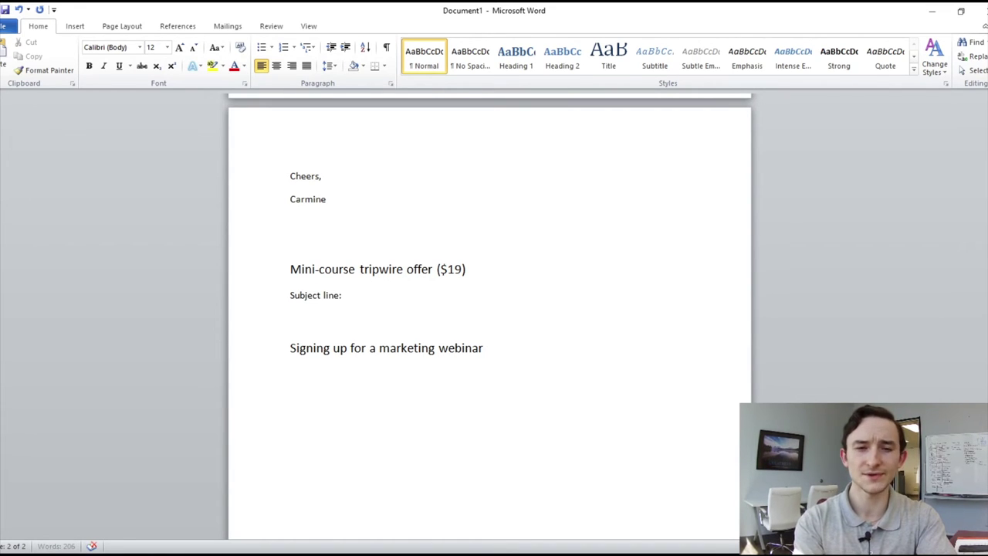
key("Return")
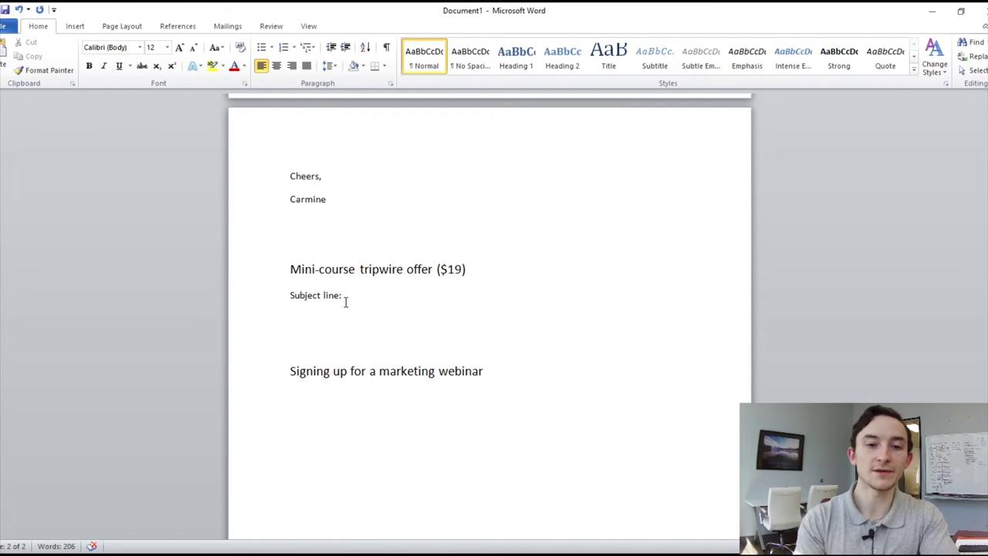
Start a numbered list under "Subject line:" and write the first item "Want my affiliate marketing secrets for $19?"
scroll(366, 300, "up", 1)
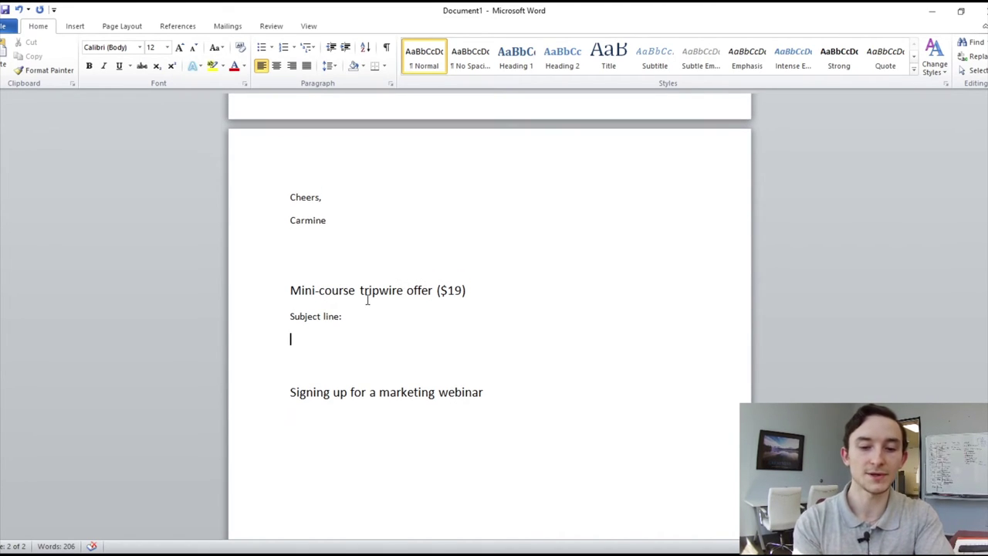
left_click(285, 50)
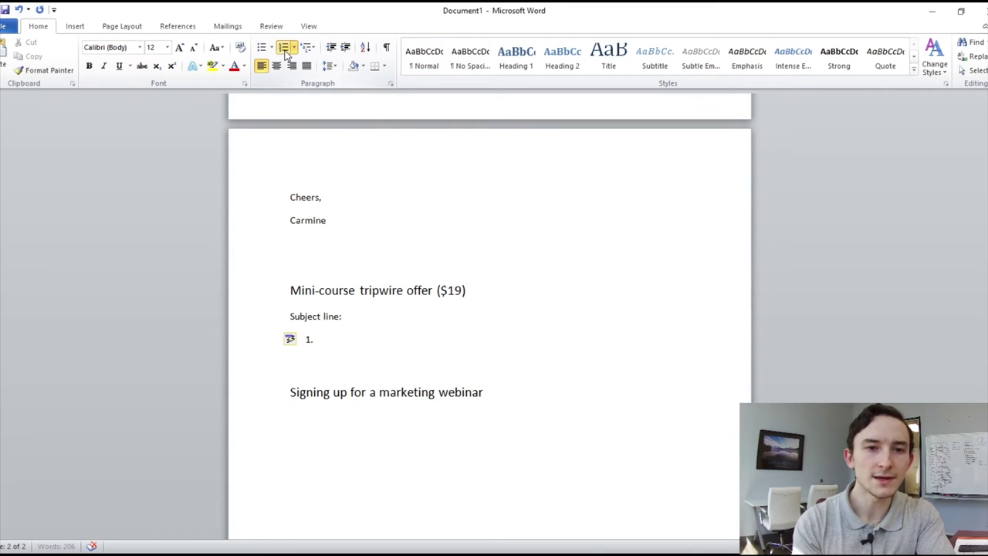
scroll(446, 293, "down", 3)
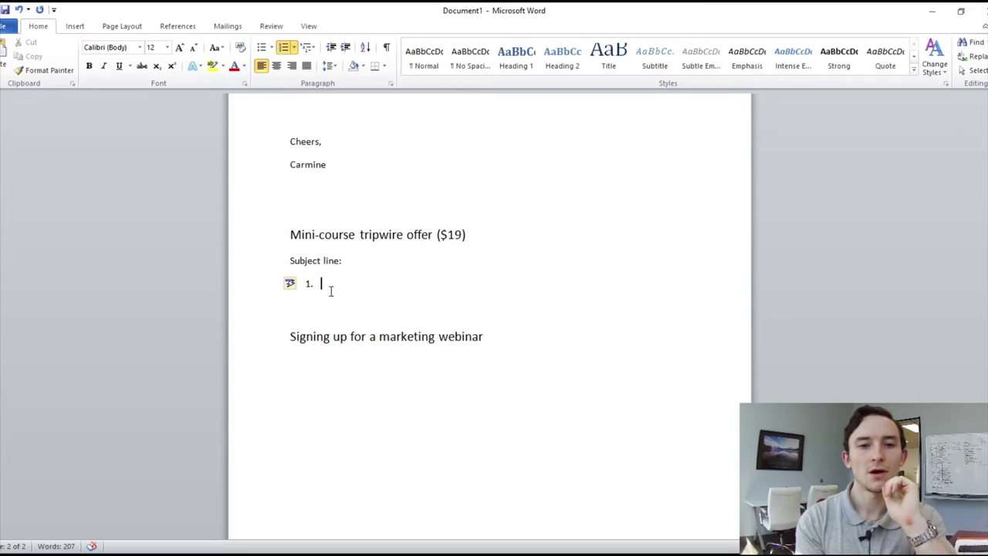
type("Want my affil")
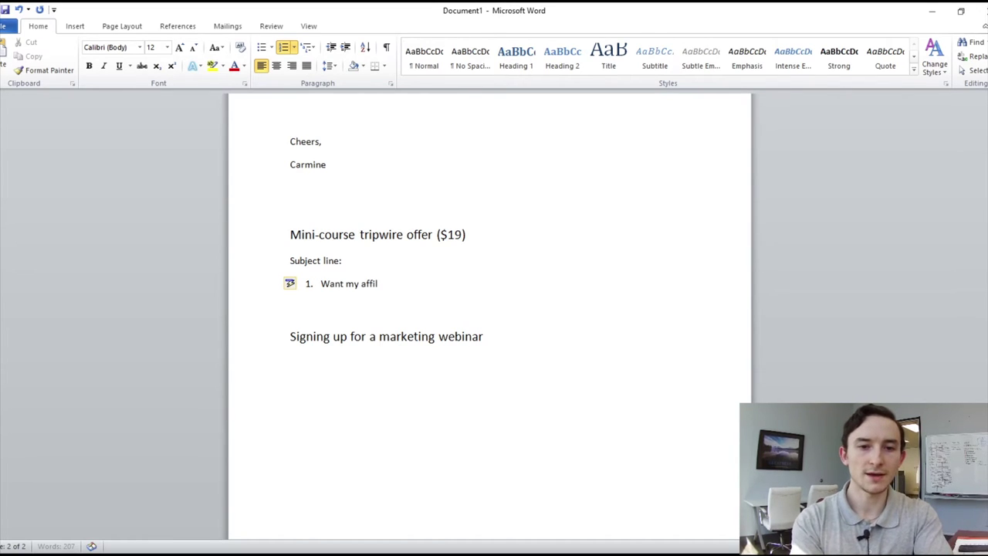
type("iate marketing secrets")
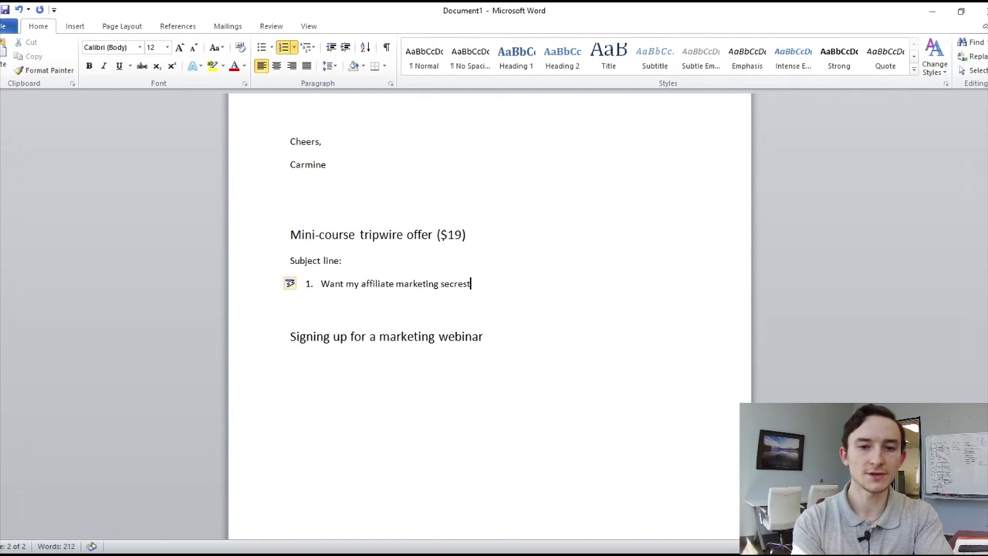
key("BackSpace")
key("BackSpace")
key("BackSpace")
type("ets for $19")
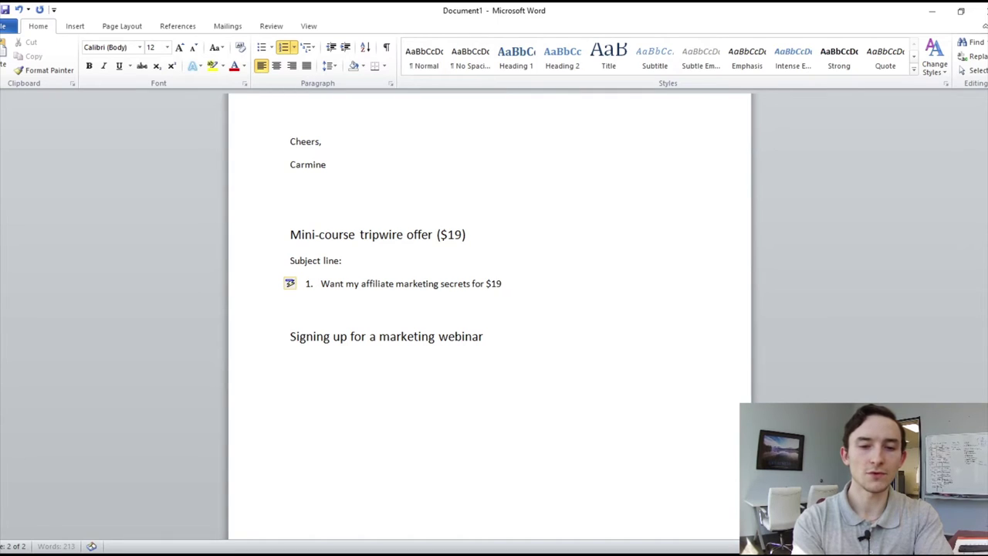
type("?")
key("Return")
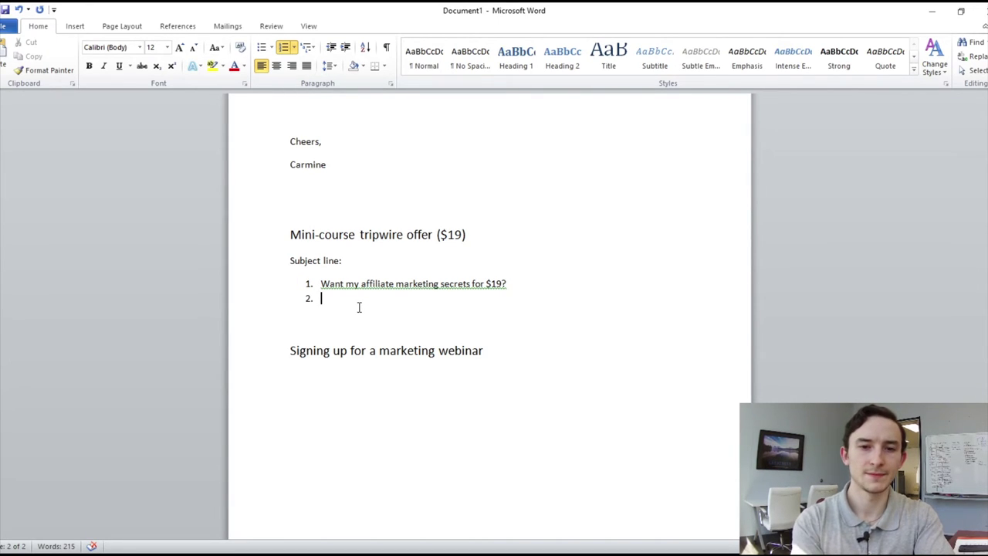
Add the second subject line "Want to learn how to make money with affiliate for $19?" to the numbered list
type("Want to learn how to")
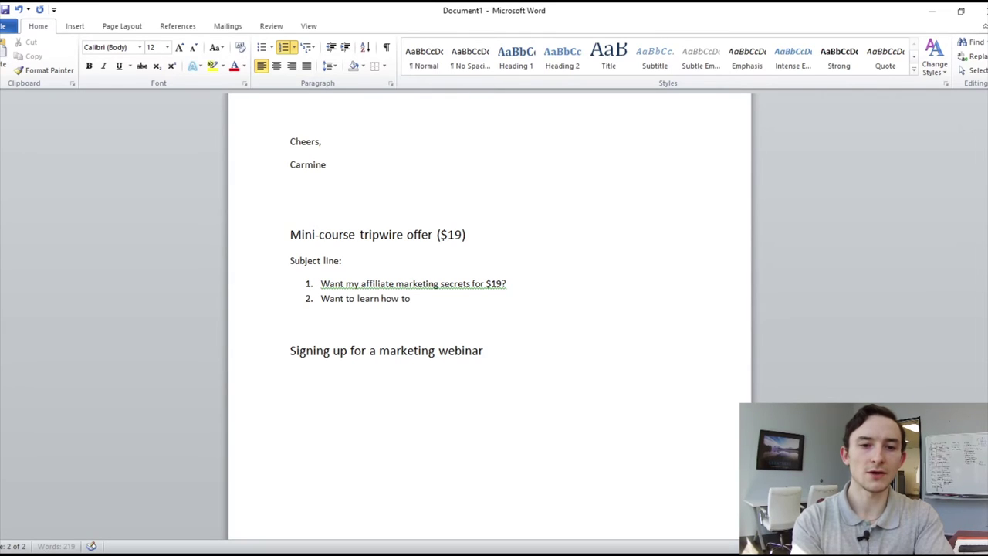
type(" make money with affiliate")
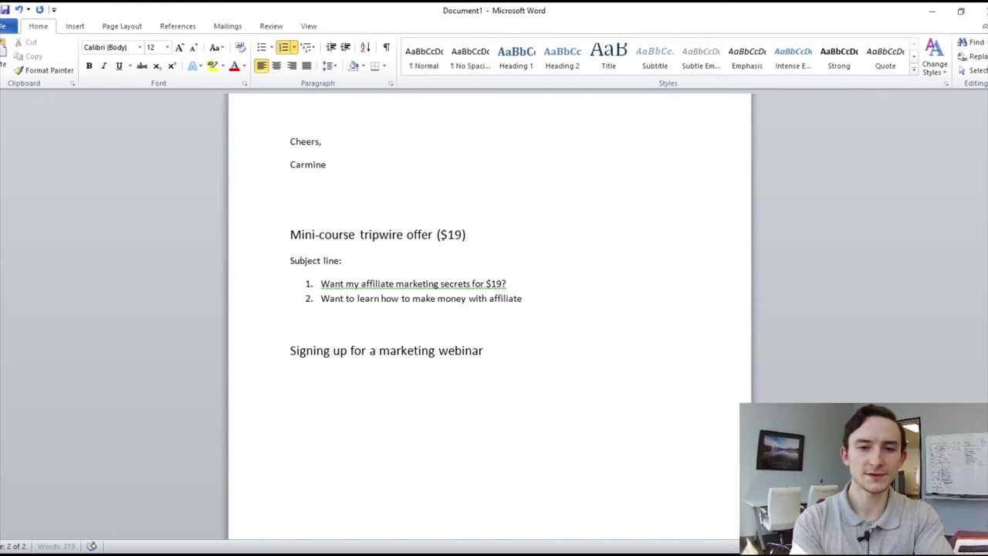
type(" for ")
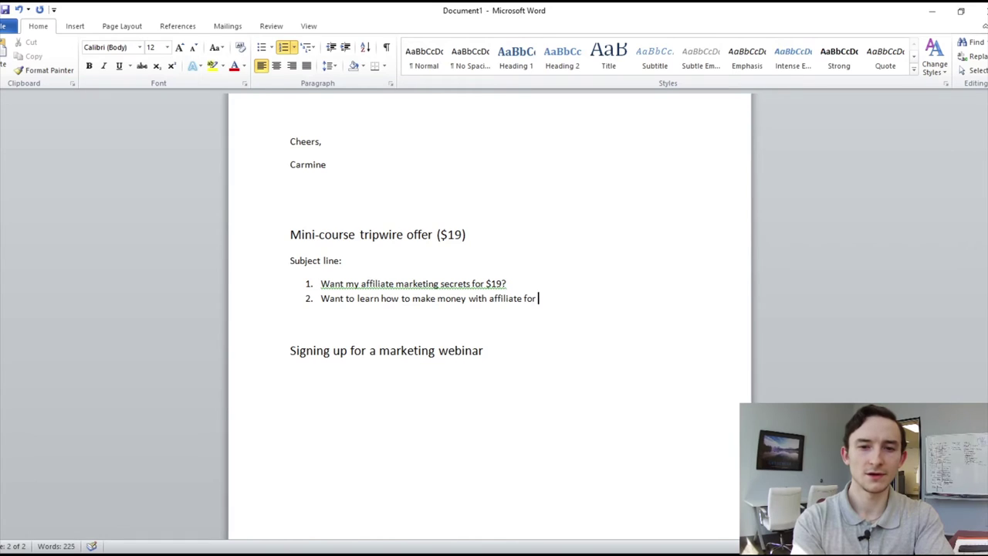
type("$19?")
key("Return")
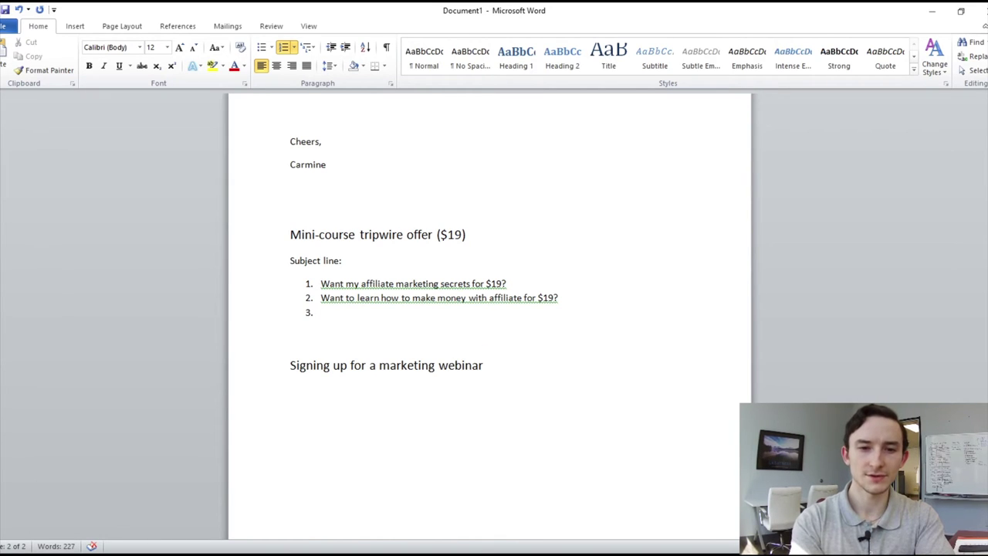
Add the subject lines "Want to make a living online?" and "Want to quit your 9-5 and build a business?" and end the numbered list
type("Wan")
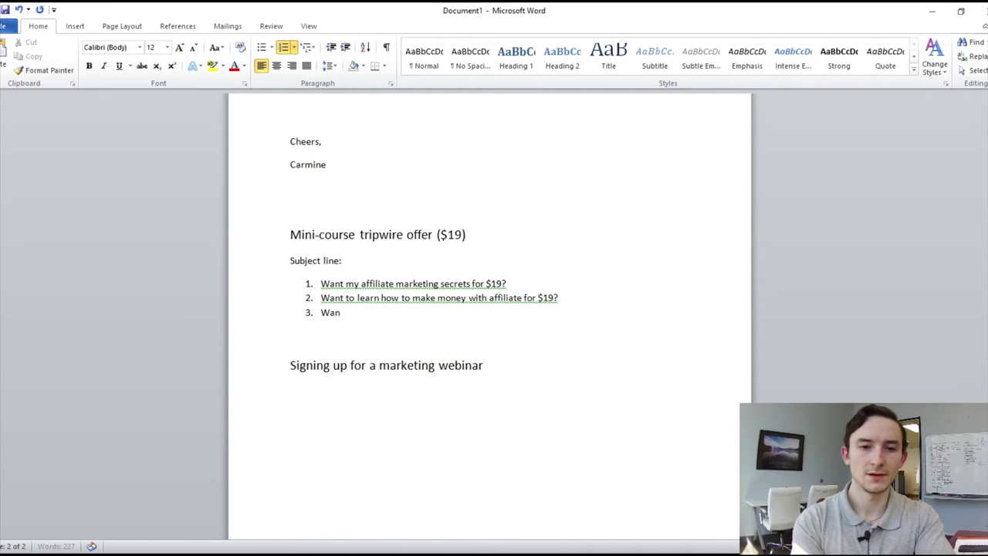
type("t to make a living online?")
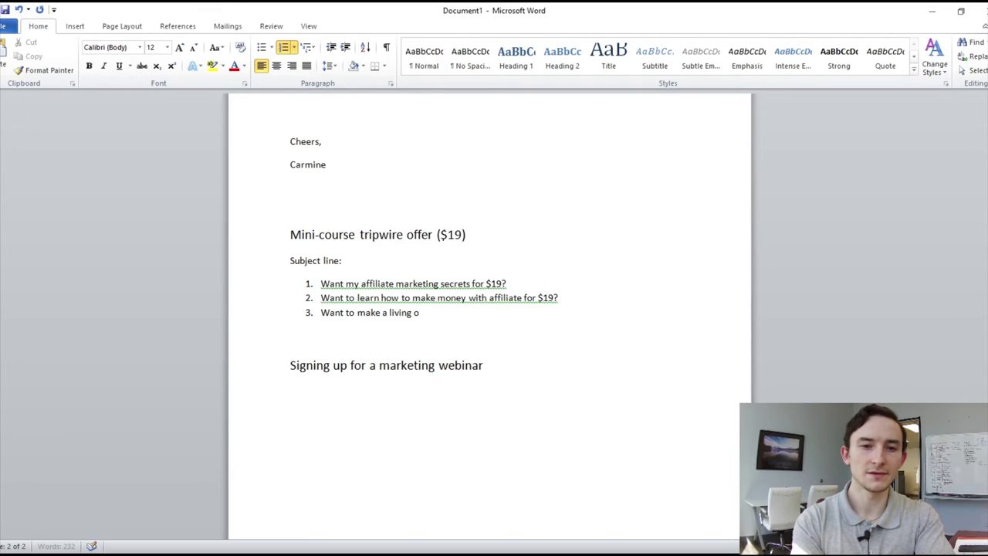
key("Return")
type("Want to quit your 9-5")
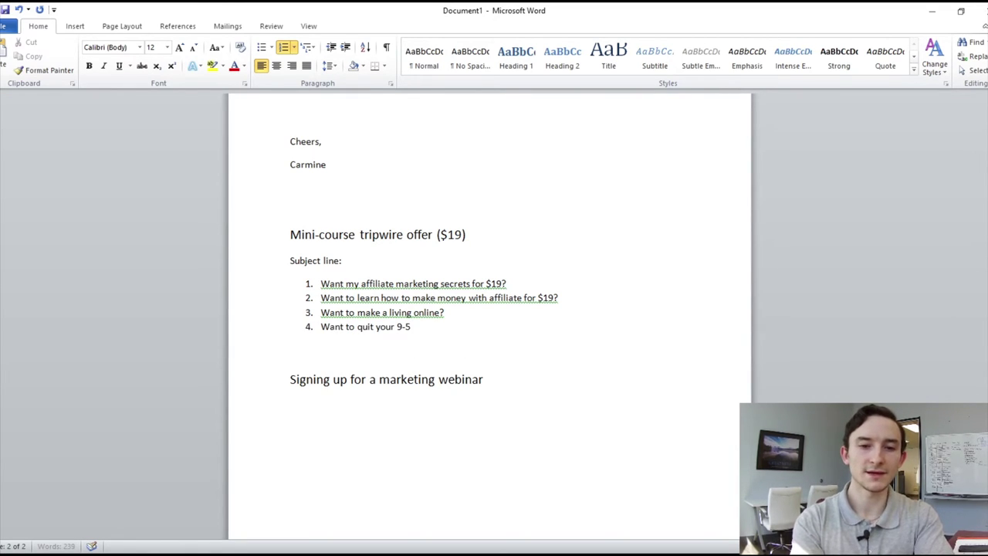
type(" and ")
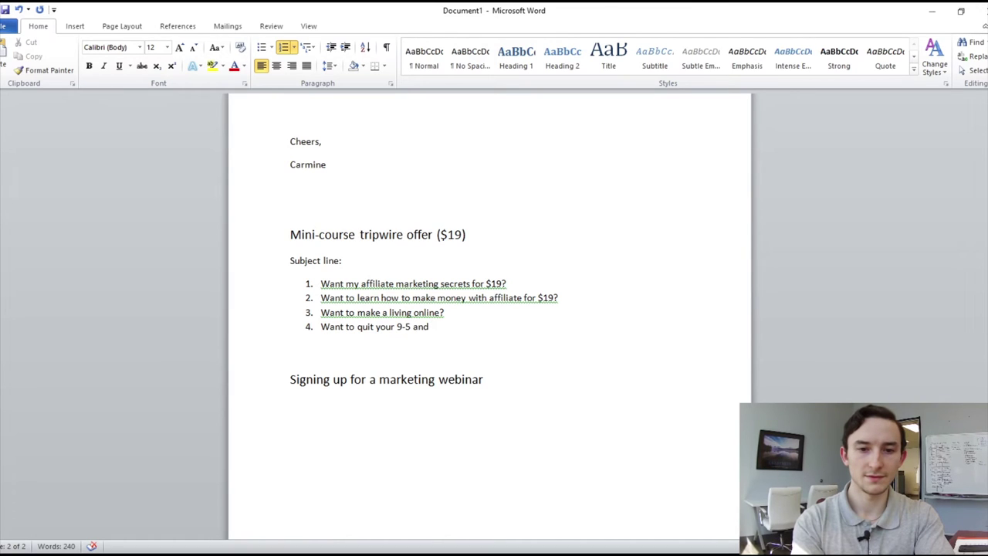
type("build a business?")
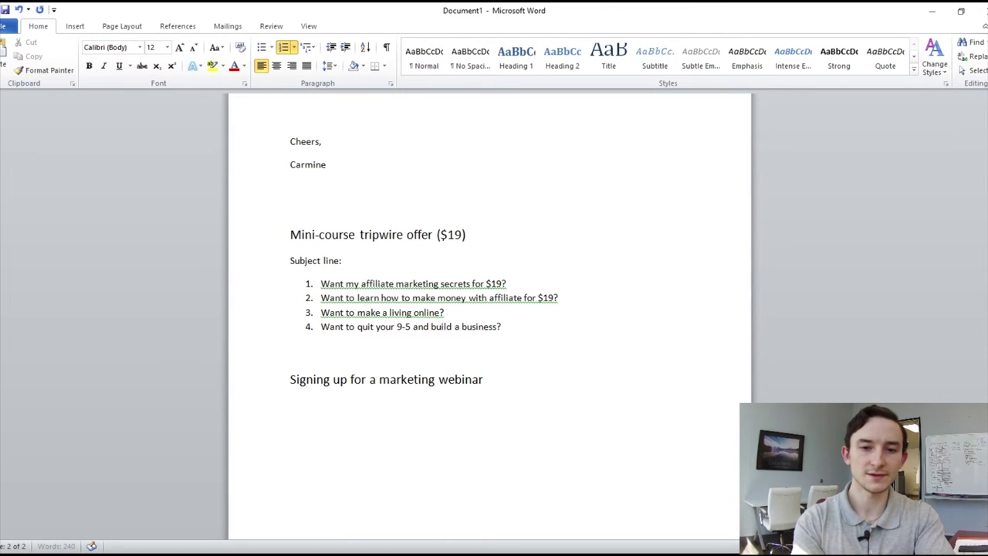
key("Return")
key("Return")
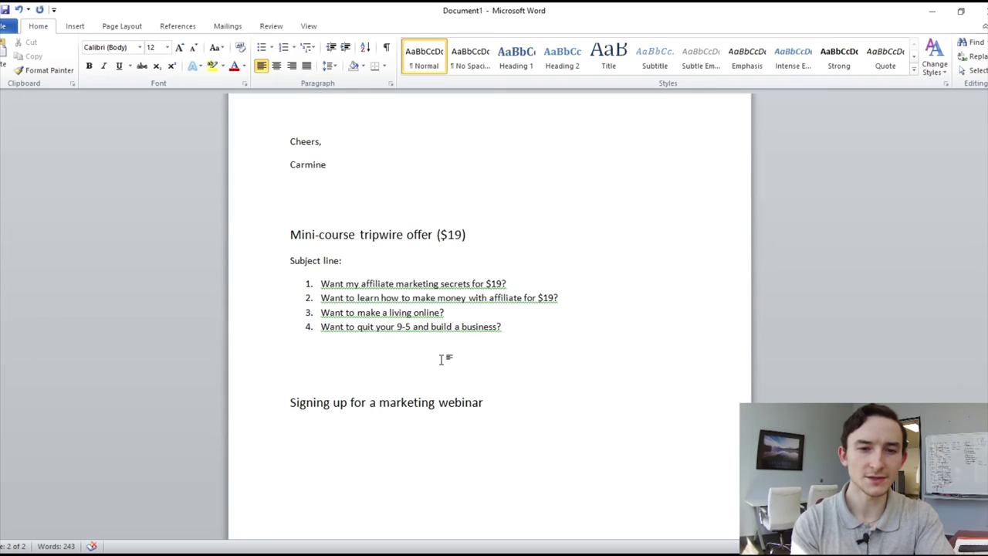
Write the greeting "Hey {First name}," below the list of subject lines and start a new paragraph
scroll(440, 359, "up", 1)
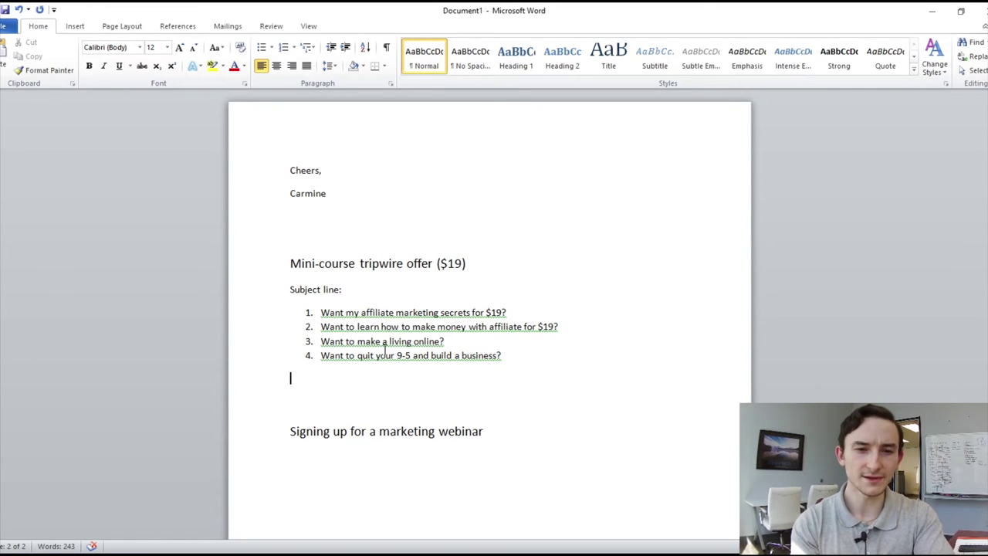
scroll(460, 352, "down", 1)
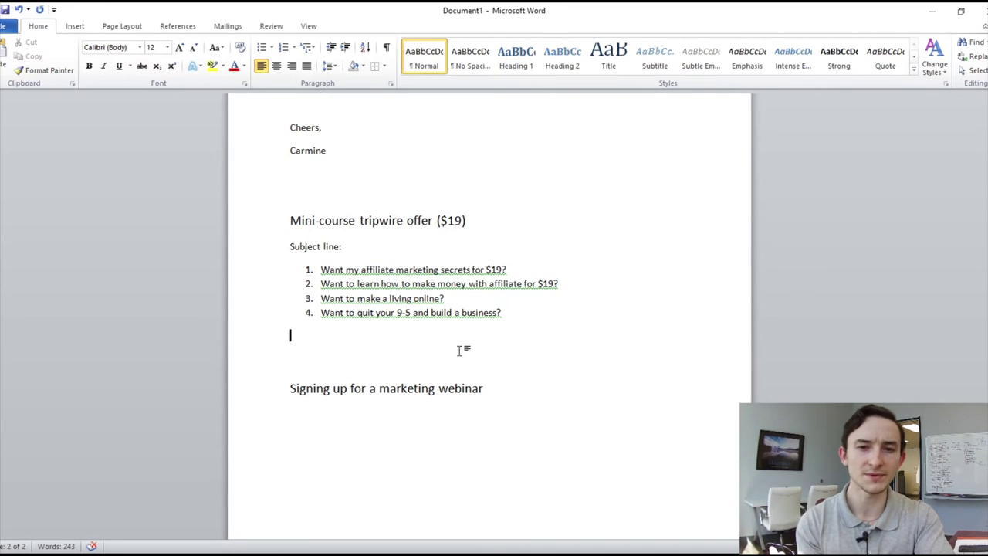
left_click(380, 313)
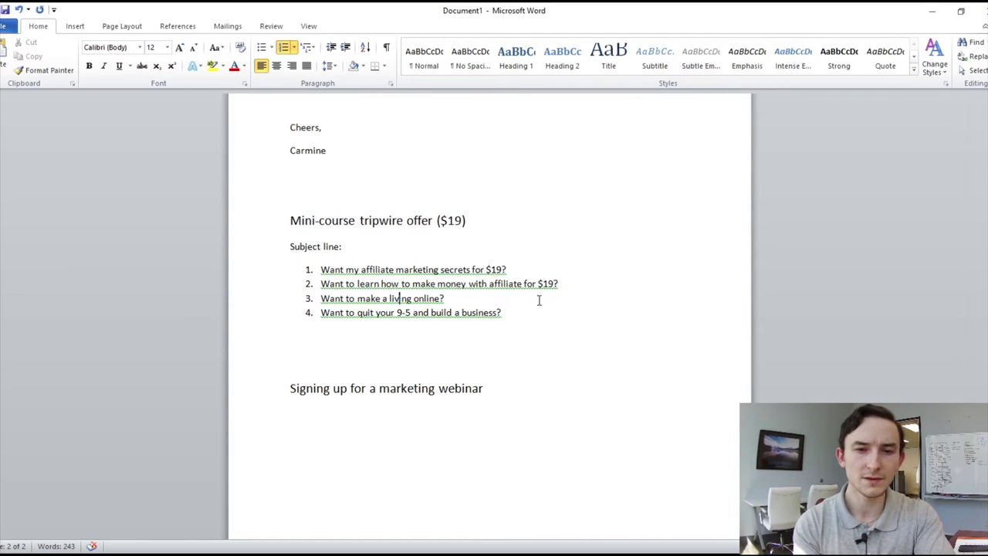
left_click(300, 337)
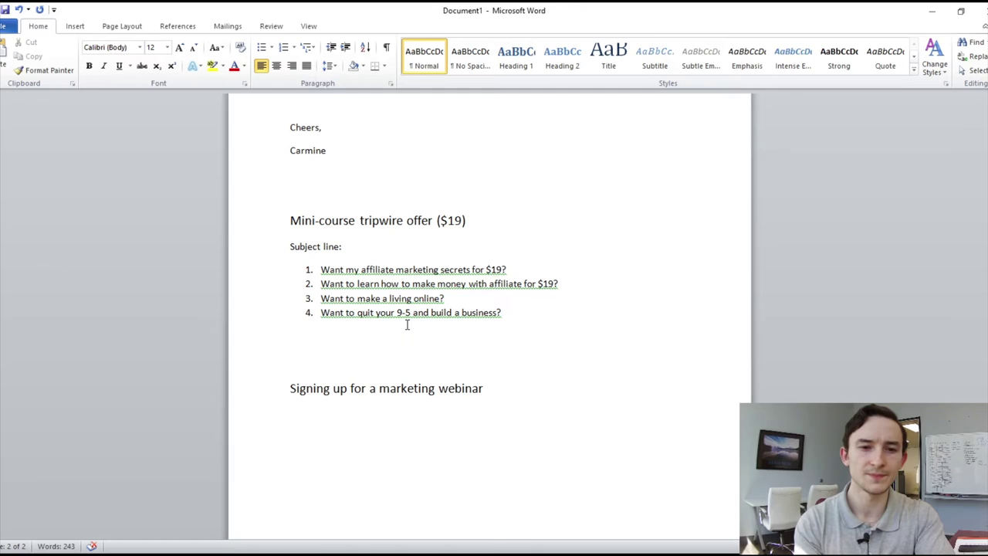
type("Hey {First name},")
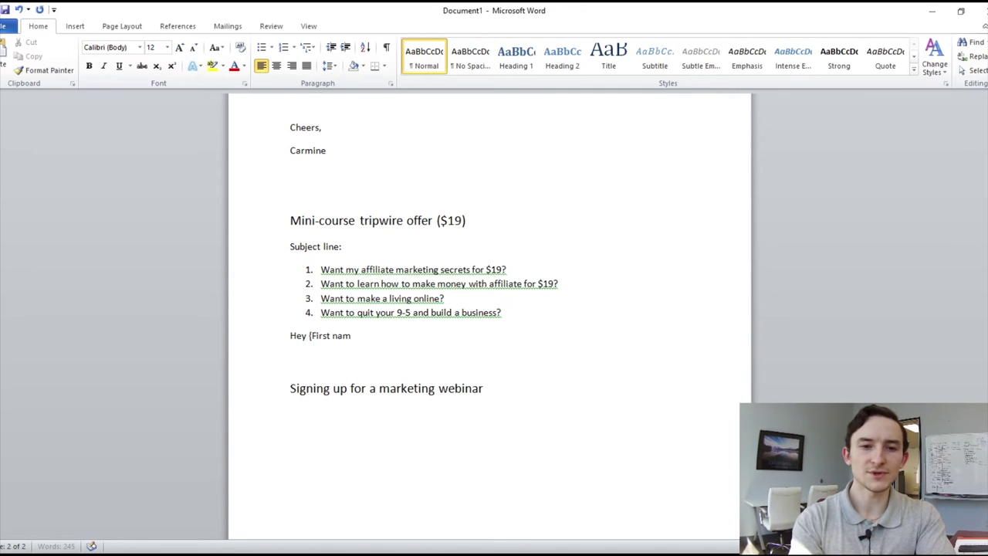
key("Return")
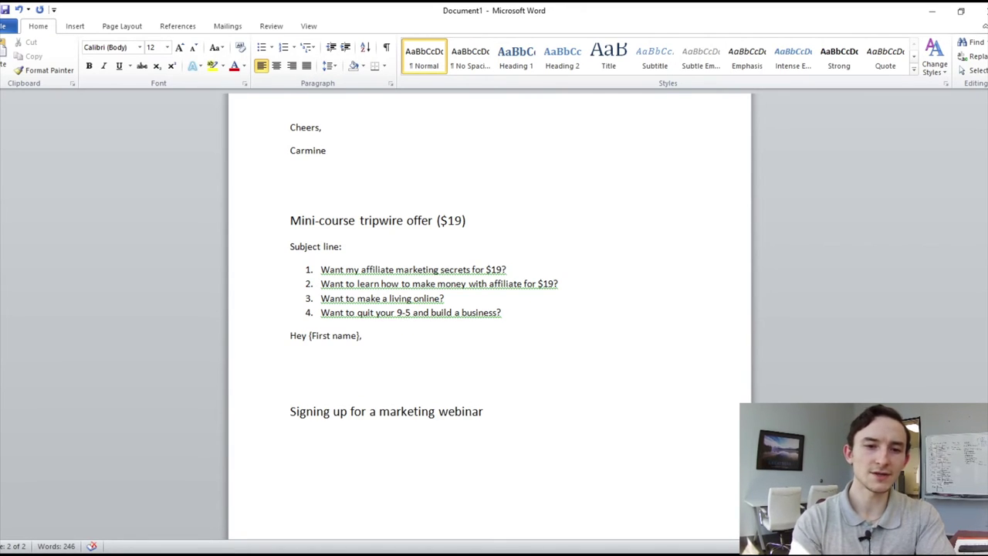
Open the body with "Most people hate their 9-5 jobs. The worst part? They never get out of the rat race and live the life of their dreams."
scroll(374, 319, "up", 2)
scroll(374, 319, "down", 1)
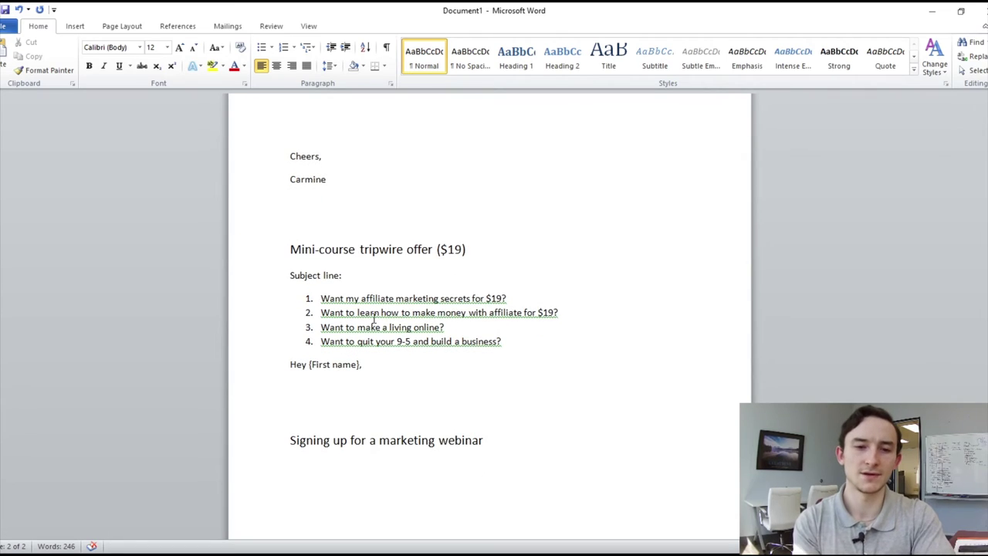
type("Most people")
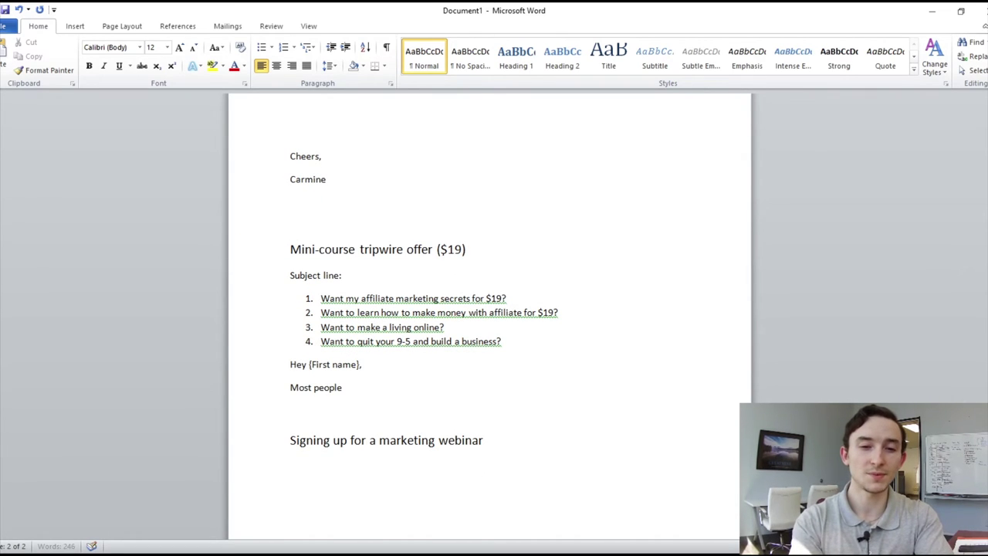
type(" hate their 9-5 jobs")
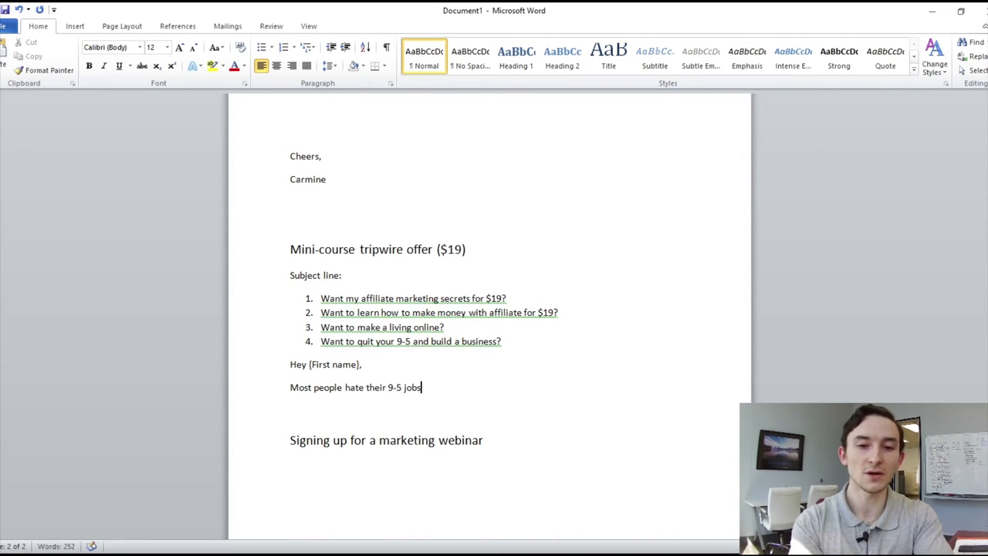
type(". The worst part?")
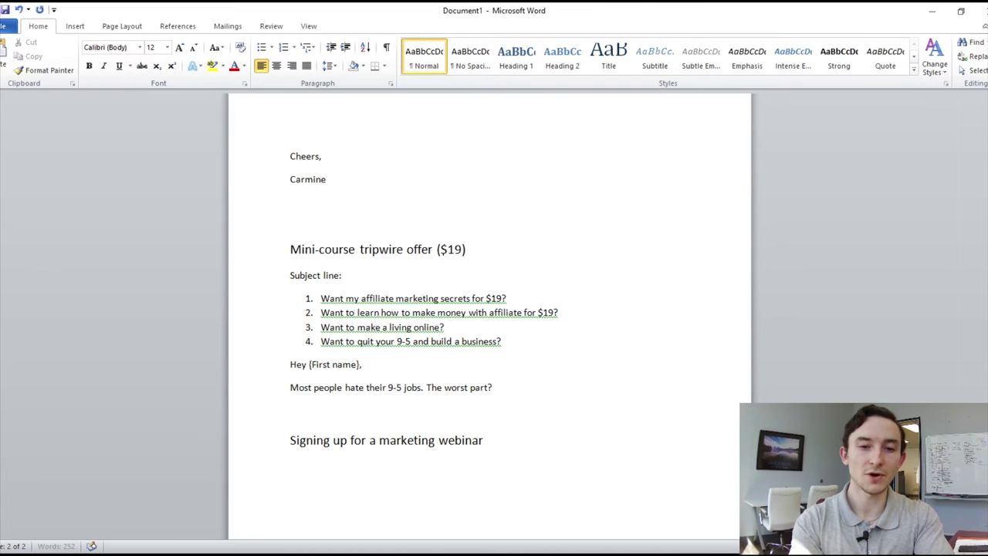
type(" They never get")
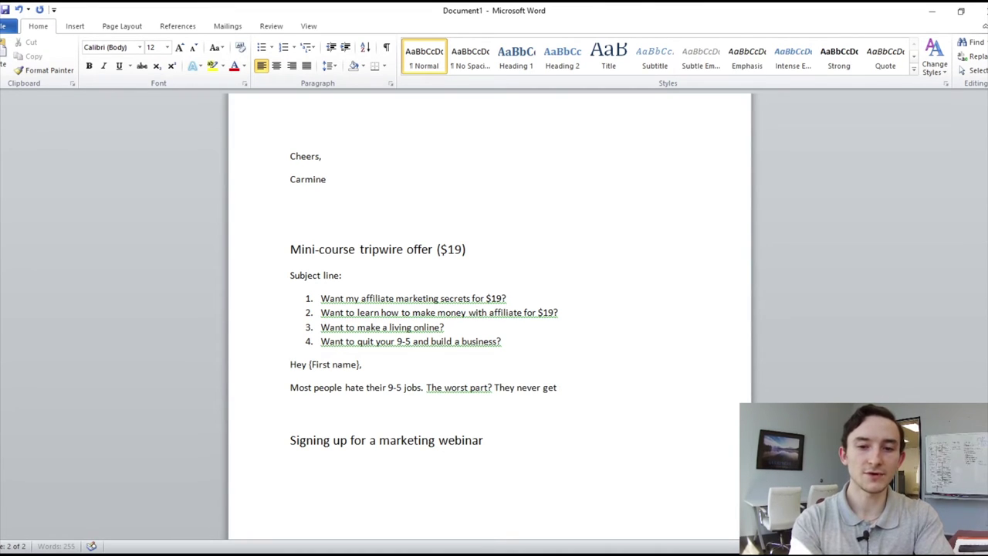
type(" out of the rat race and l")
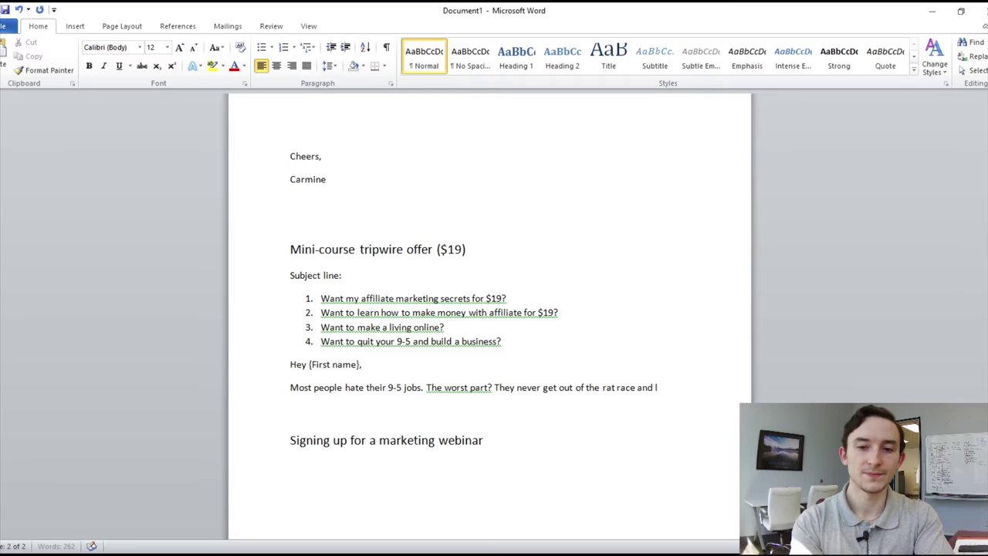
type("ive the life of their dreams.")
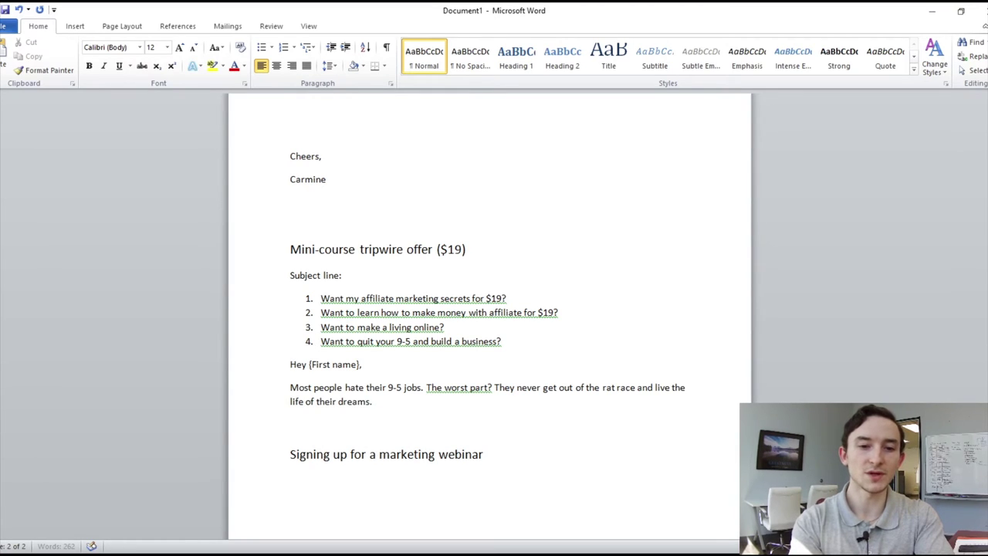
Continue the opening paragraph with "They're constantly building someone else's business all while their dreams get left in the dust."
type(" They're constantly bui")
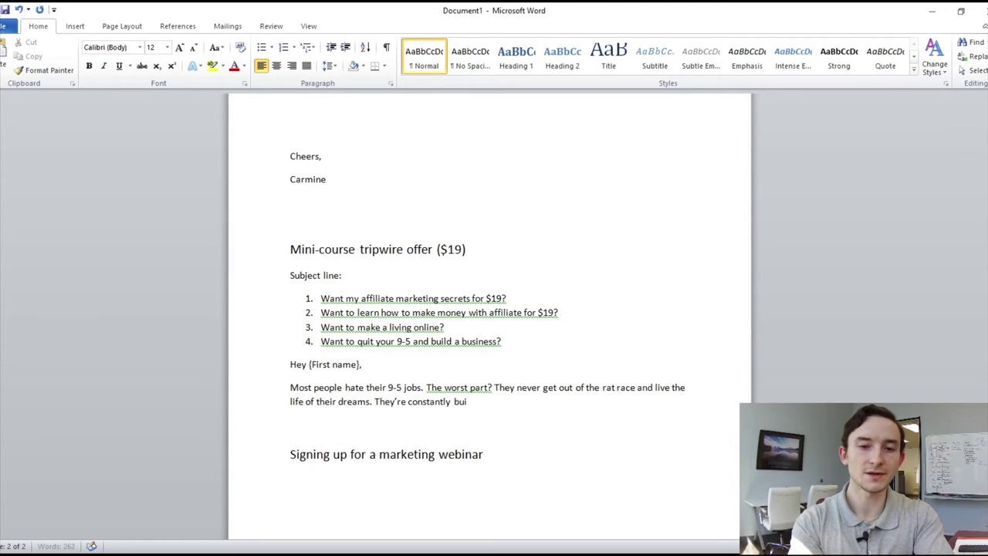
type("lding someone ")
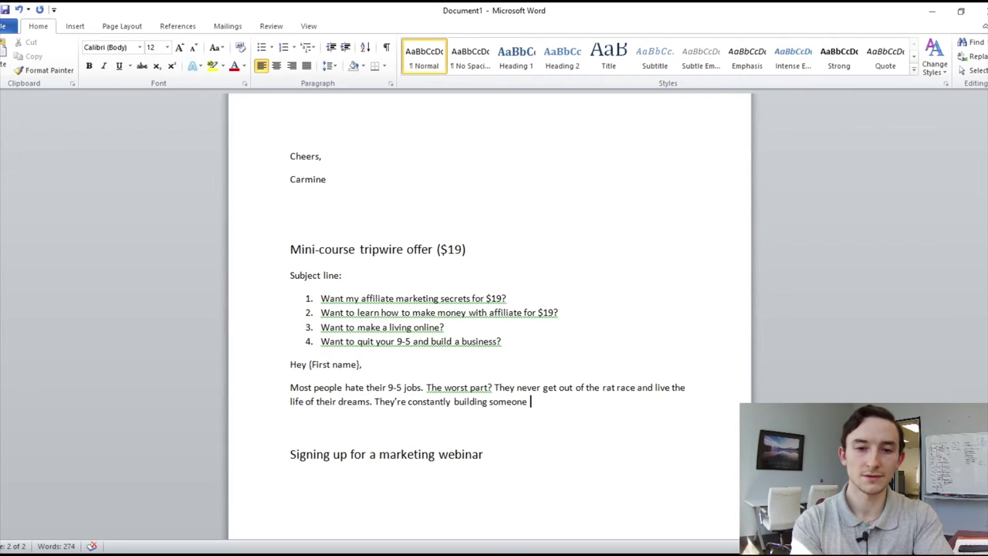
type("elses business a")
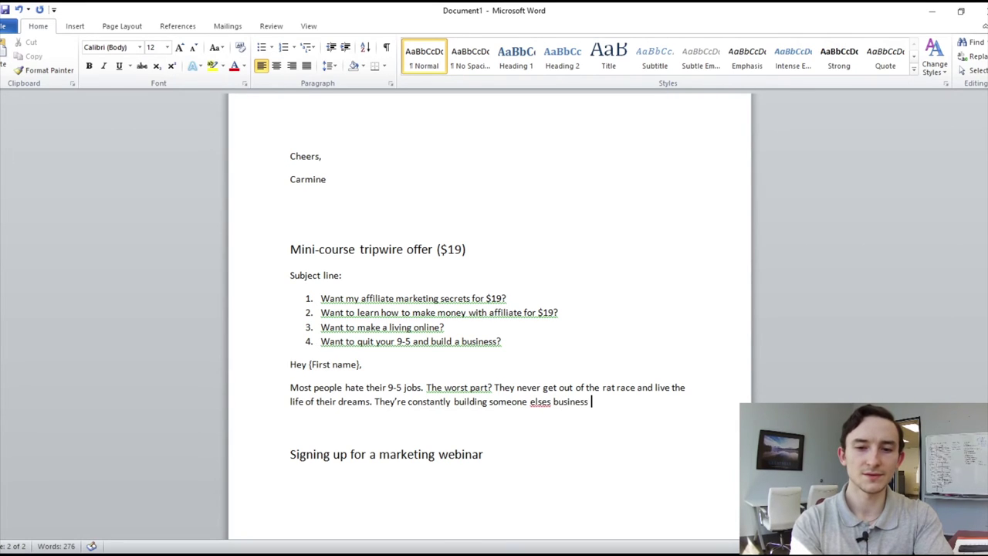
key("BackSpace")
key("BackSpace")
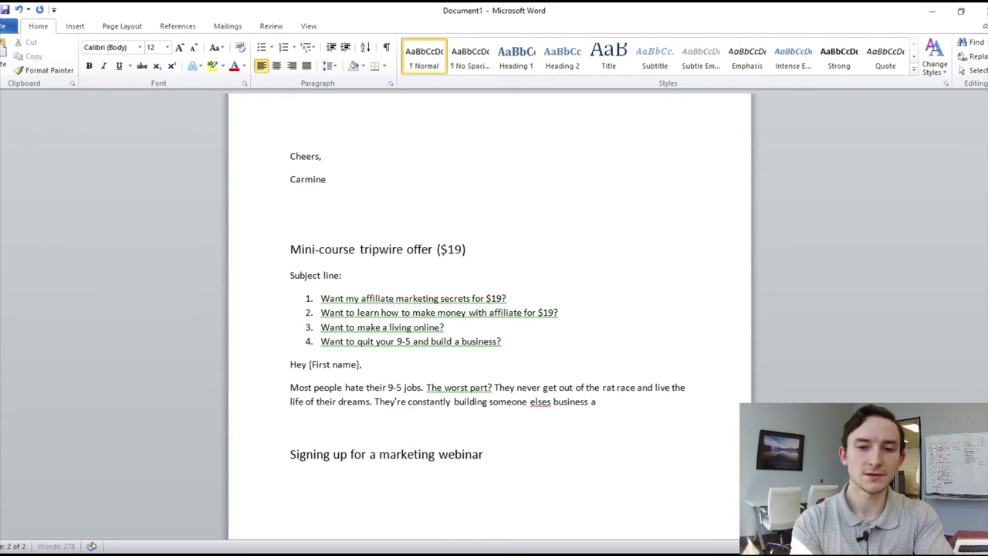
type("while their dreams")
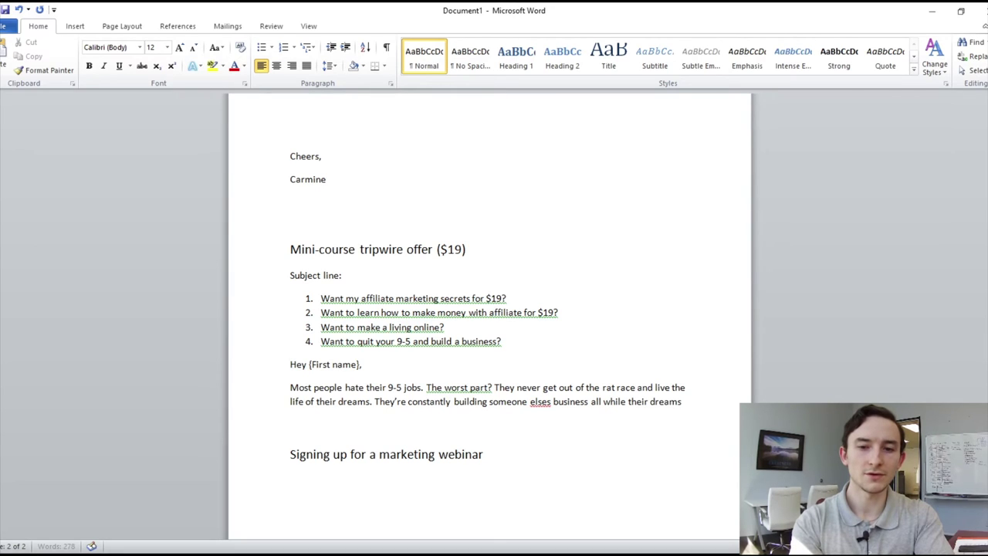
type(" get left in the dust.")
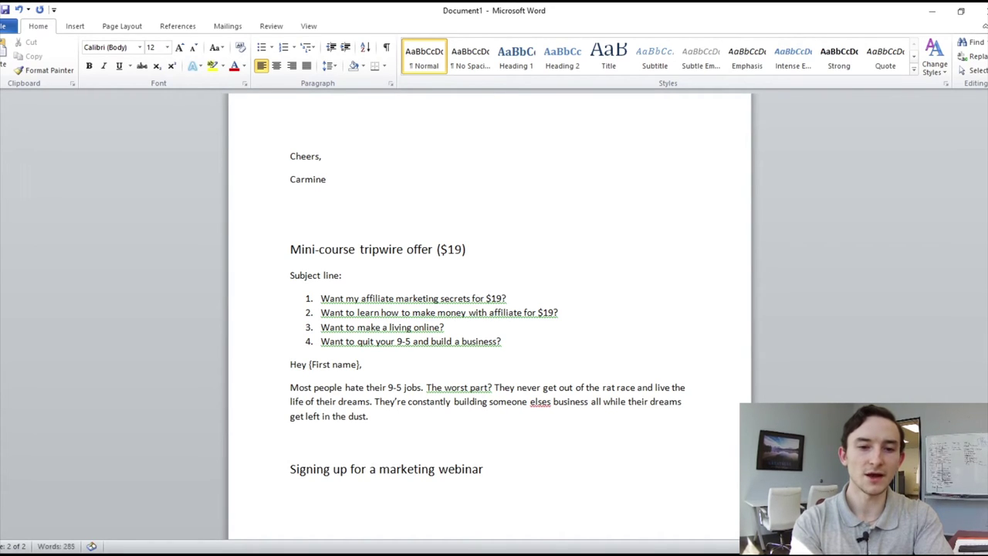
key("Return")
key("Return")
key("BackSpace")
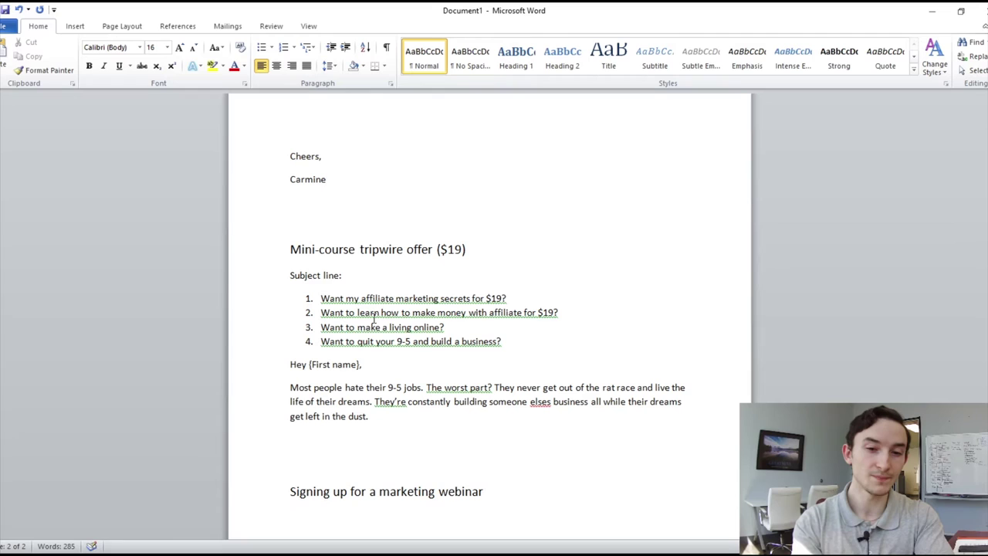
key("BackSpace")
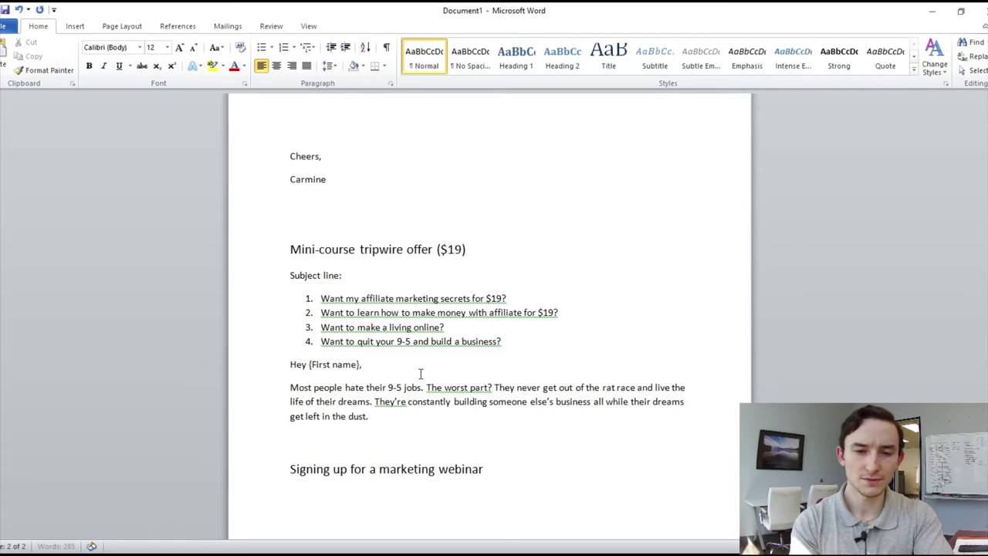
Write "Let me tell you something. There's actually a way to make the following your reality:" as a new 12-point paragraph below the opening
left_click(337, 436)
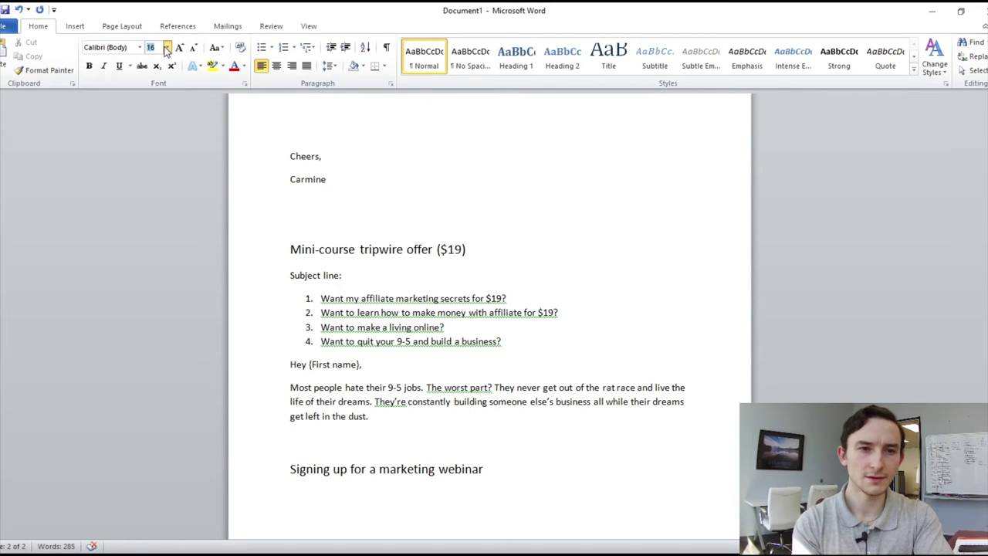
scroll(402, 284, "up", 4)
scroll(401, 284, "up", 18)
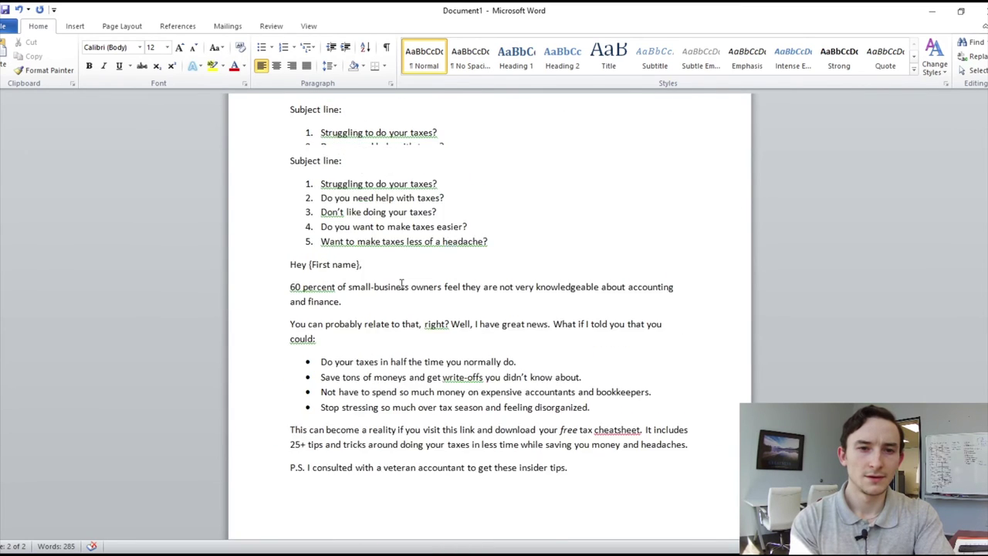
scroll(573, 271, "down", 20)
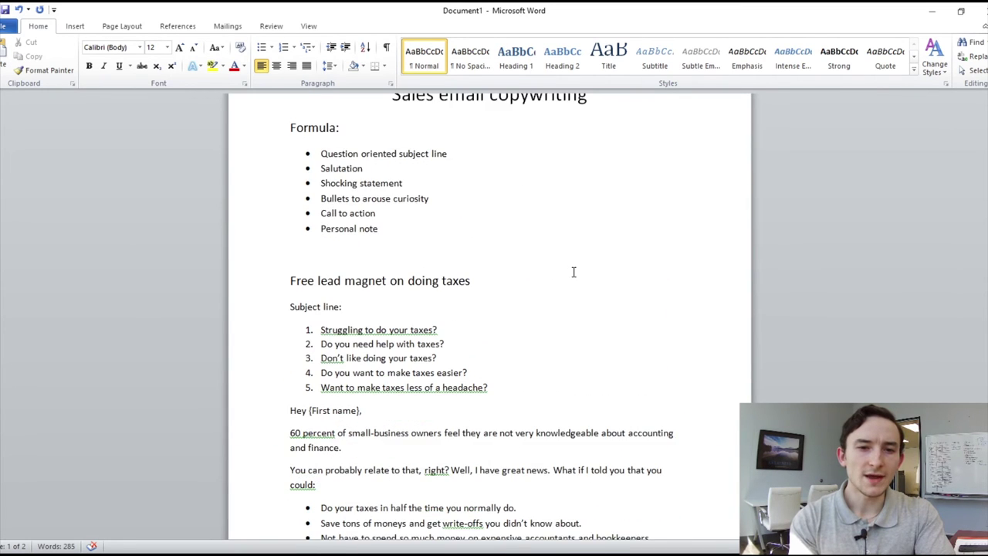
scroll(573, 272, "down", 1)
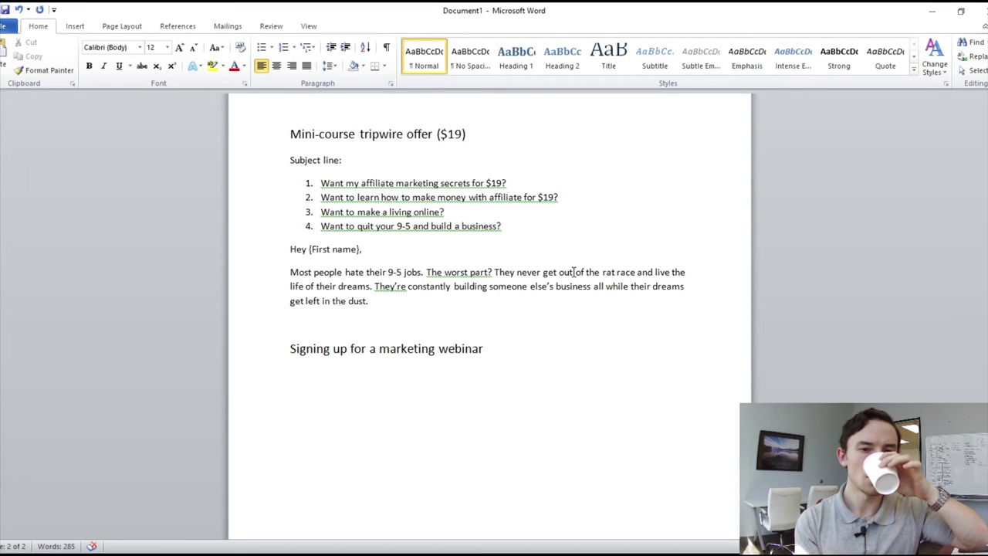
type("Let me tell you something.")
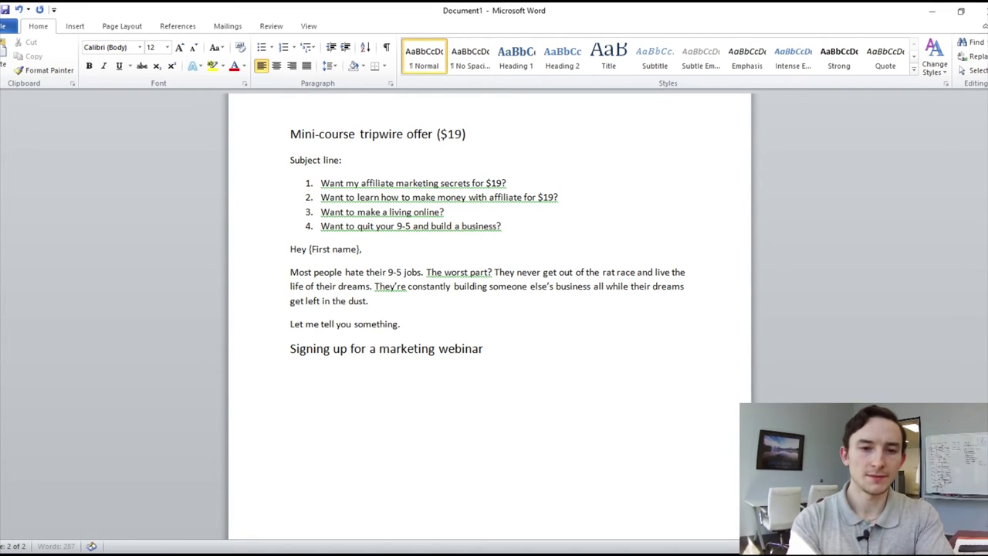
type(" There’s actua")
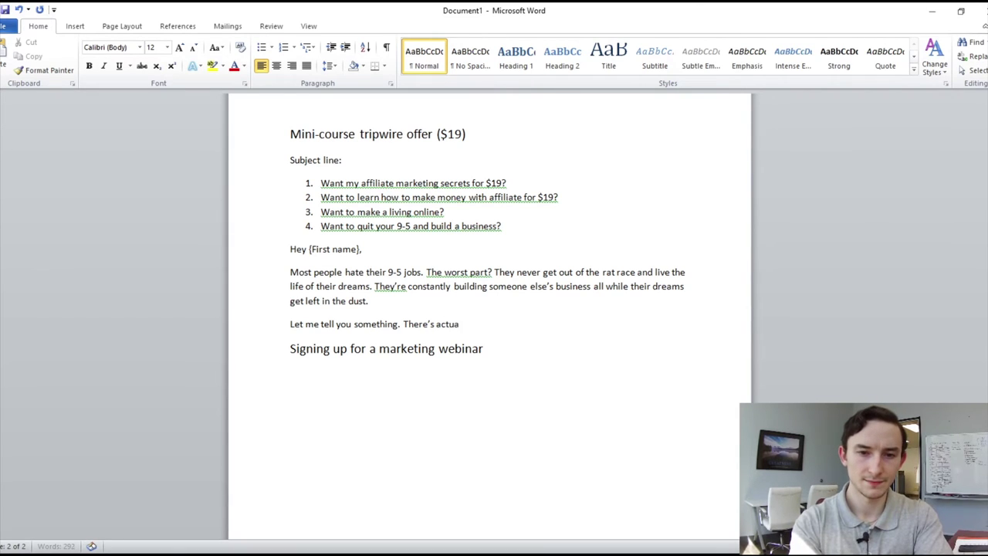
type("e")
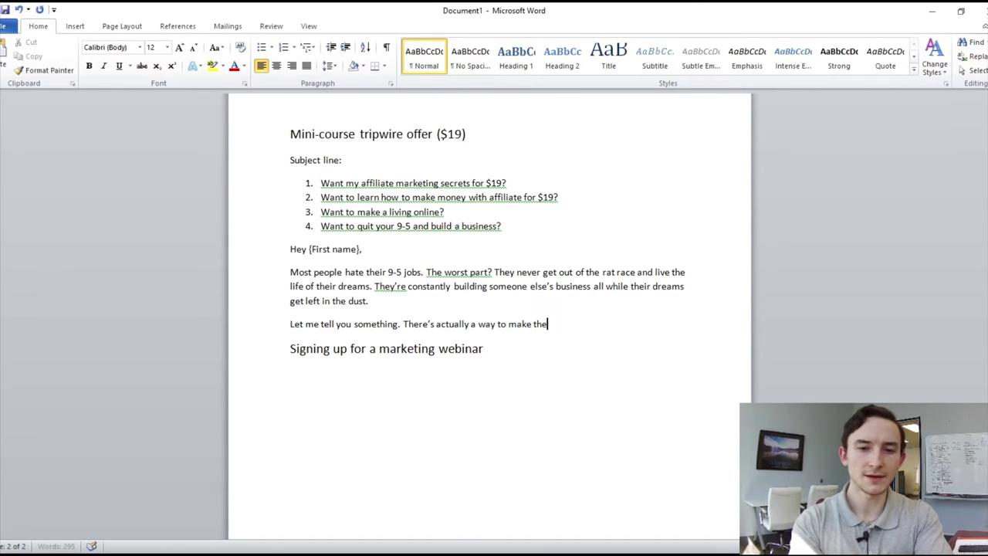
type("'s actually a way to make the following y")
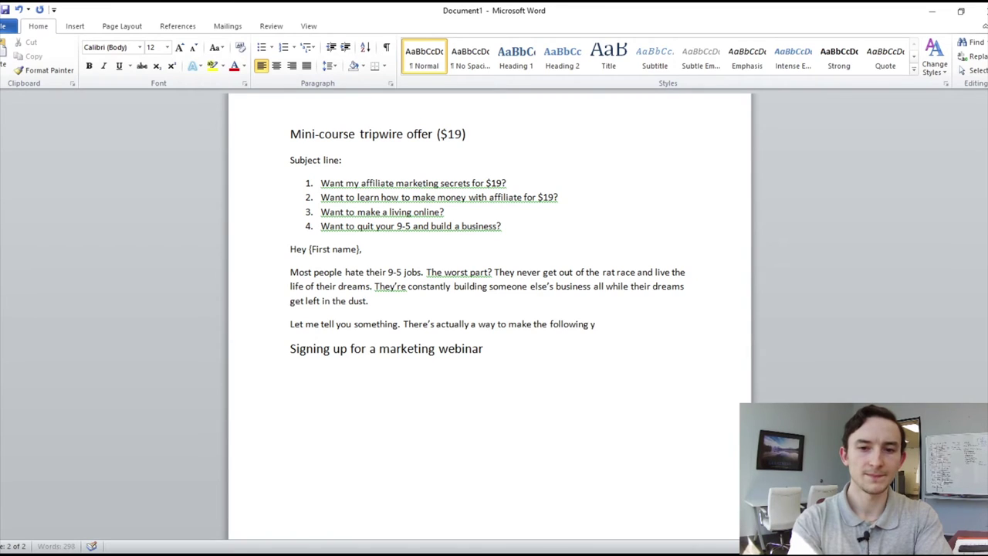
type("our reality")
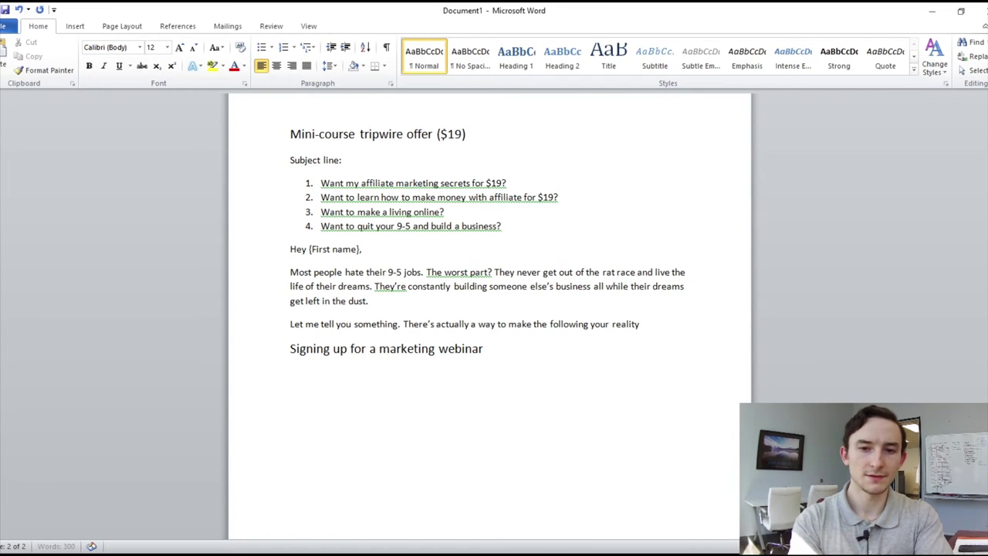
type(":")
key("Return")
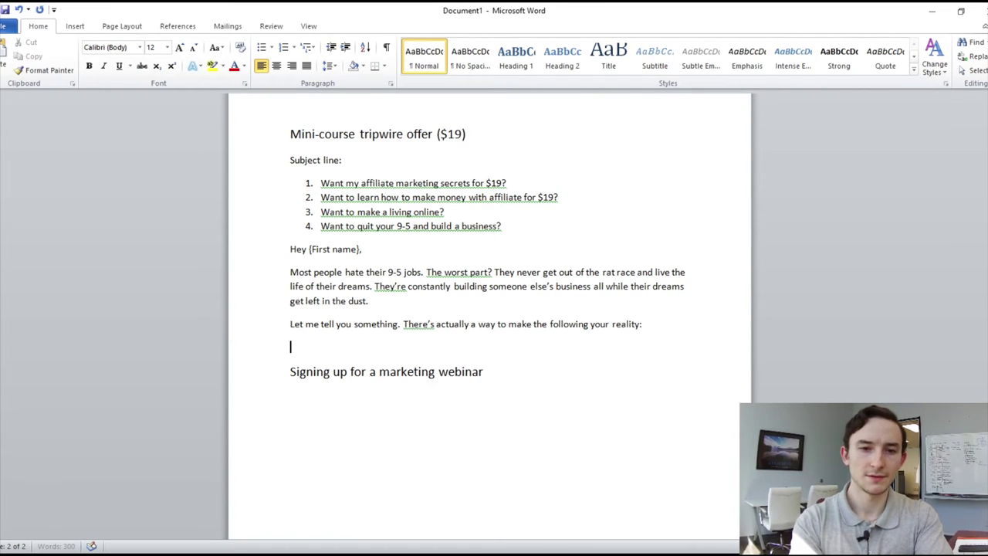
Start a bulleted list with "You could be making a living online from your computer while never changing out of your pajamas."
left_click(263, 48)
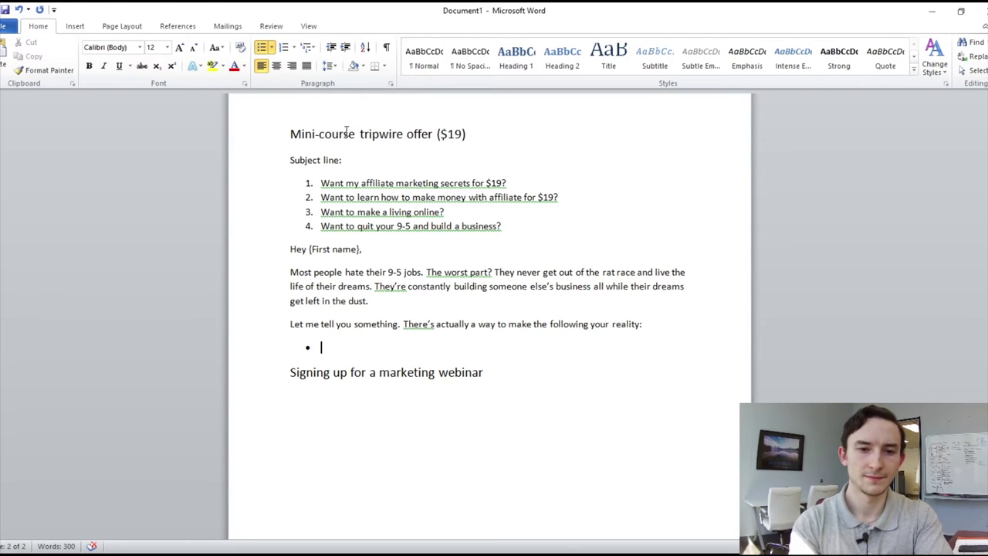
type("You could m")
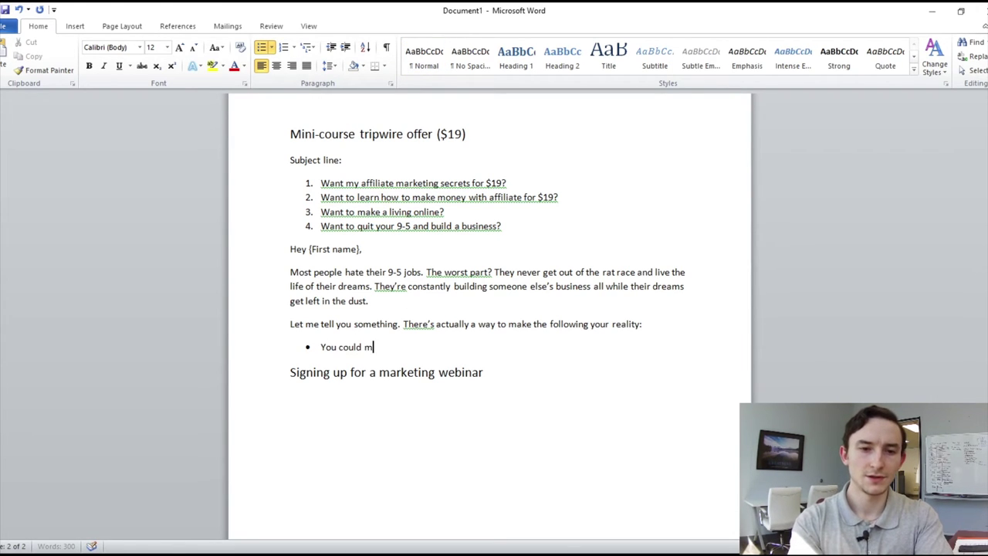
key("BackSpace")
type("be making a living")
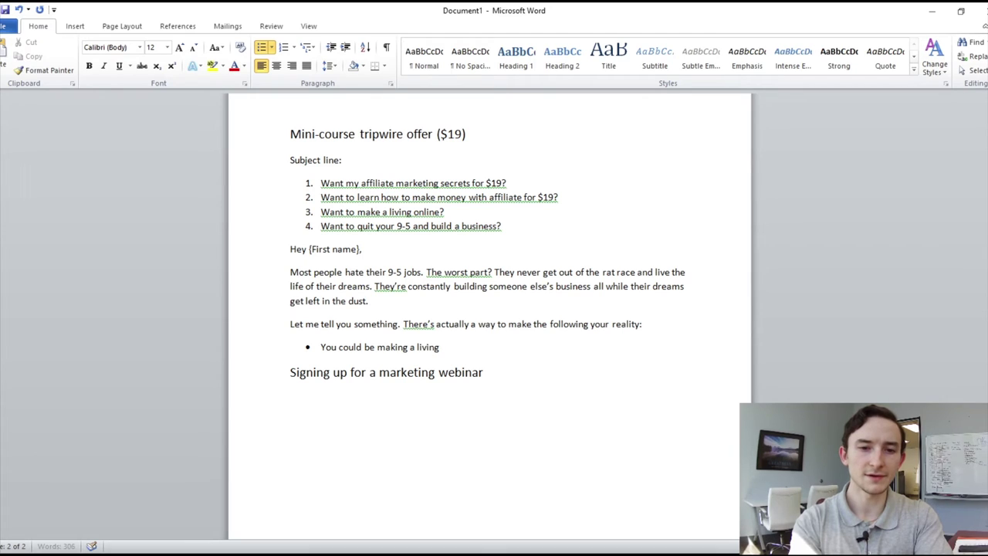
type(" online from your comp")
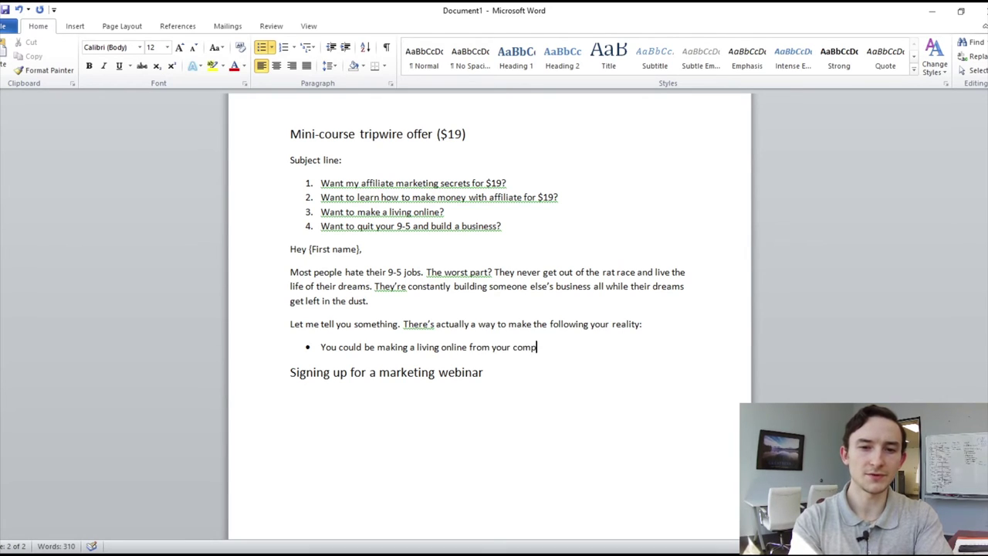
type("uter wh")
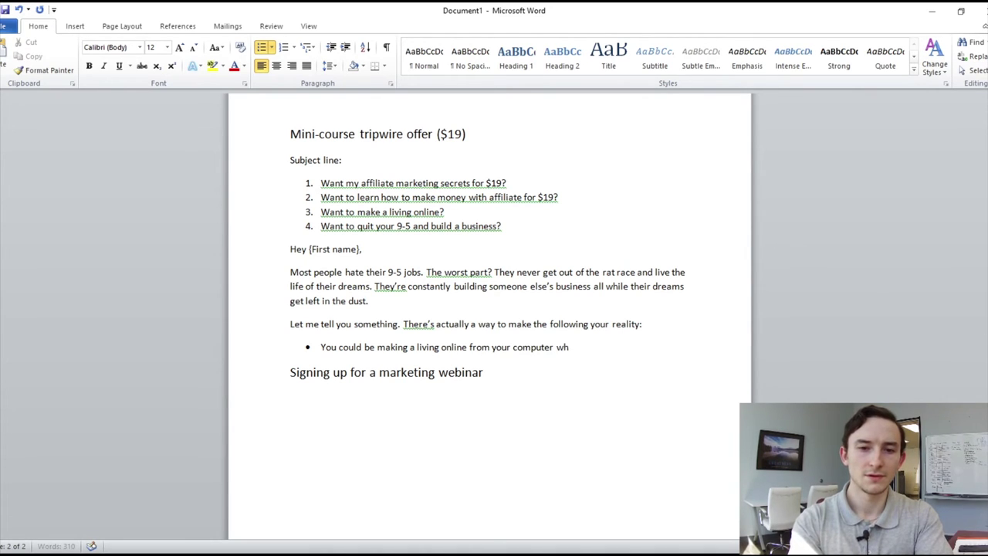
type("ile never changing our of")
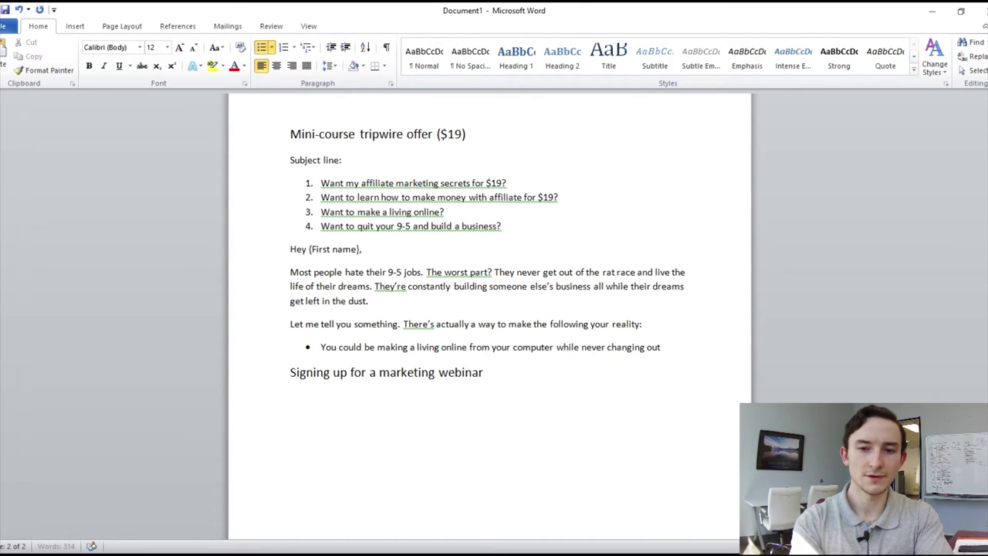
type("your pajamas.")
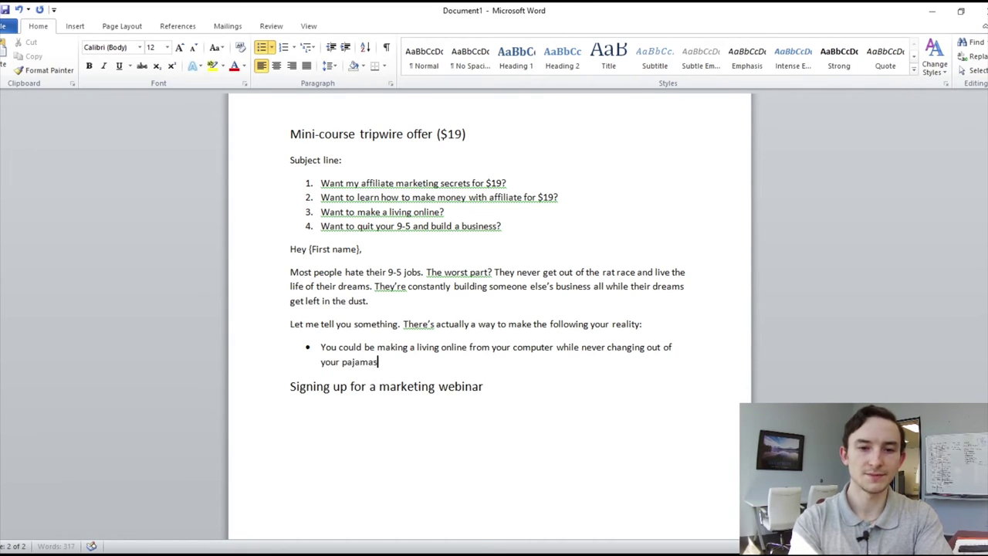
Add a second bullet that begins "You could be making four to five figures per month", with "figures" spelled correctly
key("Return")
scroll(420, 308, "down", 1)
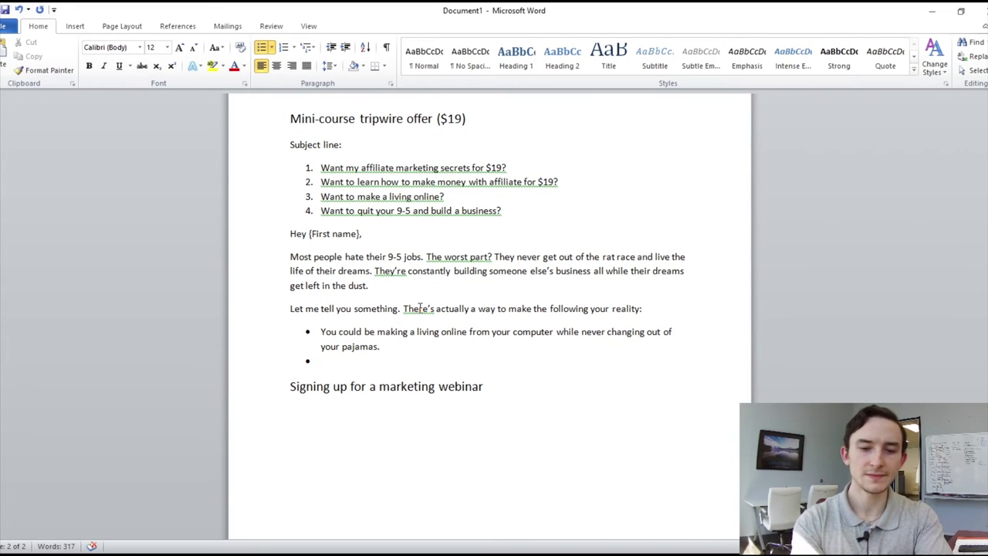
type("You could be making fou t")
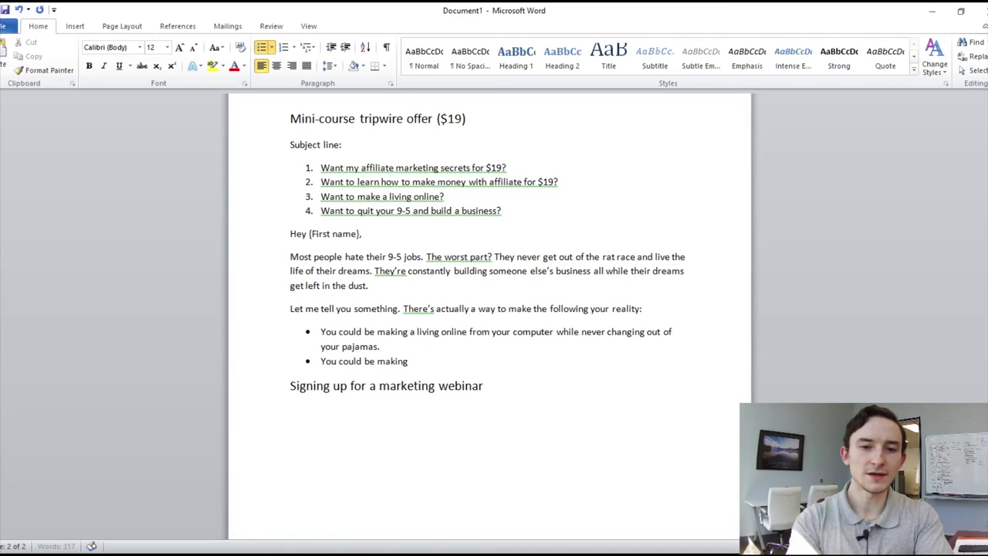
key("BackSpace")
key("BackSpace")
key("BackSpace")
key("BackSpace")
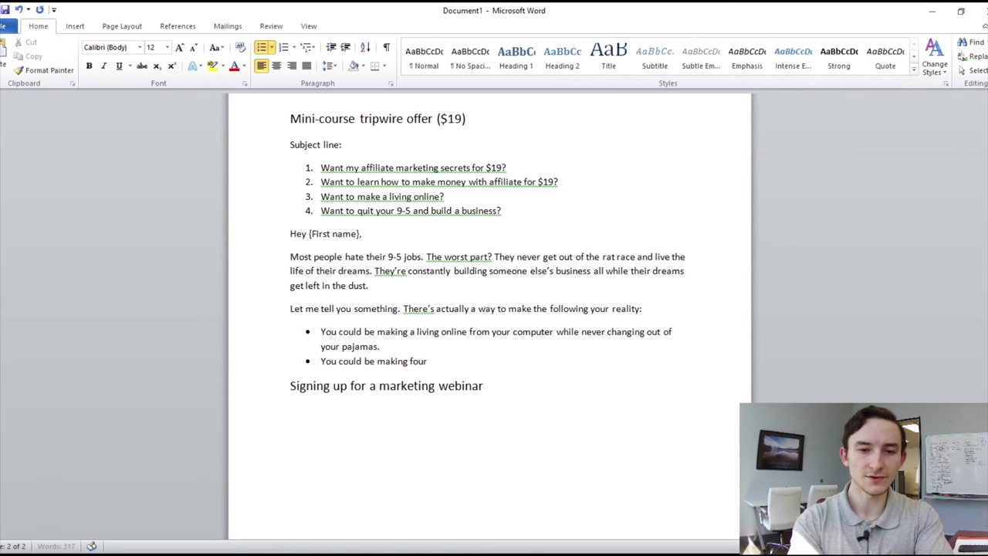
type("ve figres per month")
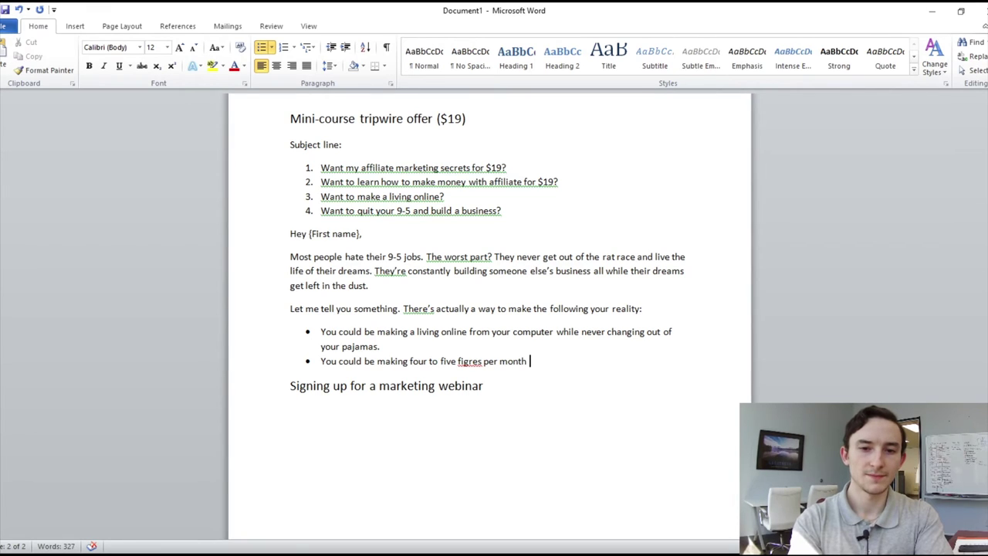
left_click(468, 361)
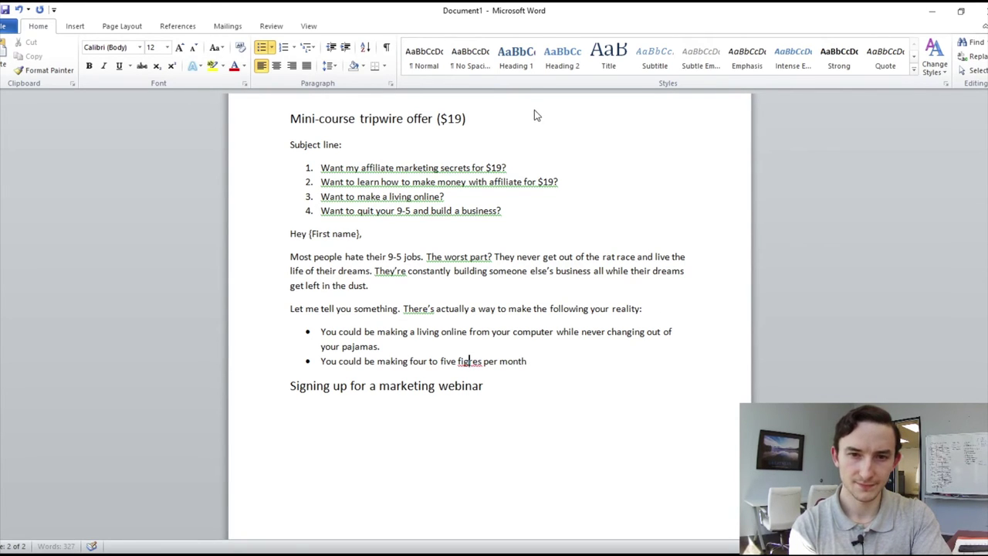
type("u")
key("ctrl+Right")
left_click(565, 360)
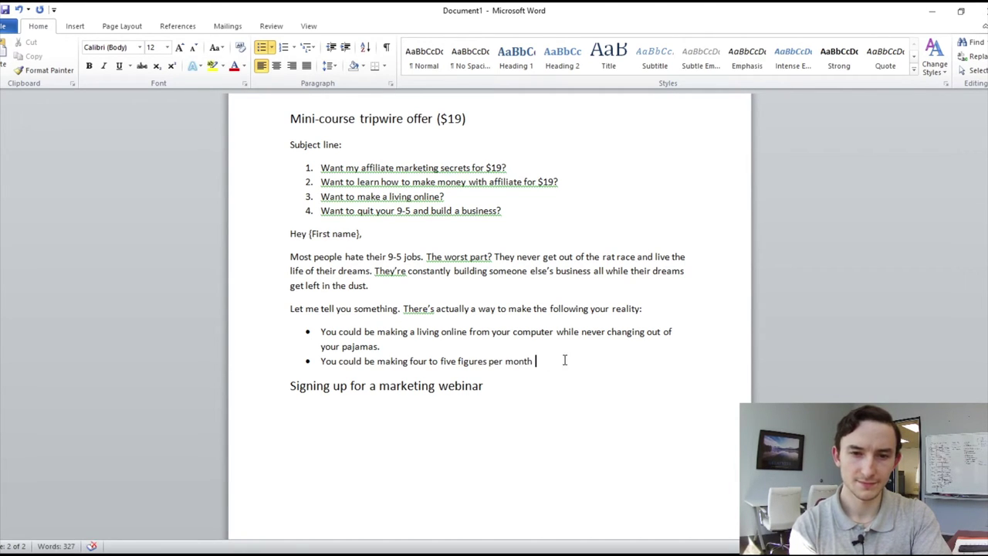
Complete the second bullet with "without handling any physical products or inventory."
type("wi")
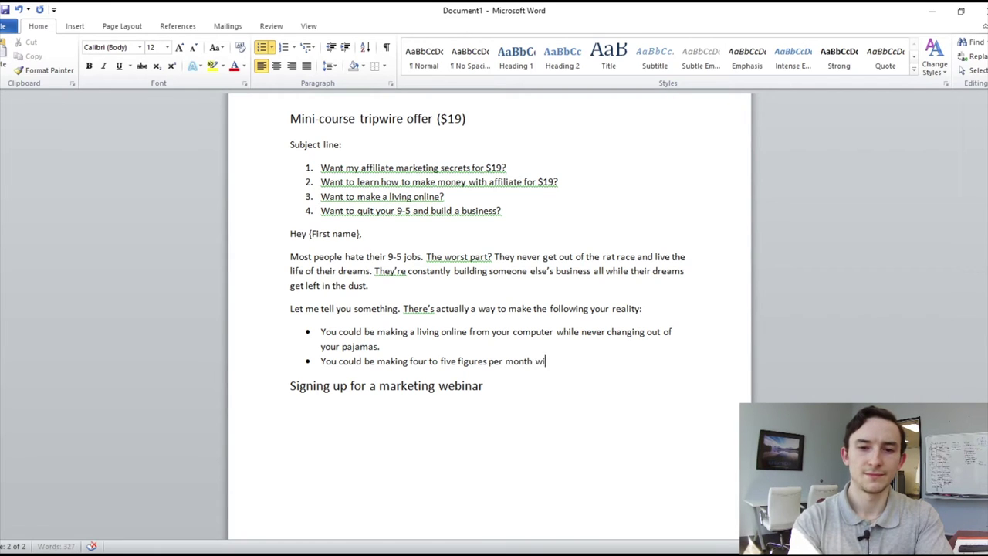
type("thout handling any physial")
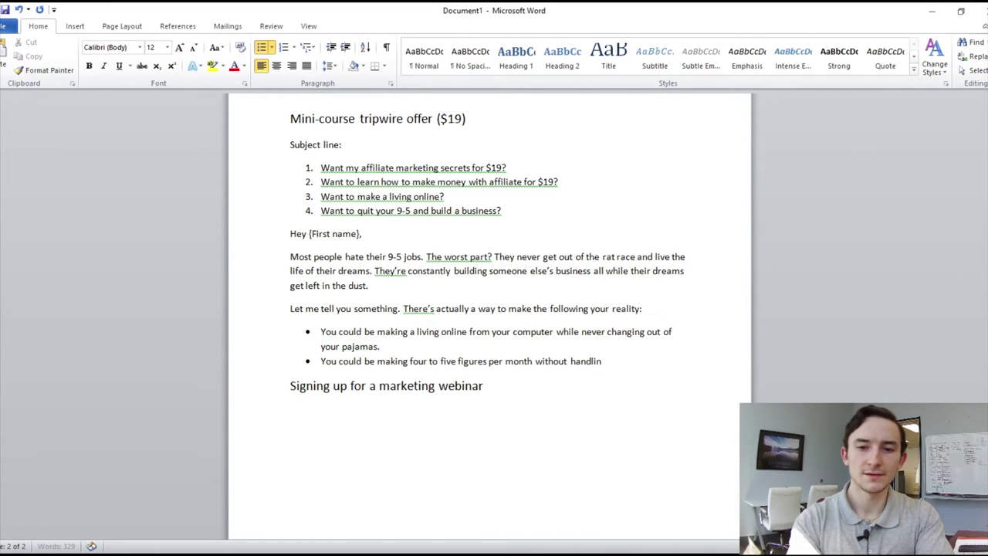
key("BackSpace")
key("BackSpace")
type("cal produ")
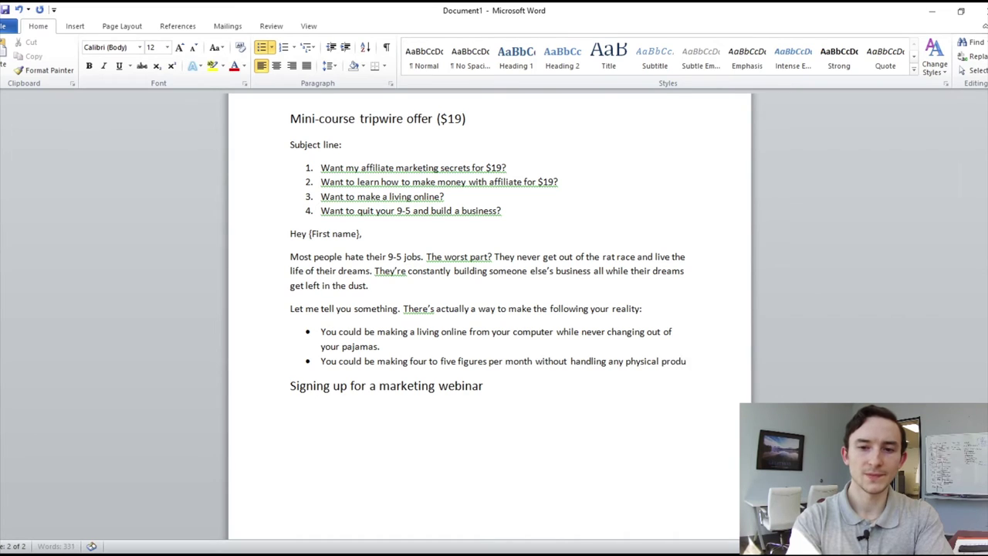
type("cts or inventory.")
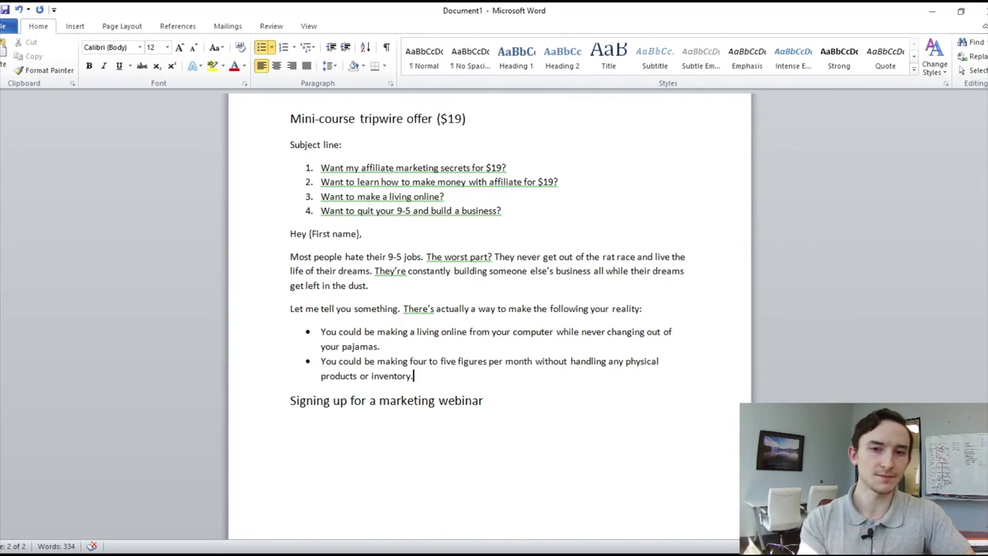
Add a third bullet reading "You can finally quit your job, be your own boss, and live a life of total freedom."
key("Return")
type("You can finally quit your joba")
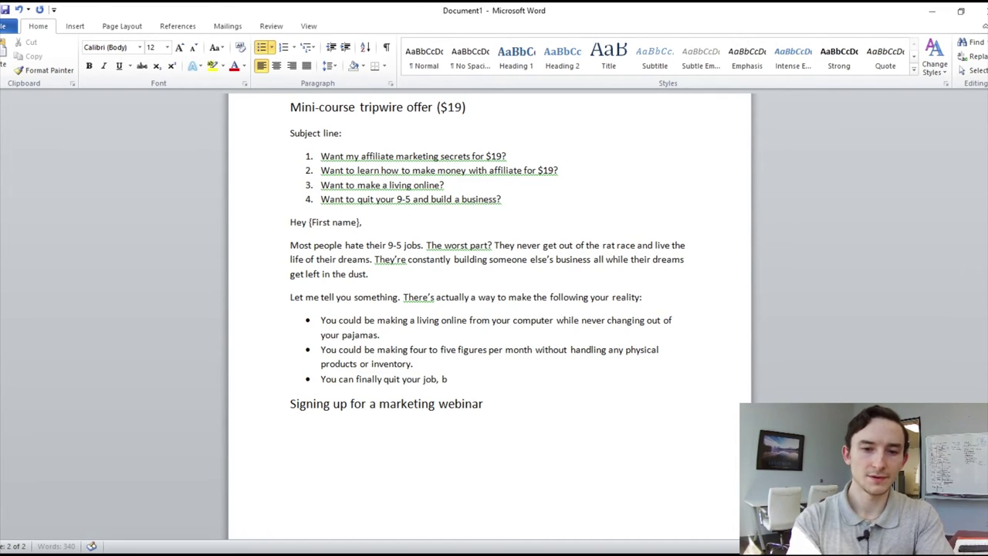
type(" be your own boss, and l")
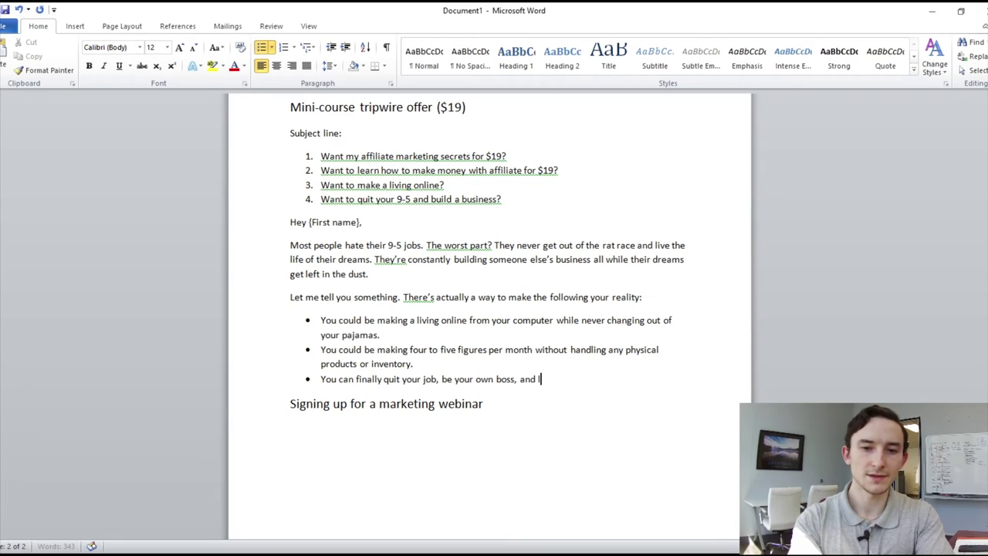
type("ive a life of to")
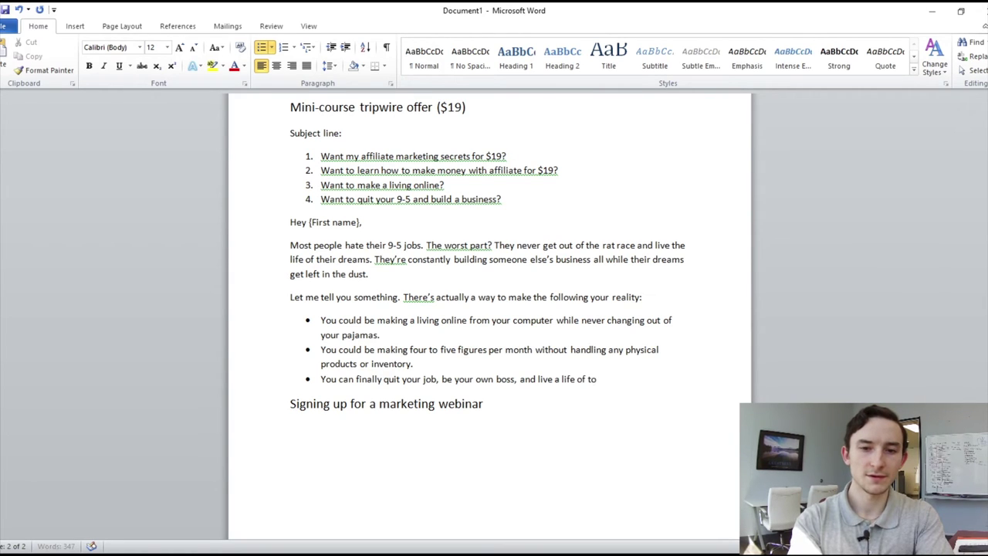
type("tal ffr")
key("BackSpace")
key("BackSpace")
type("reedom..")
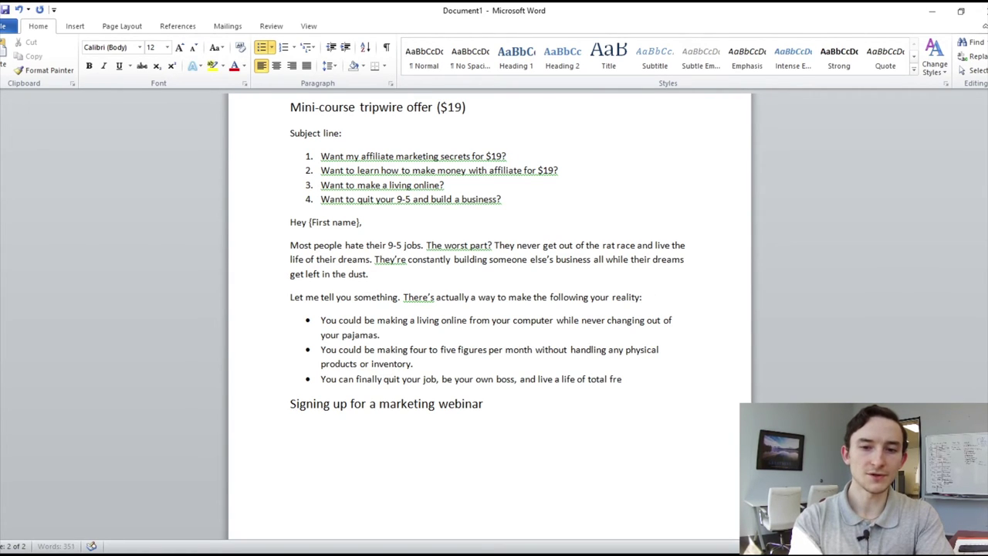
key("Return")
key("Return")
key("Return")
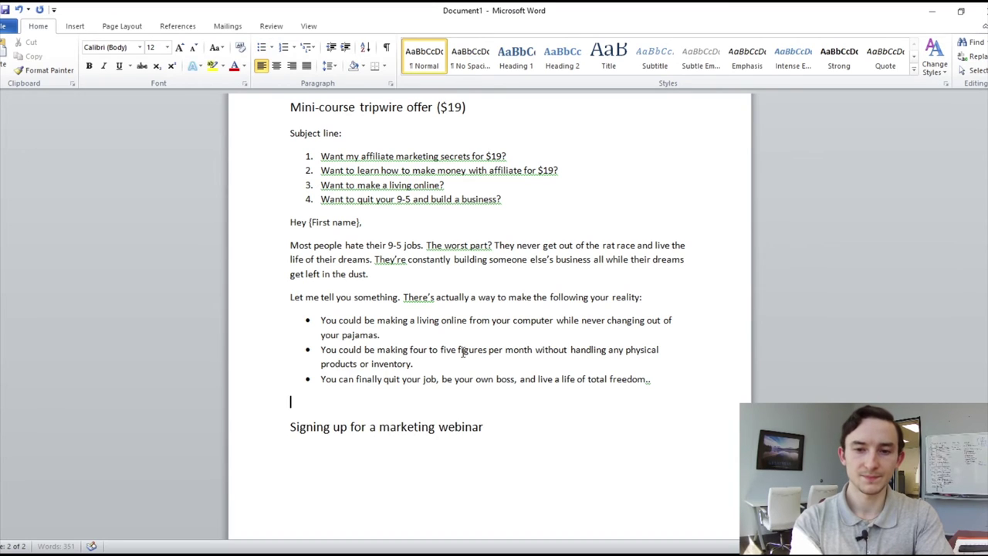
key("BackSpace")
key("BackSpace")
key("BackSpace")
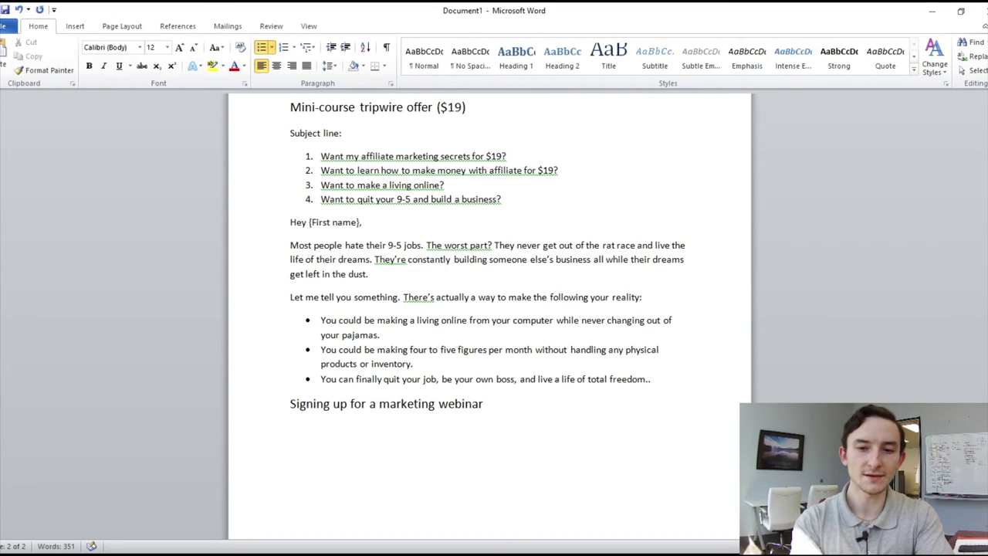
key("Return")
key("Return")
key("BackSpace")
key("Return")
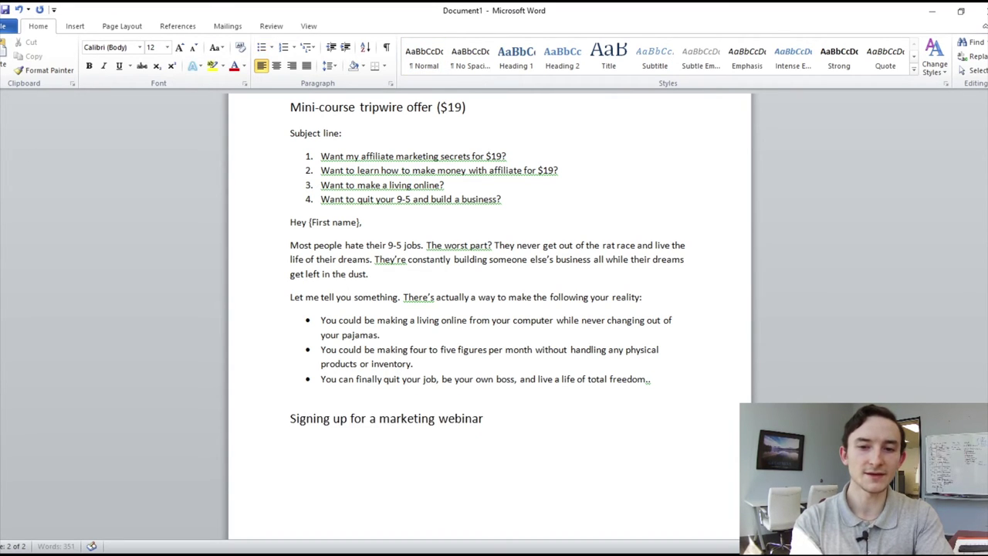
key("Return")
key("BackSpace")
key("BackSpace")
Remove the extra period after "freedom" in the third bullet and end the bulleted list with a normal paragraph below it
key("BackSpace")
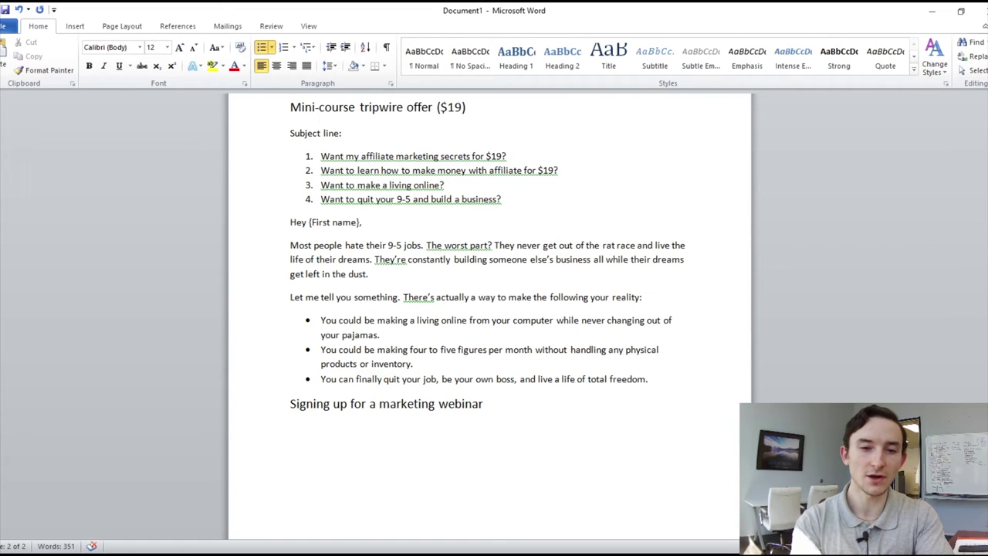
key("Return")
key("Return")
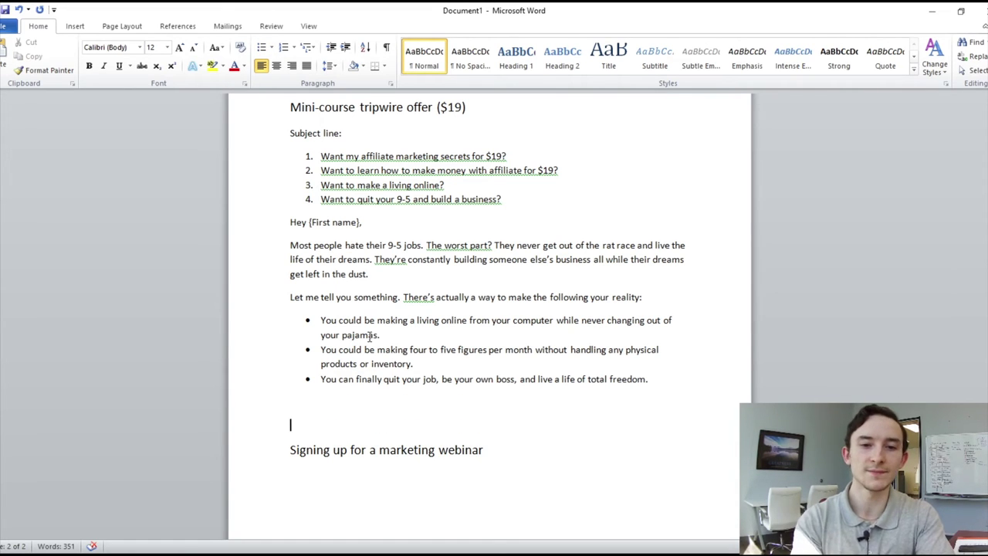
Write "If you want to achieve all of these things, click here to buy my insanely cheap $19 mini-course" as a new paragraph below the bullets
scroll(390, 338, "up", 15)
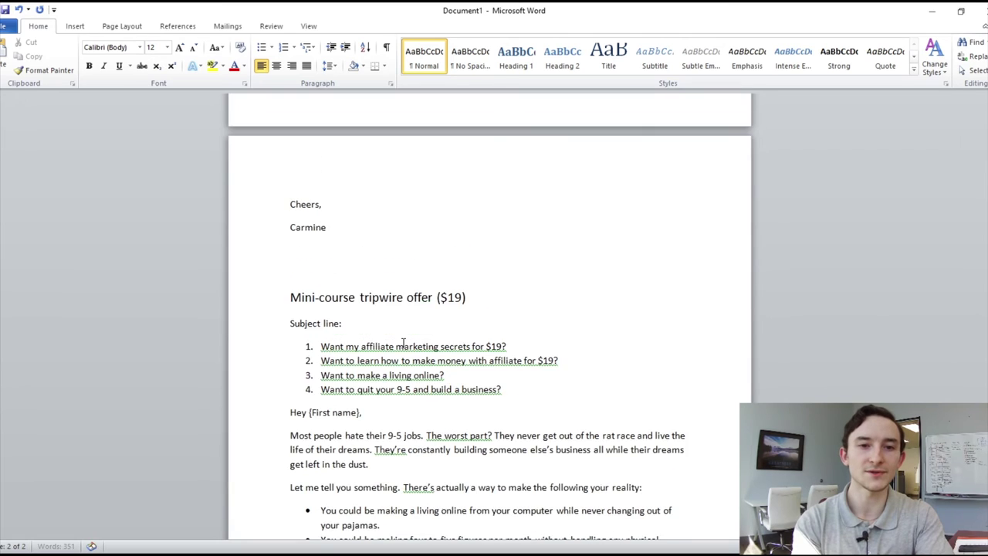
scroll(403, 342, "down", 15)
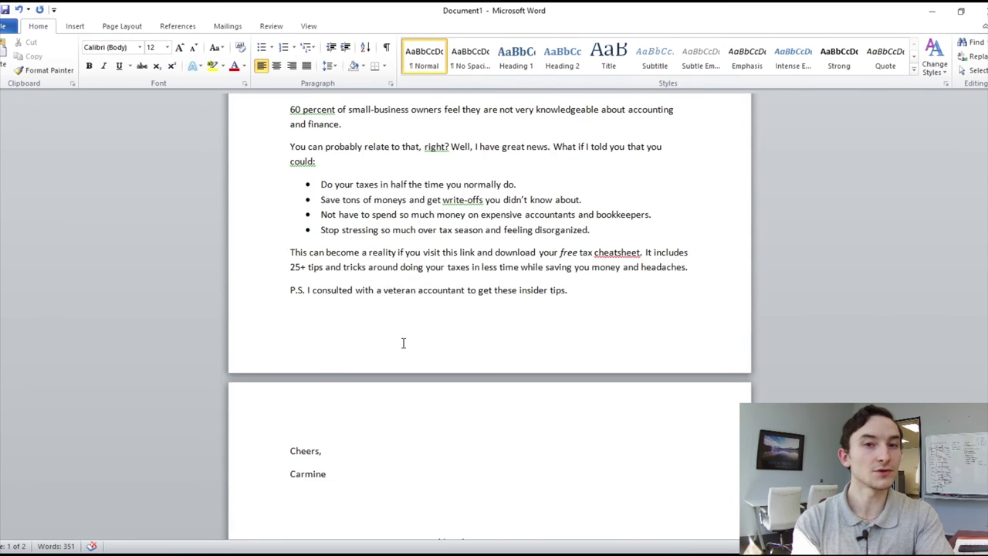
scroll(348, 414, "down", 1)
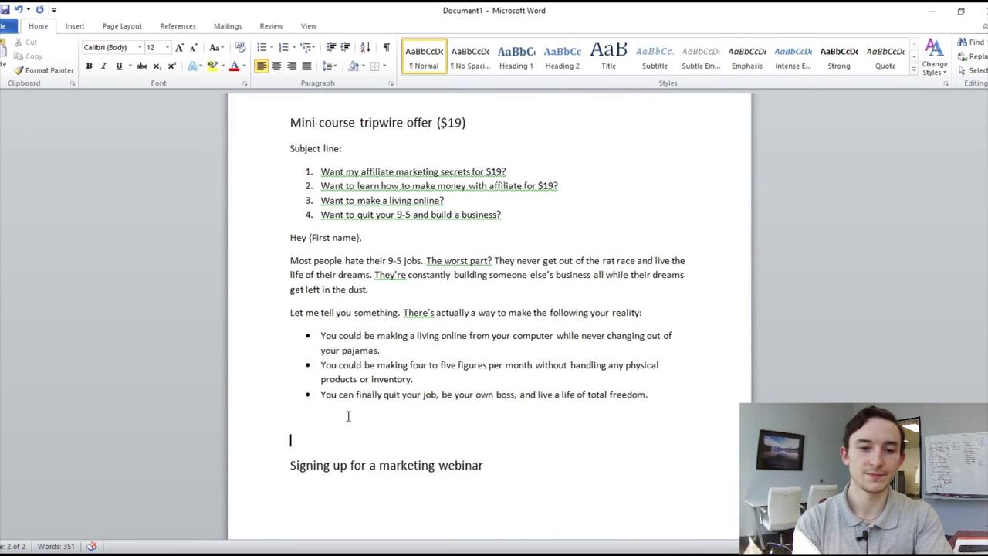
key("BackSpace")
type("If you want to achieve")
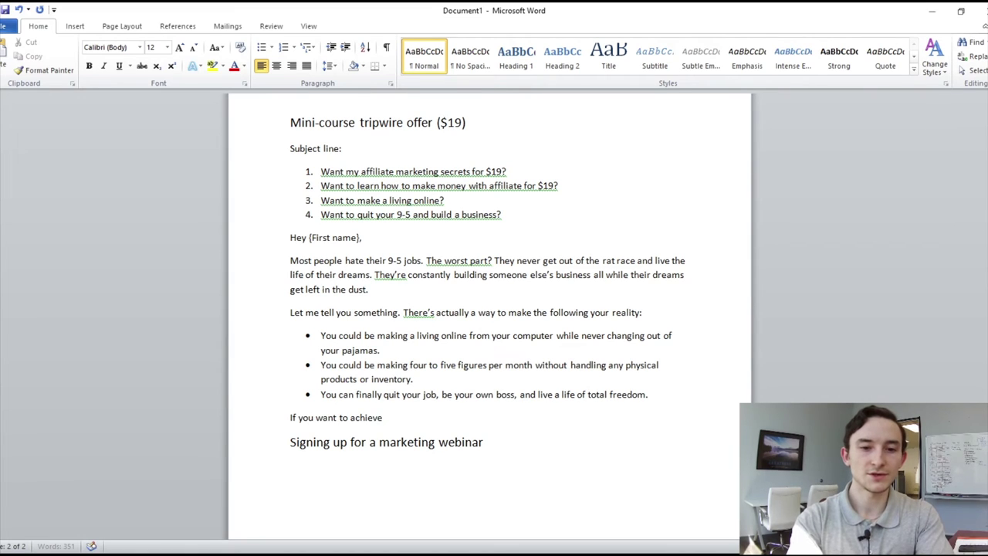
type(" all of these things, ")
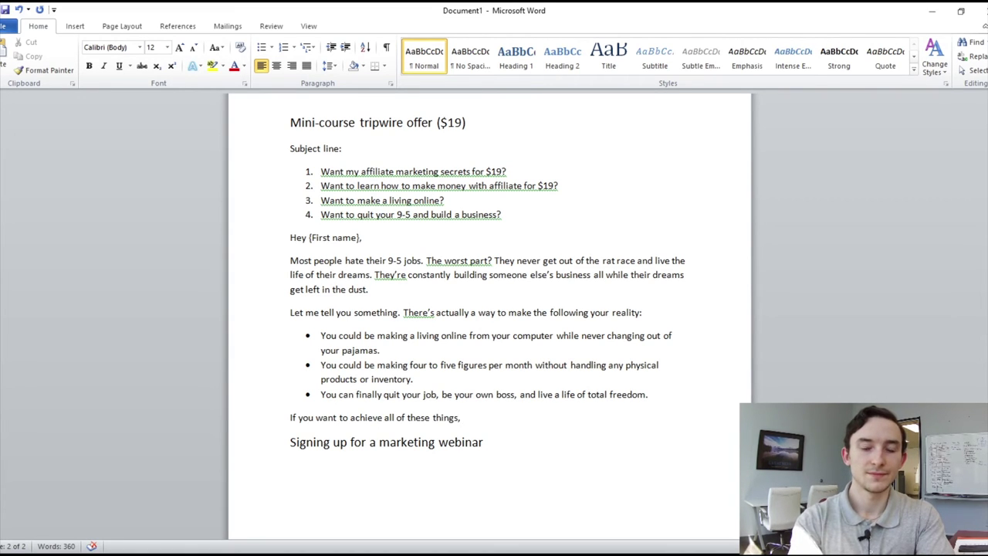
type("click here to buy my")
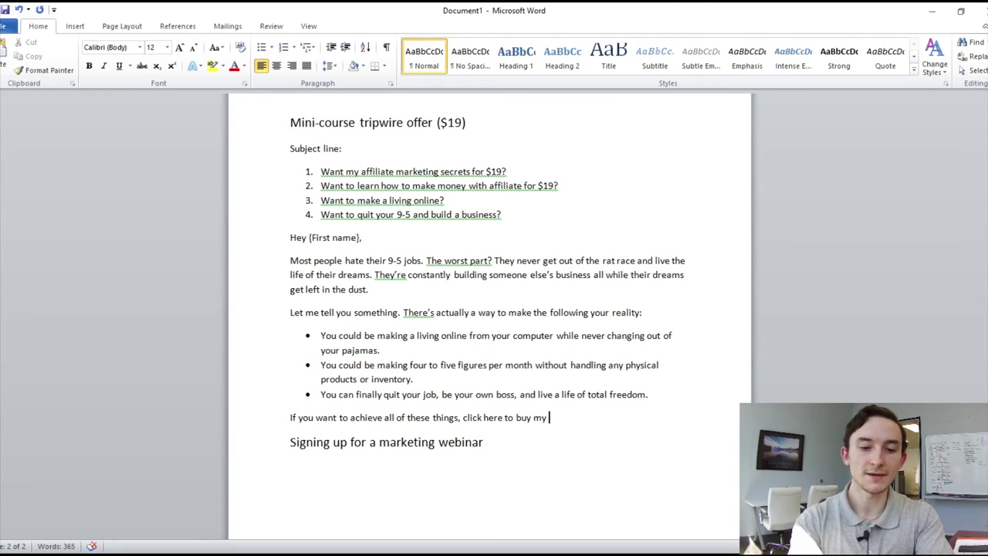
type(" insanely ")
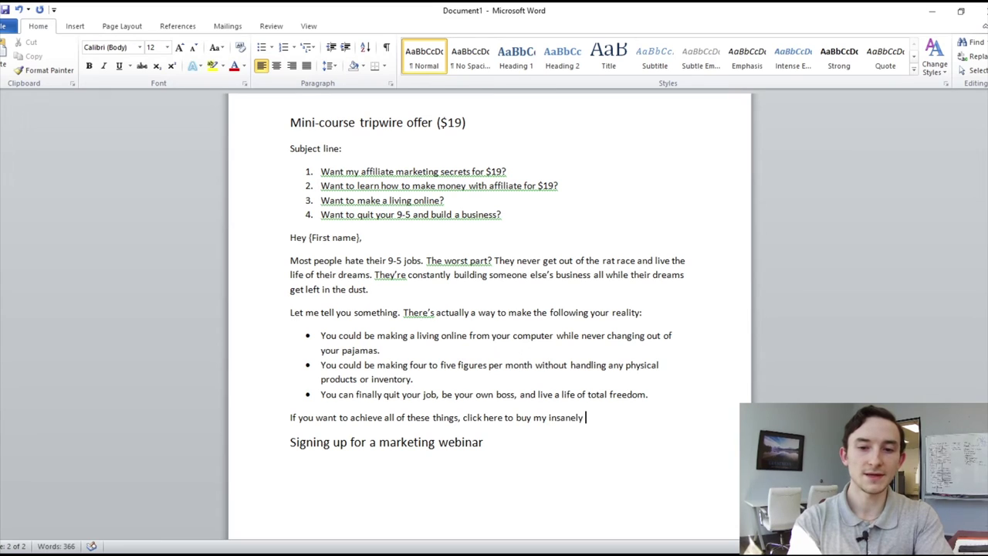
type("cheap $19 min")
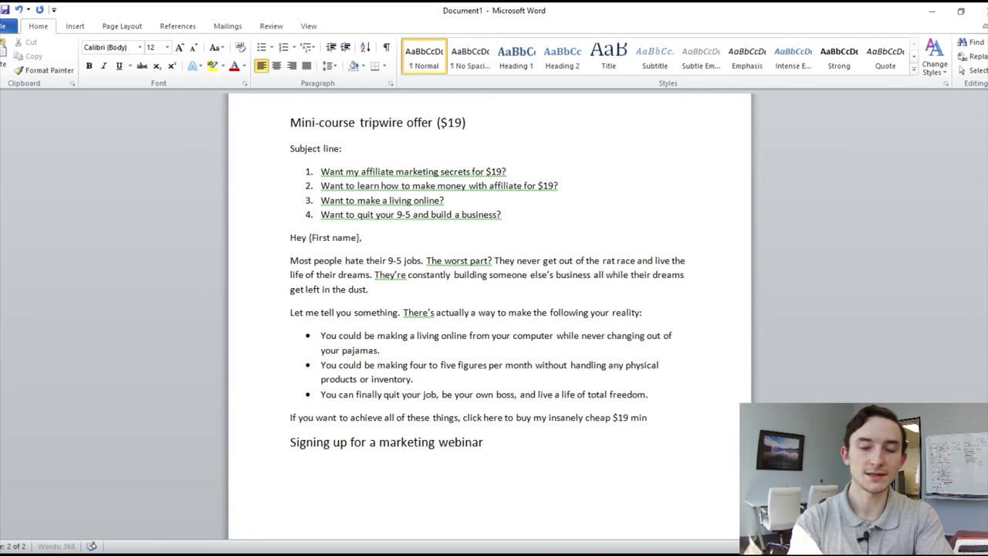
type("i-course th")
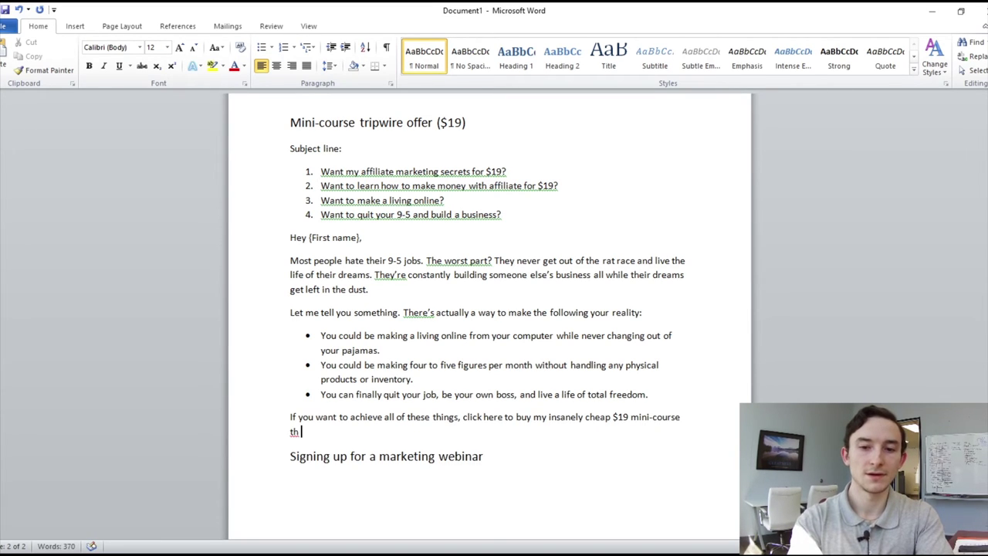
Continue the call to action with "that will show you how to build an affiliate marketing business in just a single afternoon."
type("at will show you ")
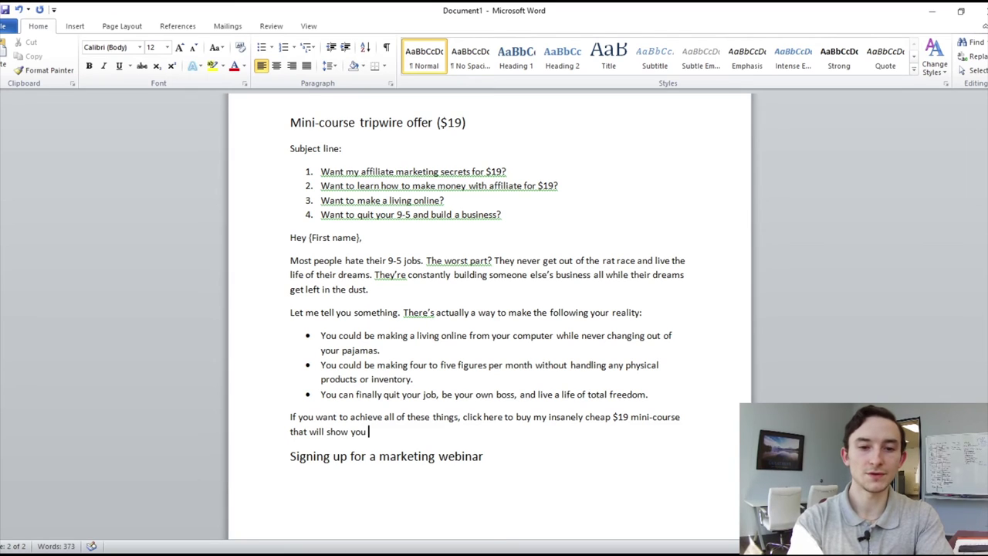
type("how to bu")
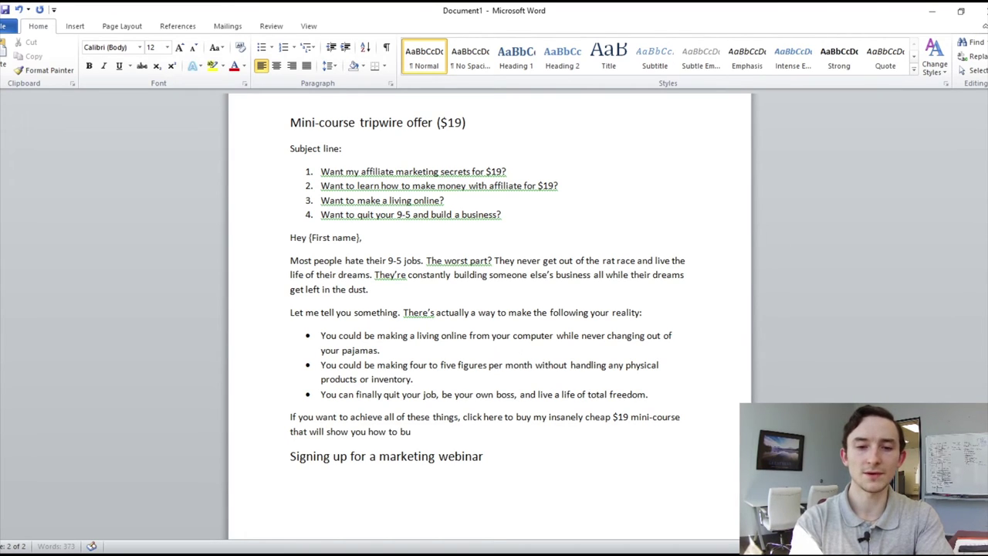
type("ild an affiliate marketing")
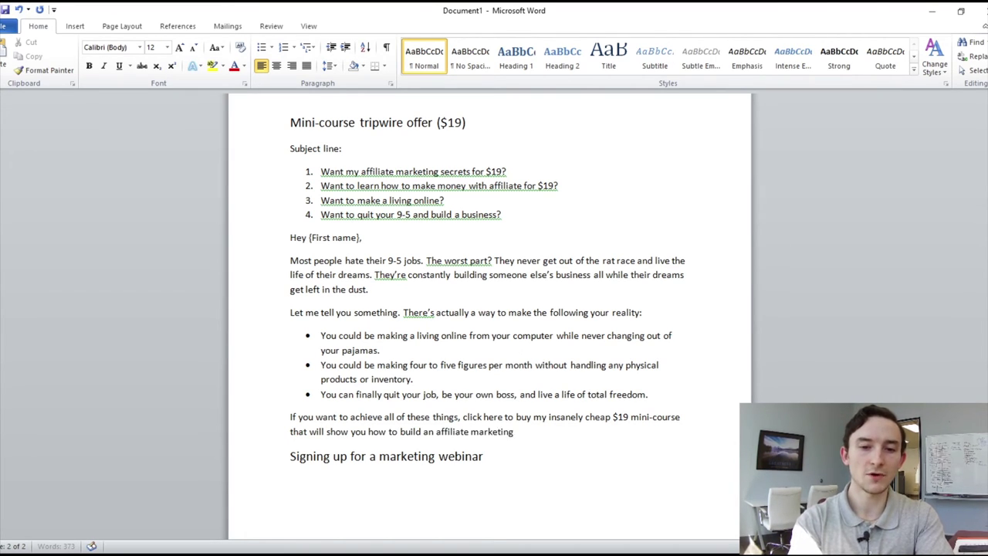
type(" business in just a sing")
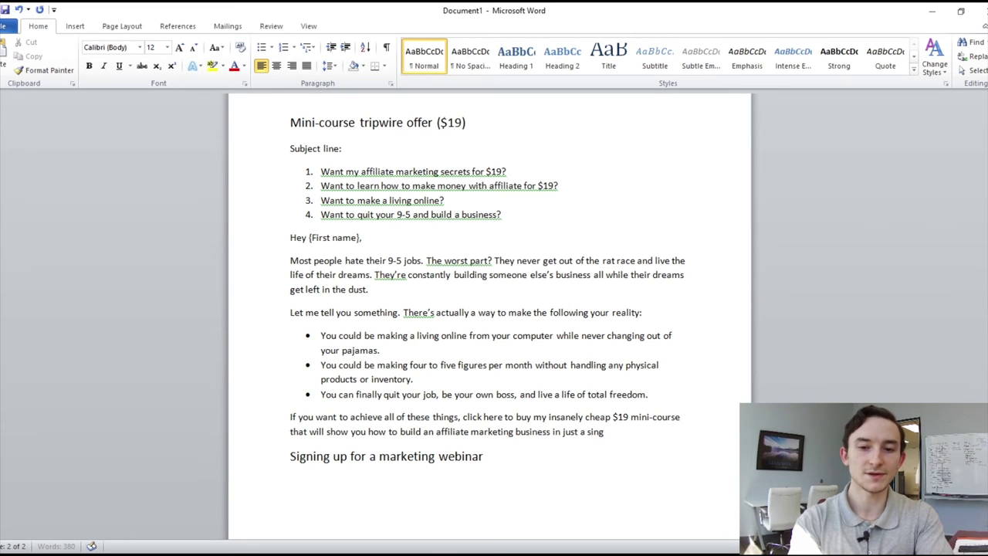
type("le afternoon. It s")
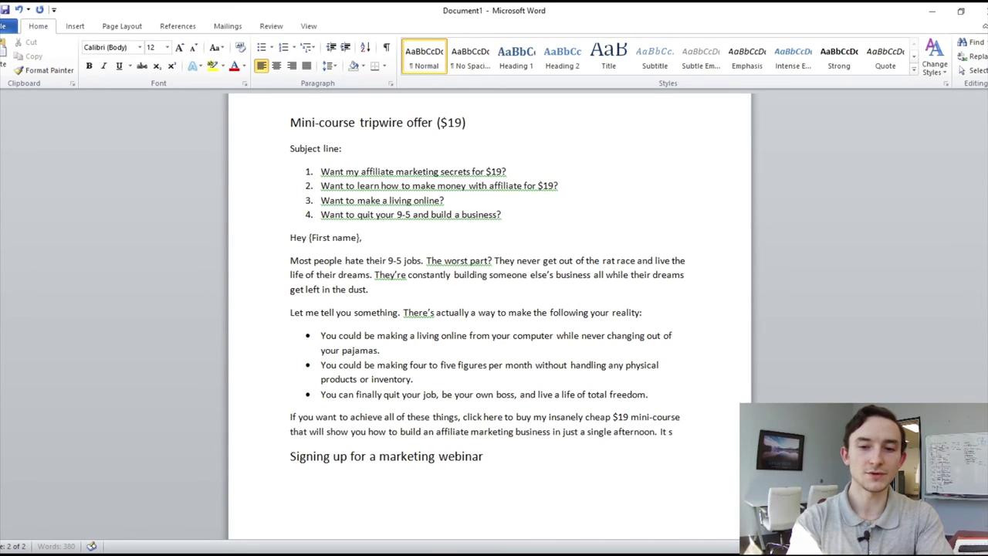
Start a second call-to-action sentence with "It won't make more than a few hours of your time"
key("BackSpace")
type("won't make more")
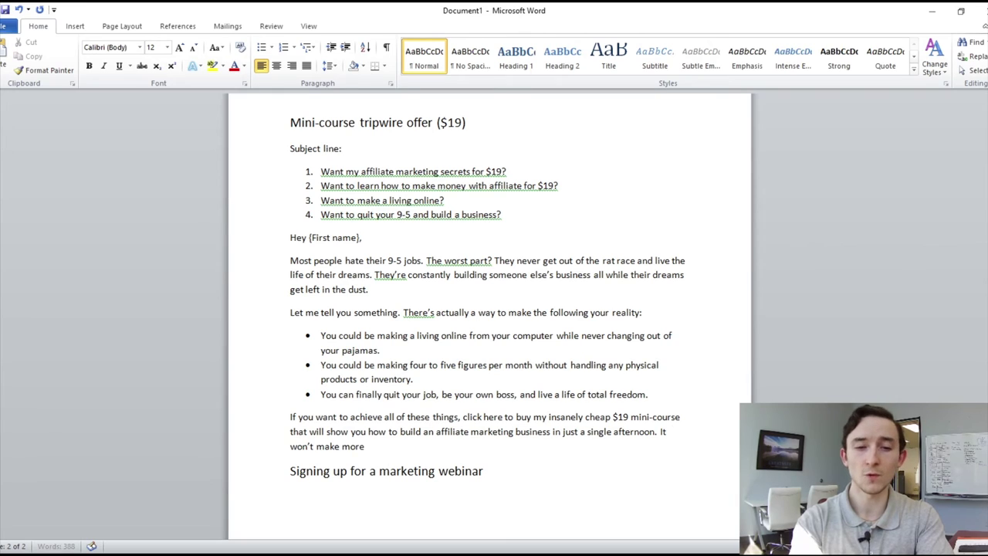
type(" then")
key("BackSpace")
key("BackSpace")
key("BackSpace")
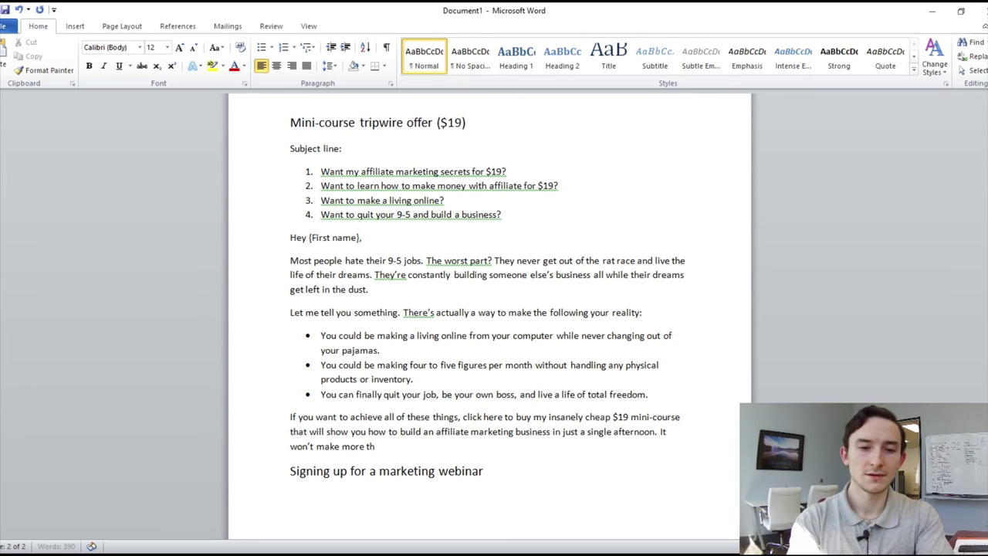
type("an a four hours")
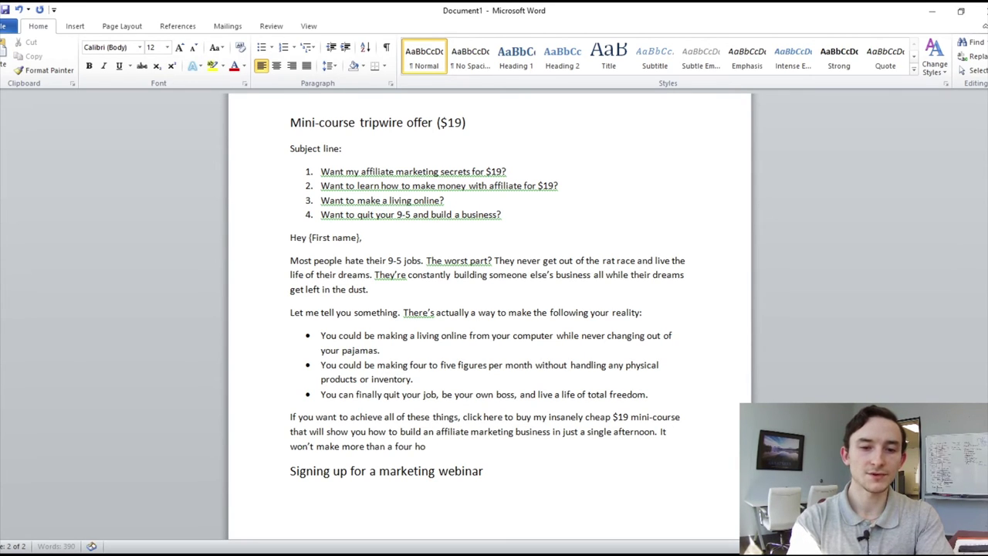
key("BackSpace")
key("BackSpace")
type("ew h")
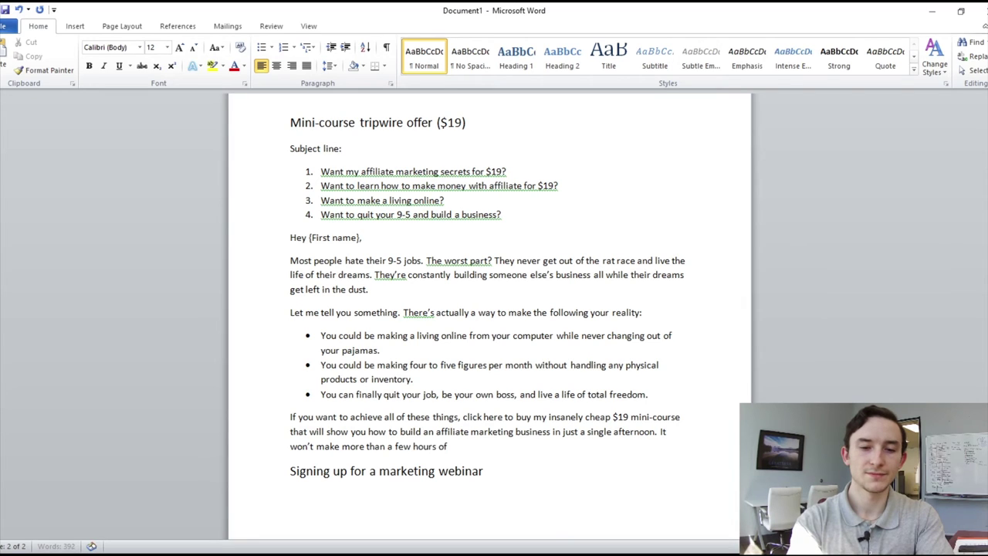
type("ours of your time an")
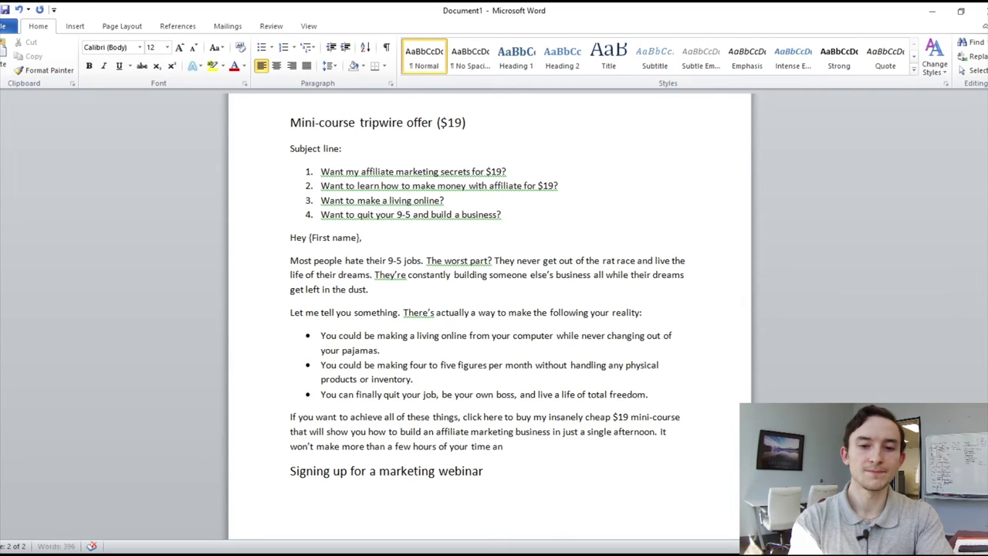
Complete the call-to-action paragraph with "and hundreds of students can attest to its potential."
type("d hundreds o")
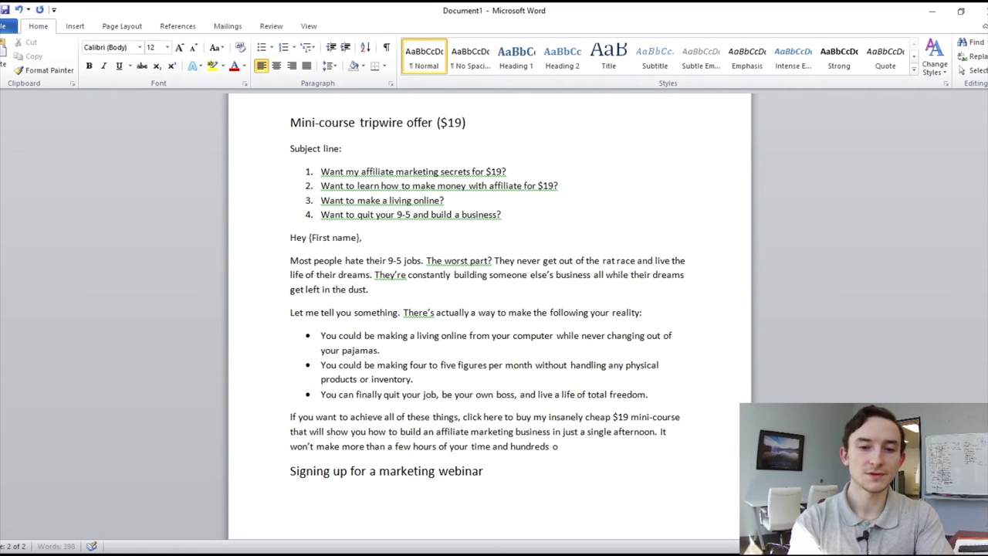
type("f students can as")
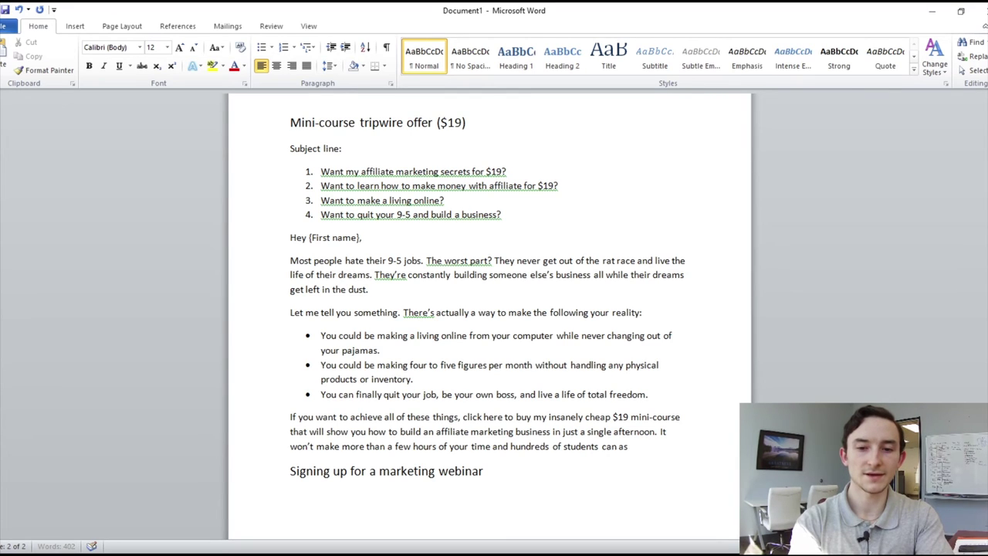
key("BackSpace")
type("ttest to its poten")
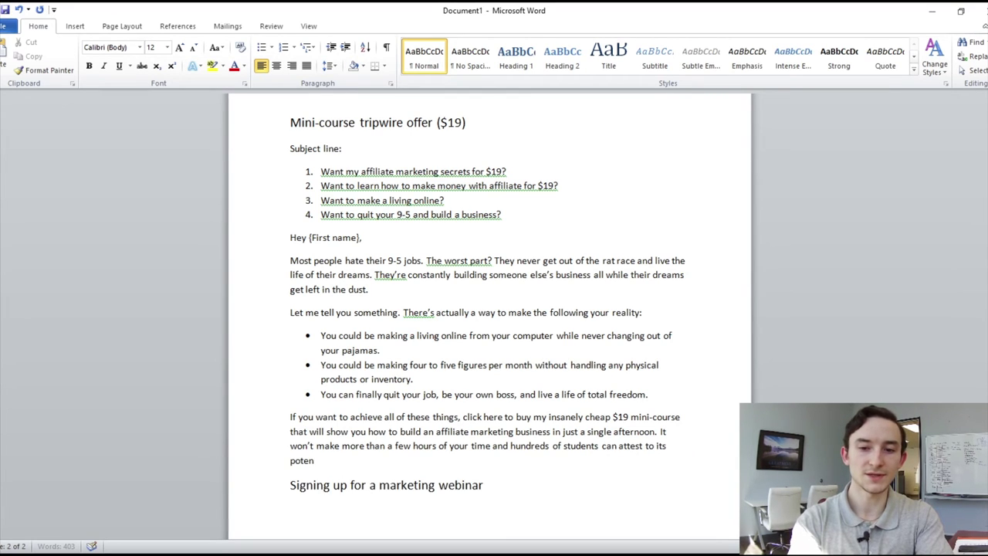
type("tial.")
Add the postscript "P.S. I've spent thousands of hours learning this sytem and you will learn how to do it in an afternoon."
key("Return")
type("P.S.")
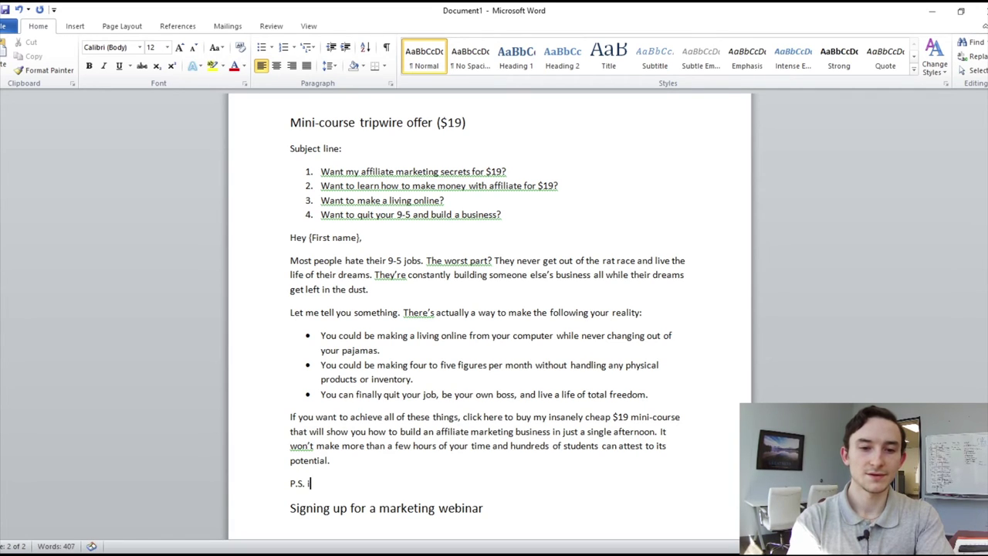
type(" I've spent thous")
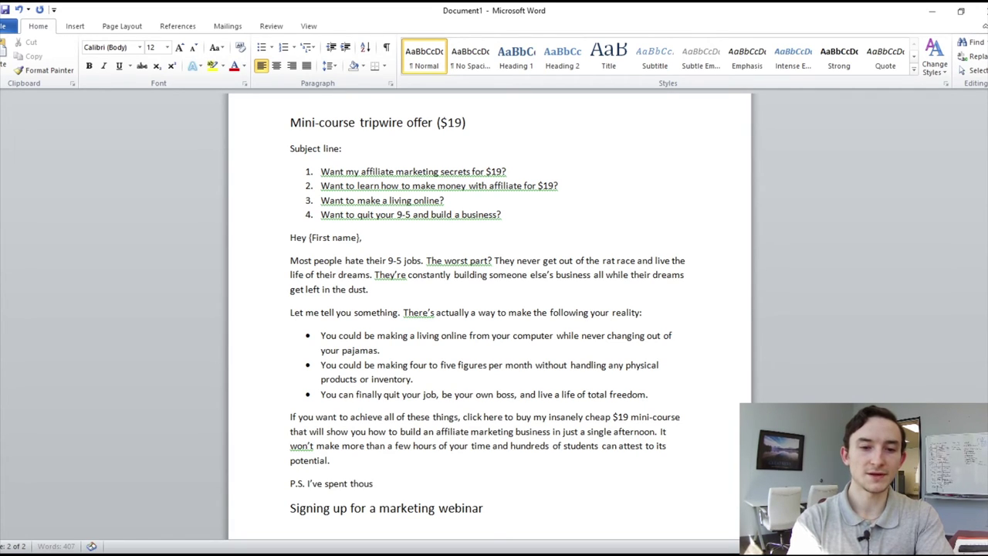
type("ands of hours learning this sytem and you will l")
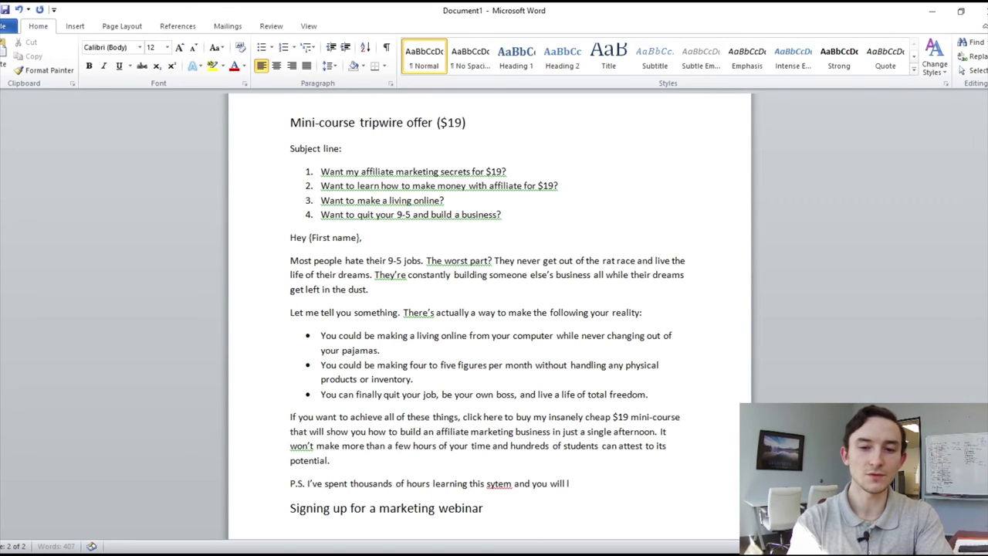
type("earn how to do it")
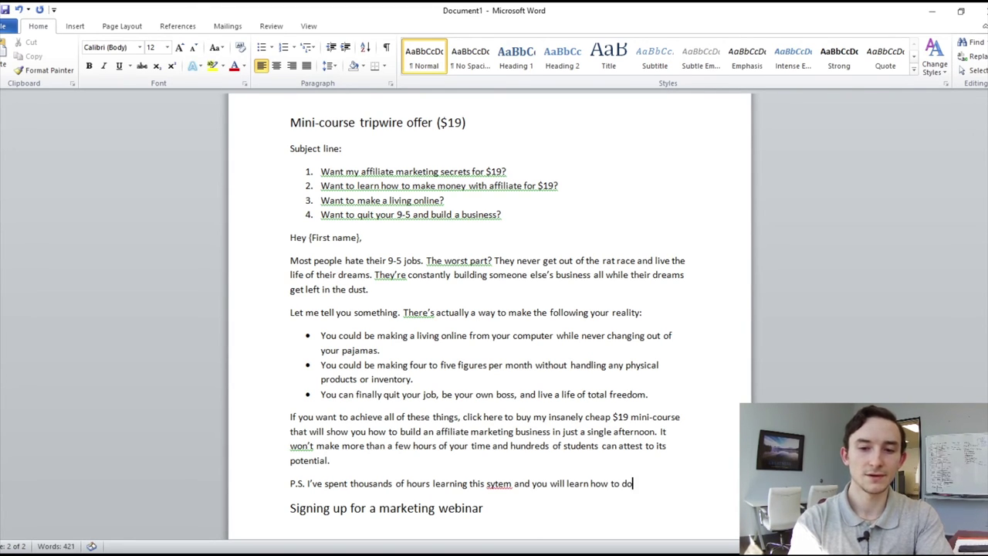
type(" in a")
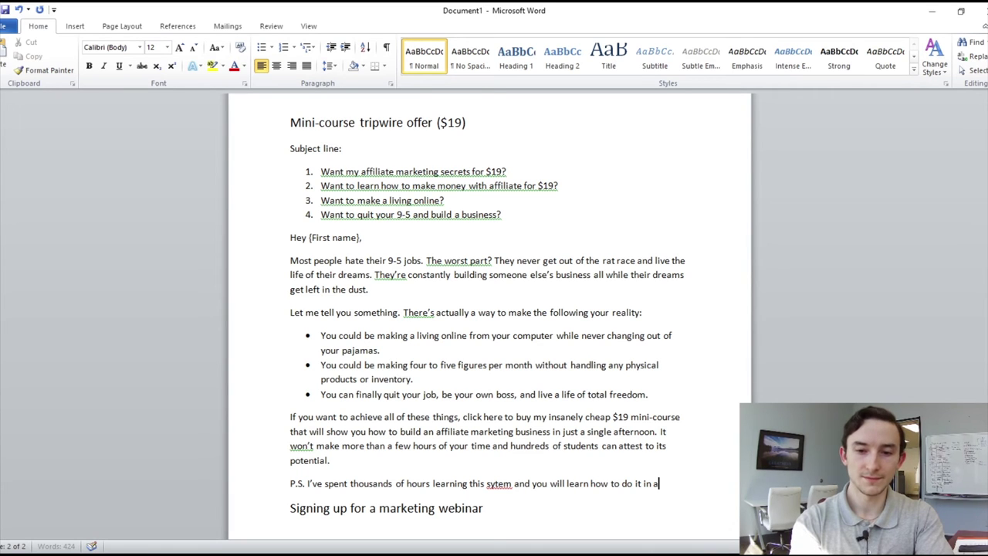
type("n afternoon.")
Close the mini-course email with the sign-off "Cheers," and the sender's first name on the line below
key("Return")
key("Return")
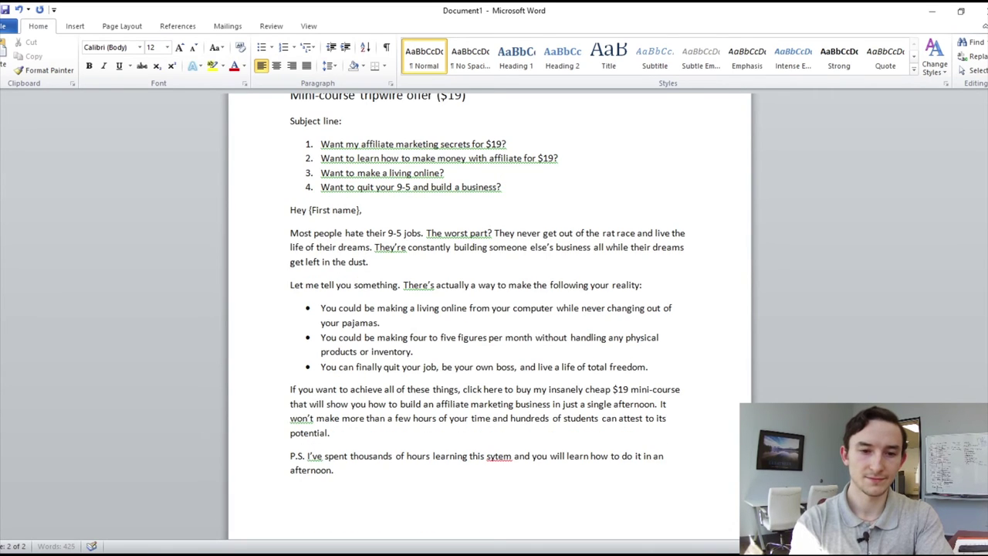
type("Ch")
key("BackSpace")
key("BackSpace")
key("BackSpace")
type("Cheers,")
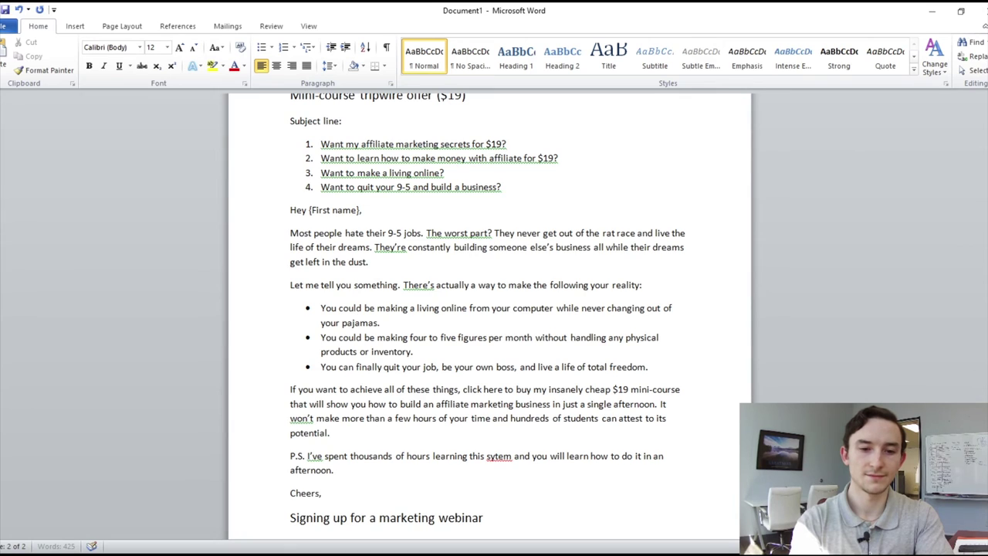
key("Return")
key("Return")
type("Carmine")
key("Home")
key("BackSpace")
Correct the misspelled word "sytem" in the postscript to "system"
left_click(322, 470)
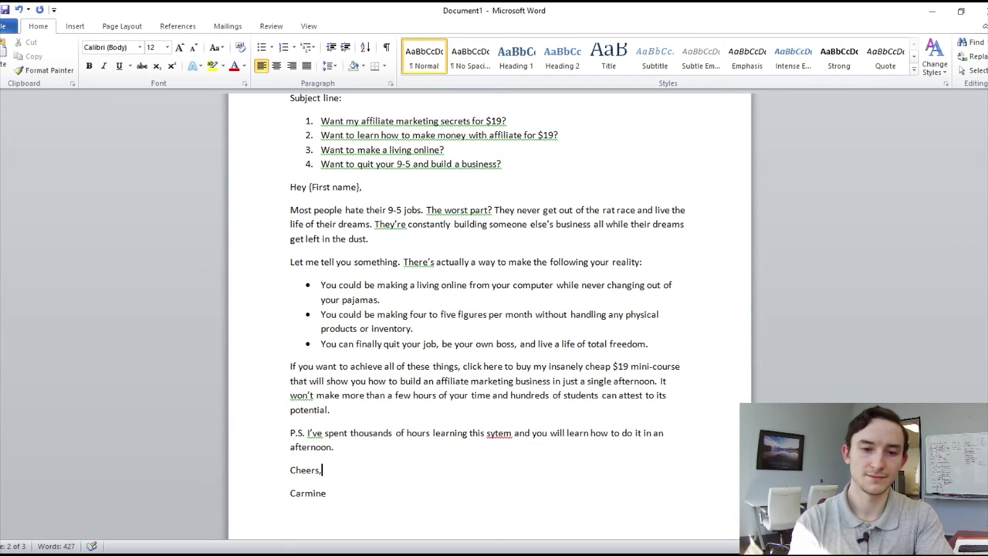
double_click(499, 433)
type("system")
Review the finished mini-course tripwire email against the copywriting formula at the start of the document
scroll(479, 396, "up", 1)
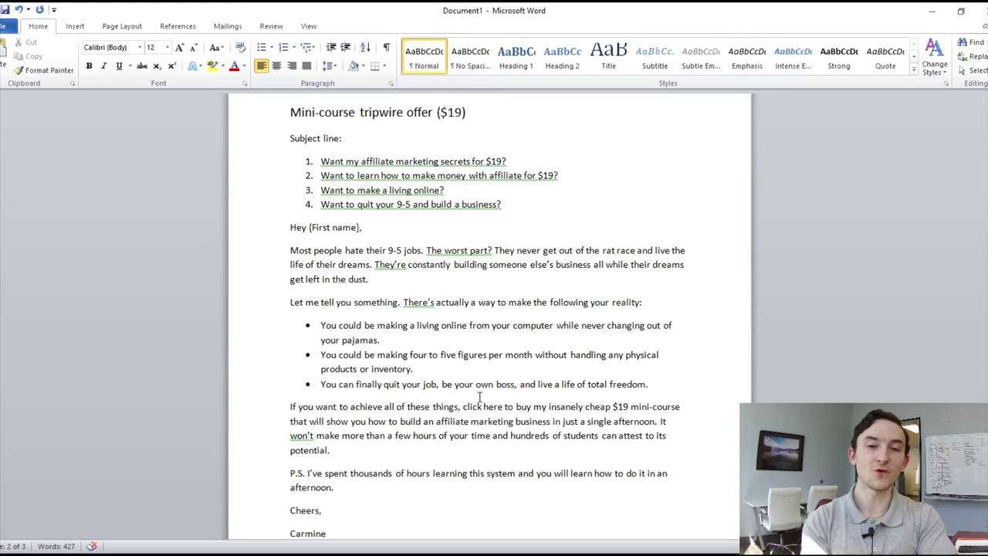
scroll(479, 345, "down", 1)
scroll(480, 345, "up", 1)
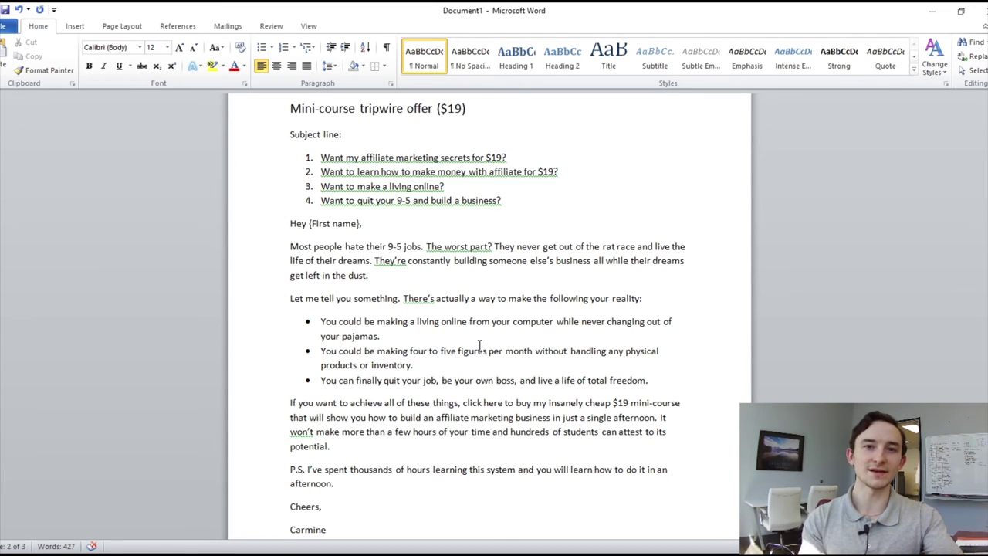
scroll(576, 252, "up", 15)
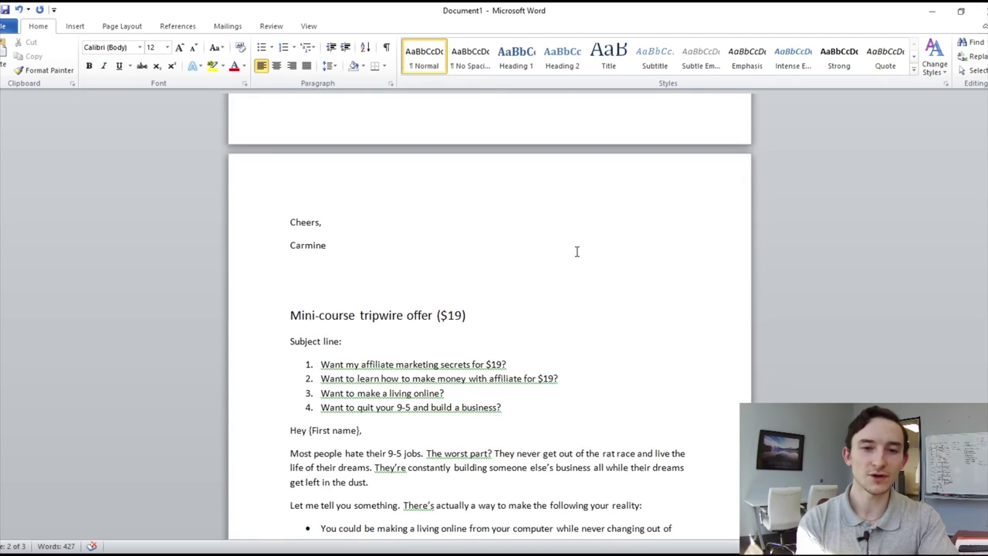
scroll(576, 251, "up", 1)
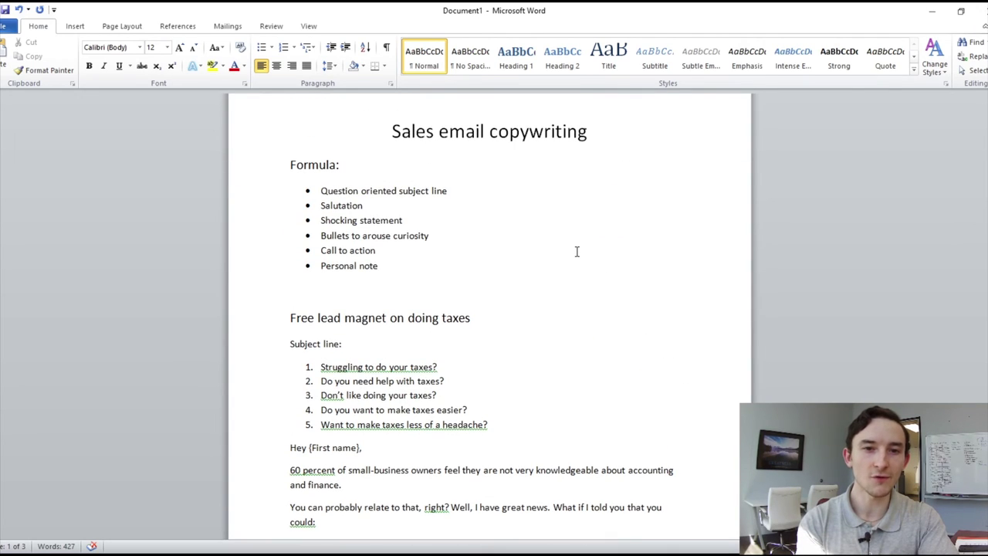
scroll(576, 252, "down", 15)
scroll(577, 252, "down", 8)
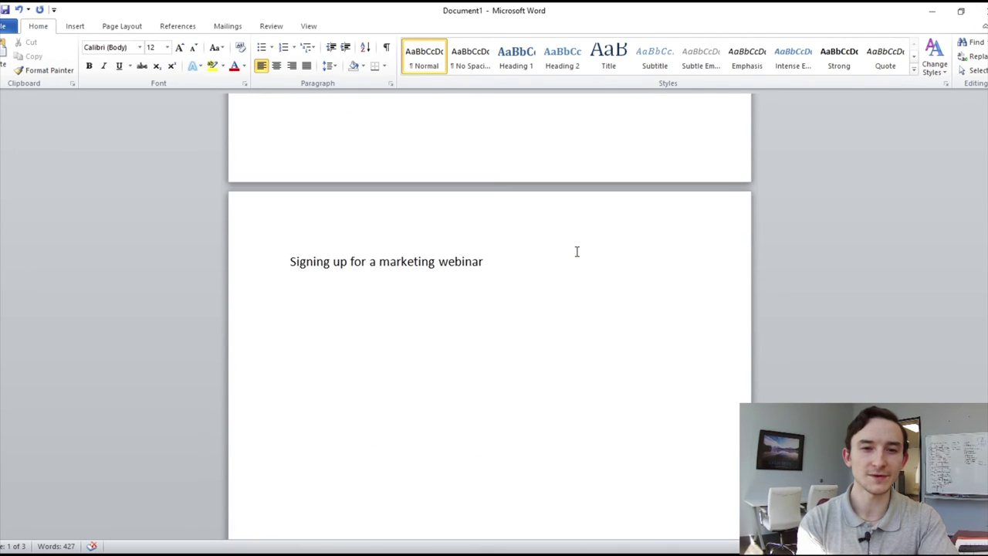
scroll(577, 252, "up", 6)
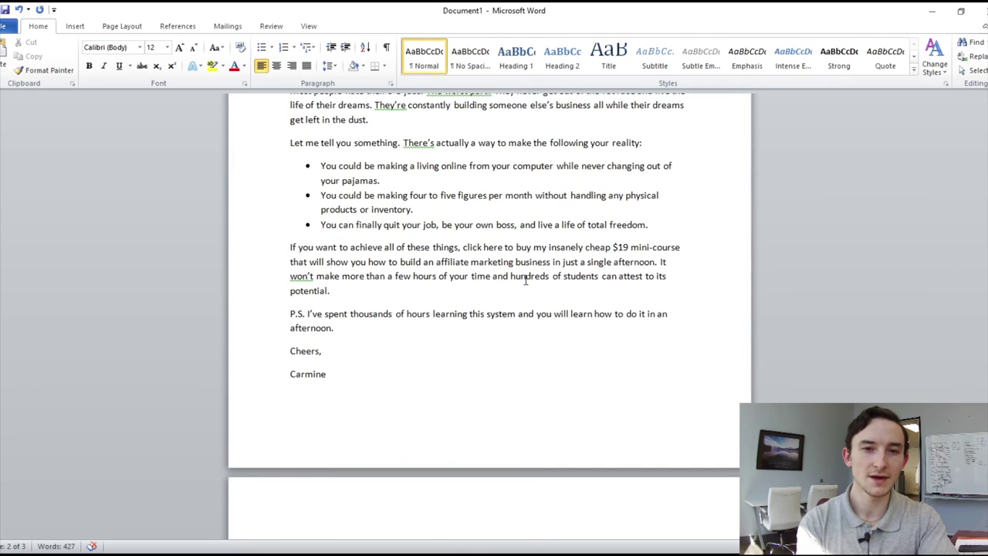
scroll(520, 315, "up", 5)
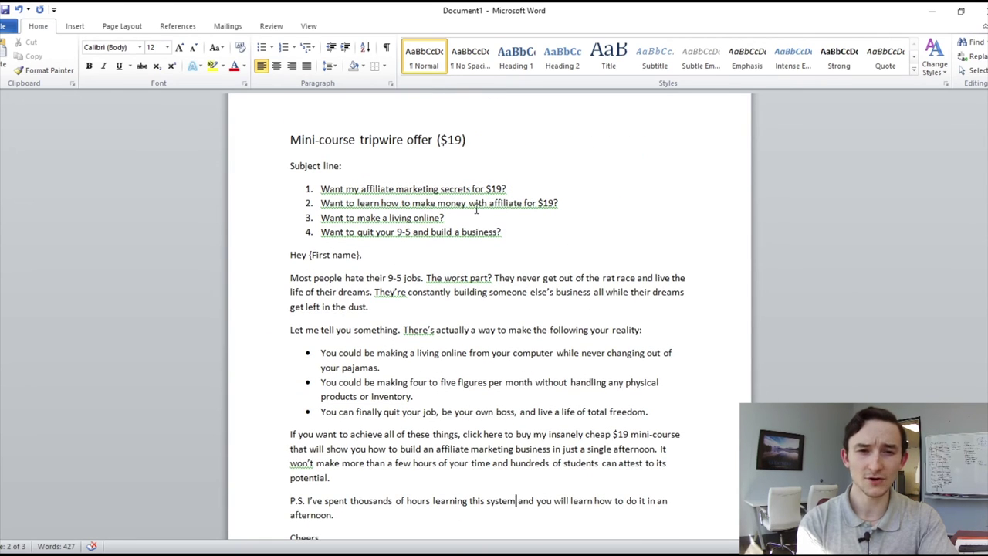
scroll(516, 500, "down", 1)
scroll(370, 215, "down", 1)
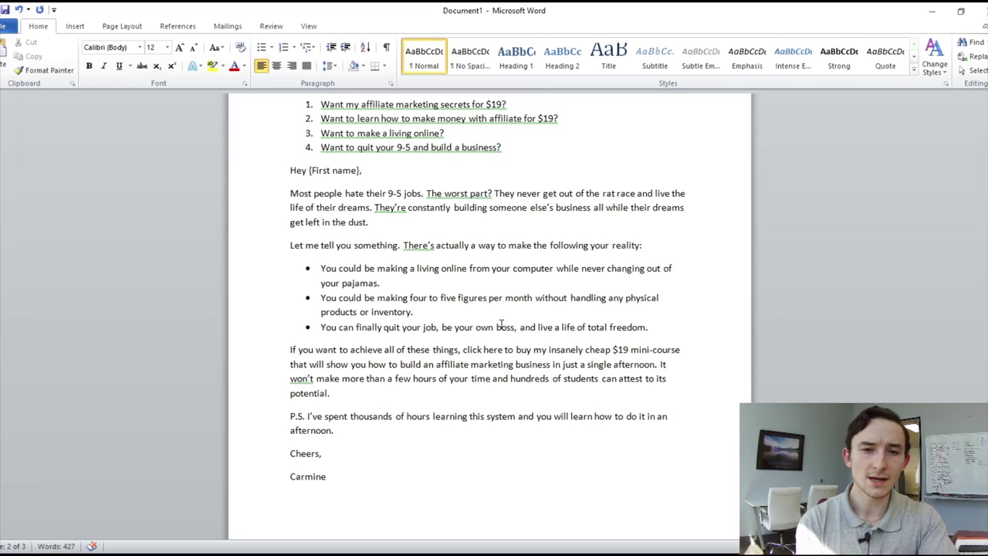
scroll(489, 238, "down", 2)
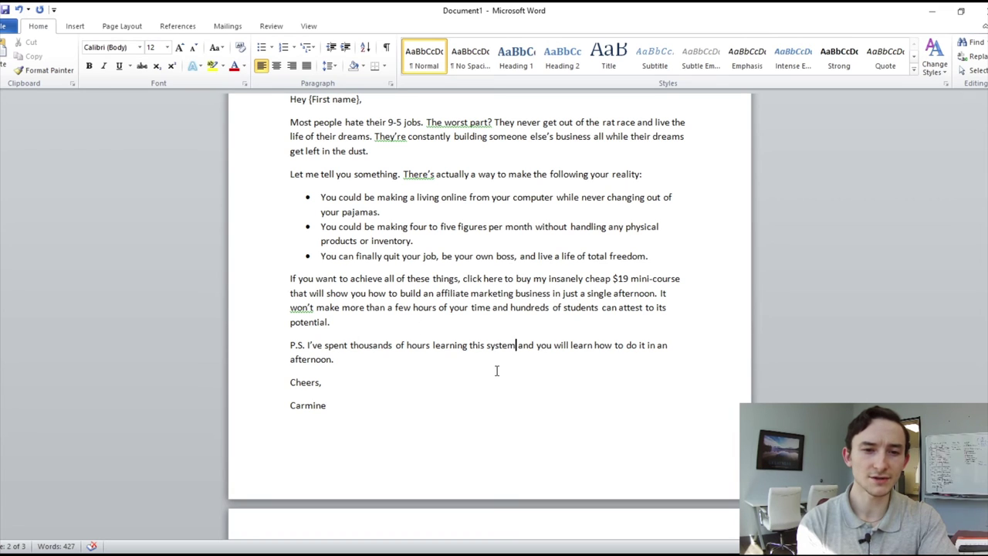
Add the label "Subject lines:" in font size 12 below the "Signing up for a marketing webinar" heading
scroll(497, 370, "down", 8)
left_click(381, 316)
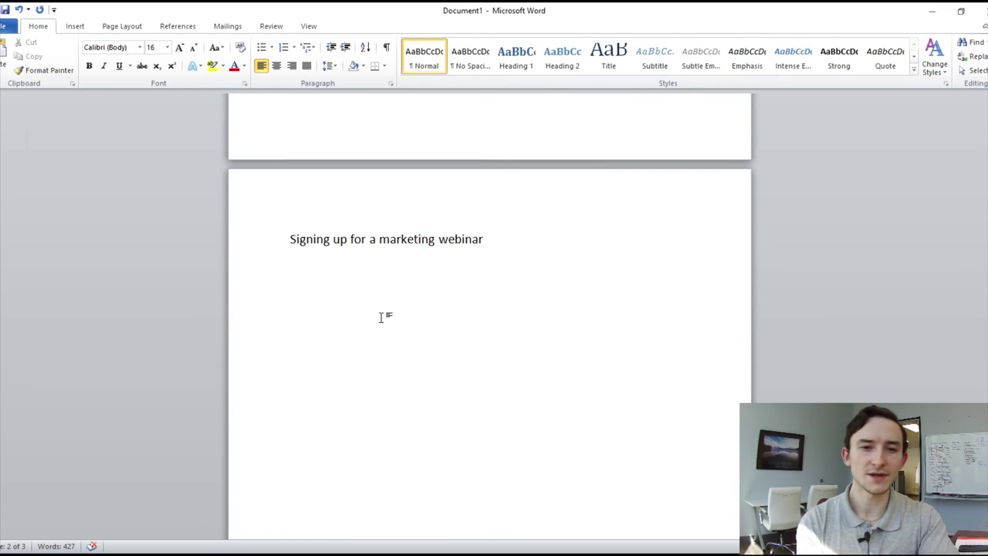
left_click(509, 242)
key("Return")
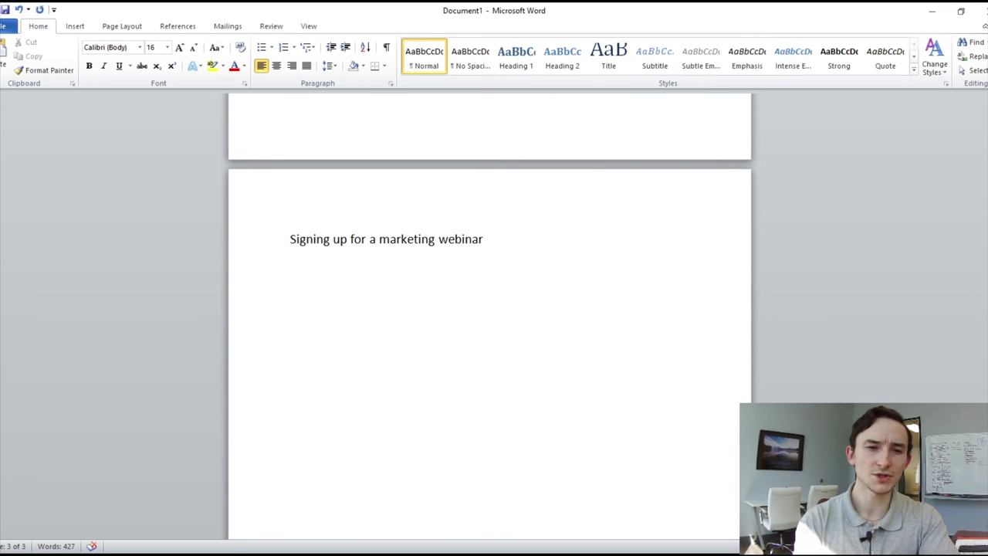
left_click(151, 47)
type("12")
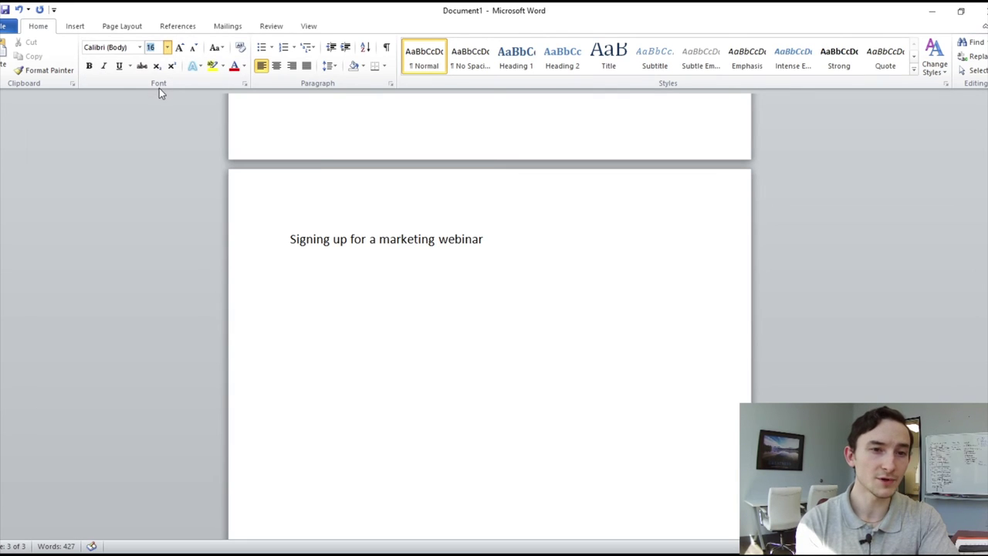
key("Return")
scroll(153, 106, "up", 1)
type("subjec")
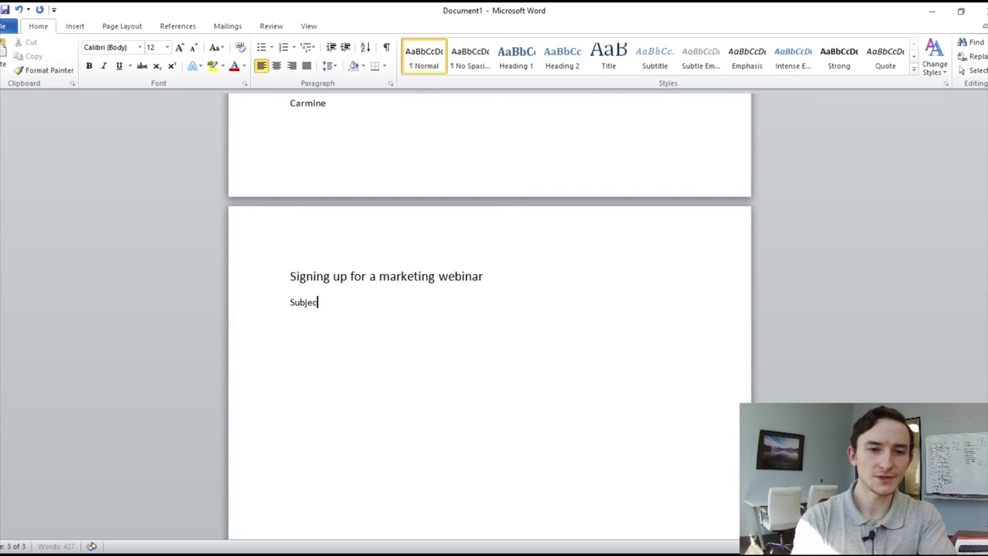
type("t lines:")
Start a numbered list below the label with "Do you want to master digital marketing?" and "Does your digital marketing skills suck?"
key("Return")
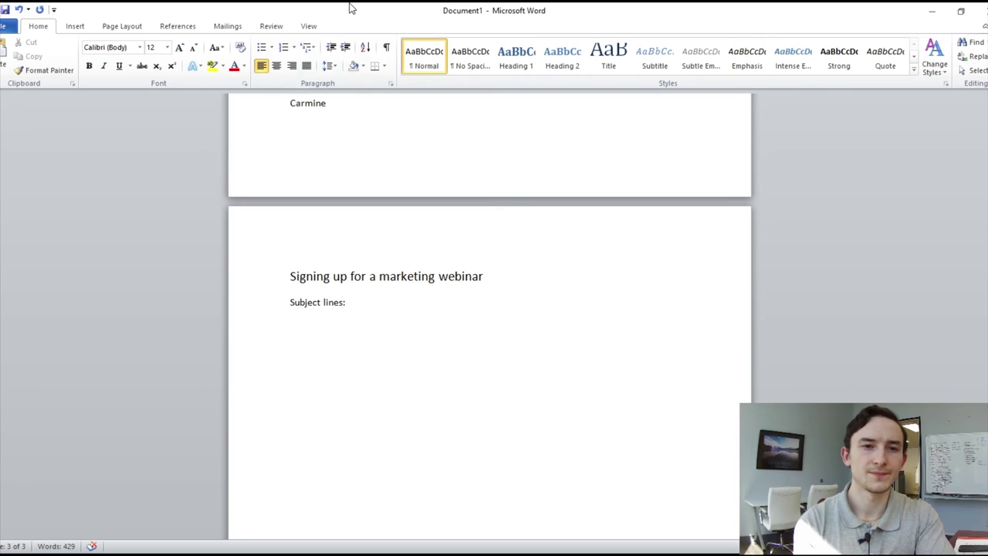
left_click(283, 47)
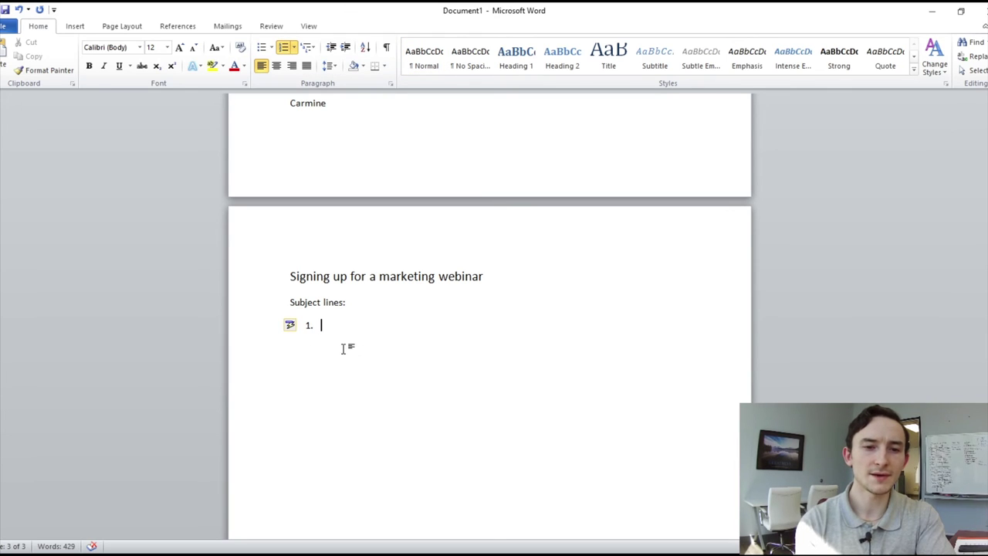
type("Do you want to master ")
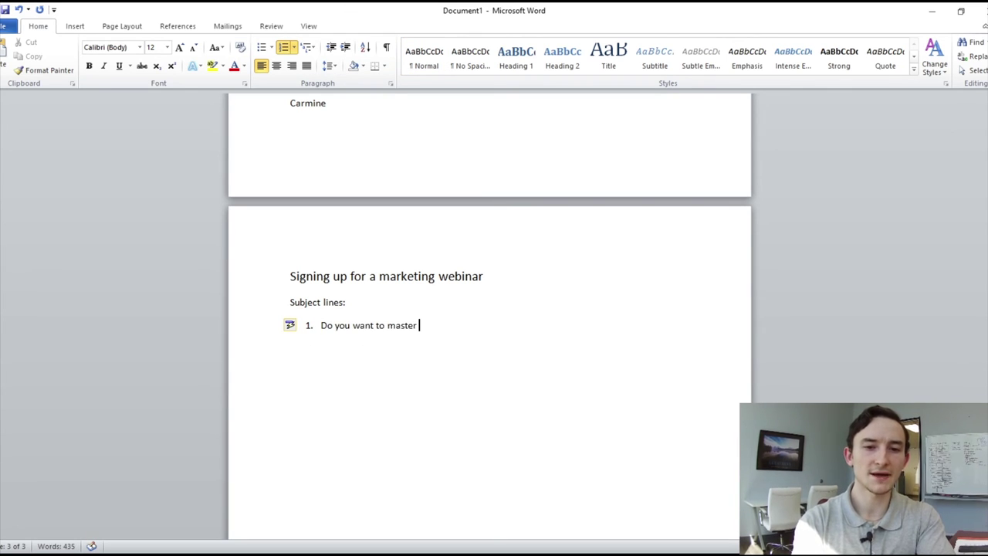
type("digital marke")
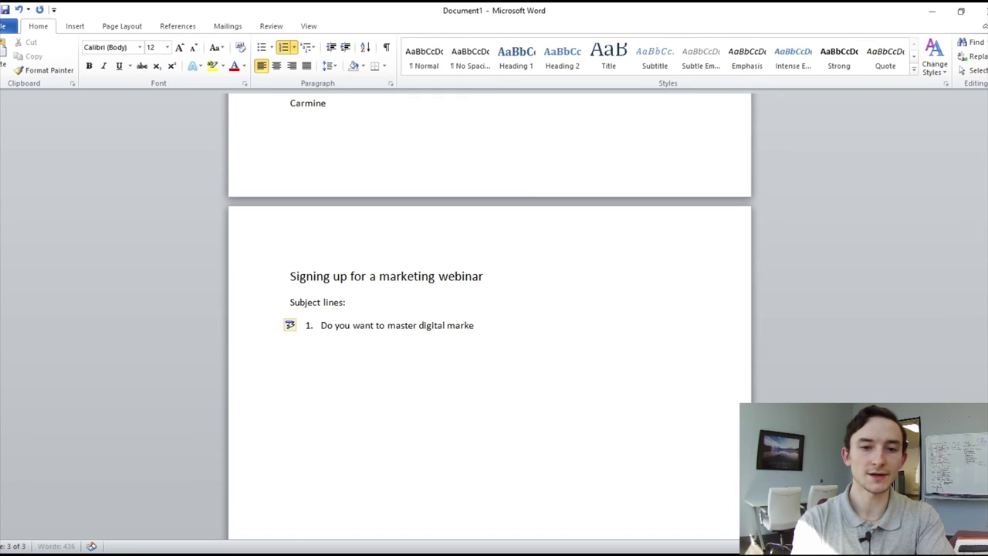
type("ting?")
key("Return")
type("Does your digiatal")
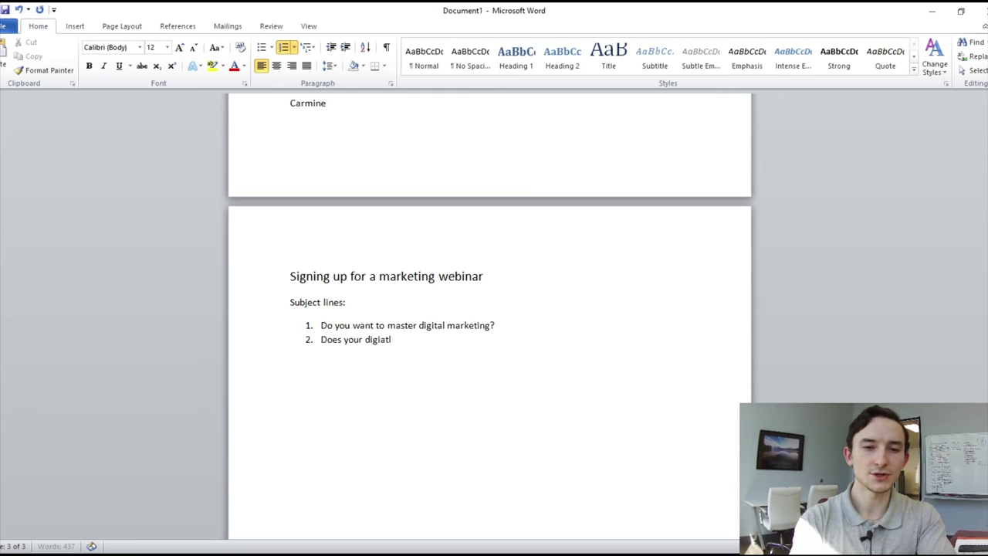
type(" marketing skil")
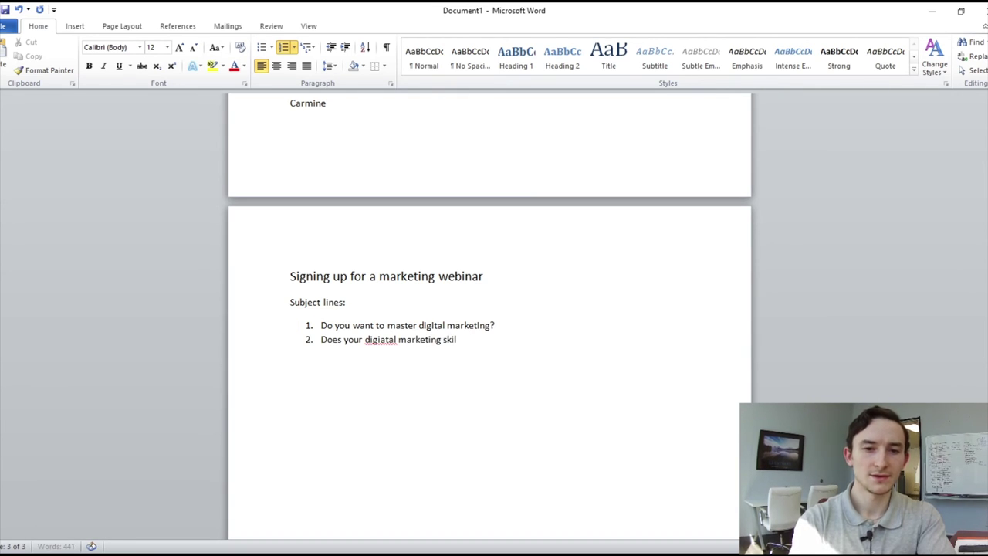
type("ls suck?")
Add "Want to learn digital marketing?" and "Want to get better at digital marketing?" as the third and fourth subject lines
key("Return")
type("Want to learn")
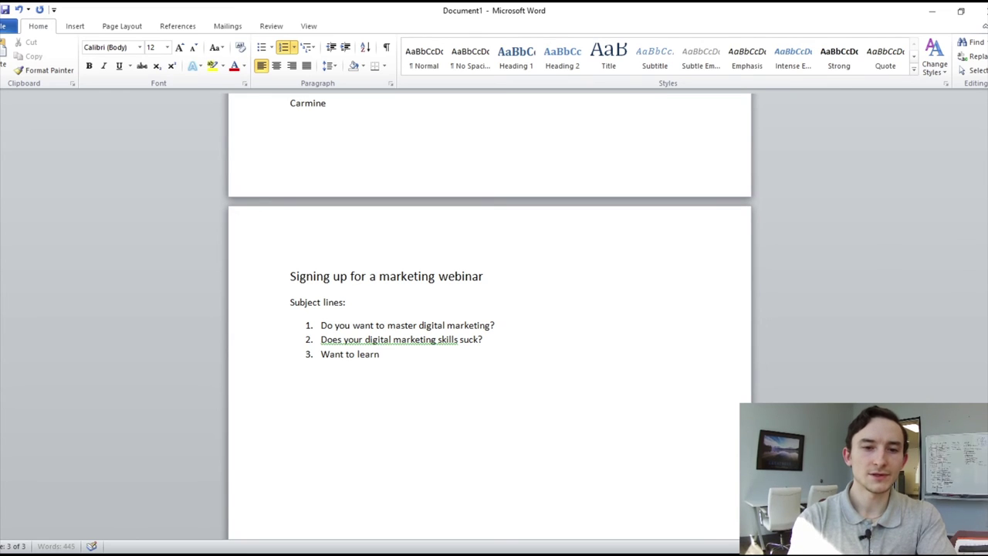
type(" digital marketing?")
key("Return")
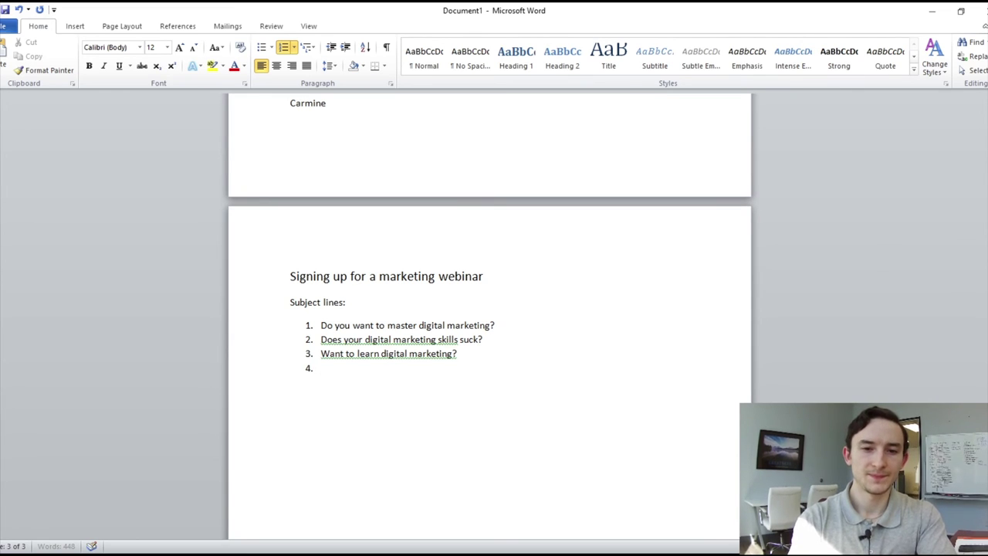
type("Want to get better at")
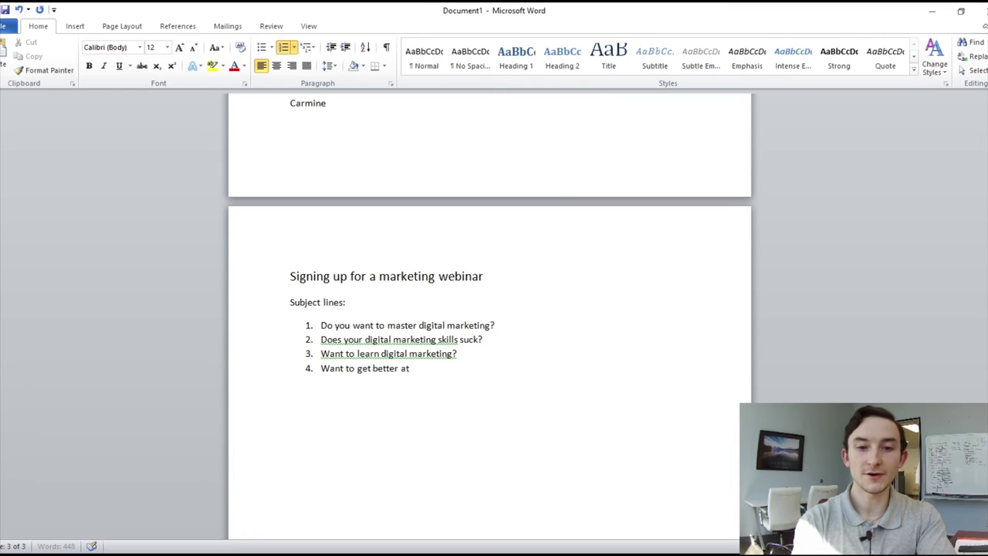
type(" digital marketing?")
Add "Want to learn from the best digital marketers?" as the fifth subject line
key("Return")
type("Want")
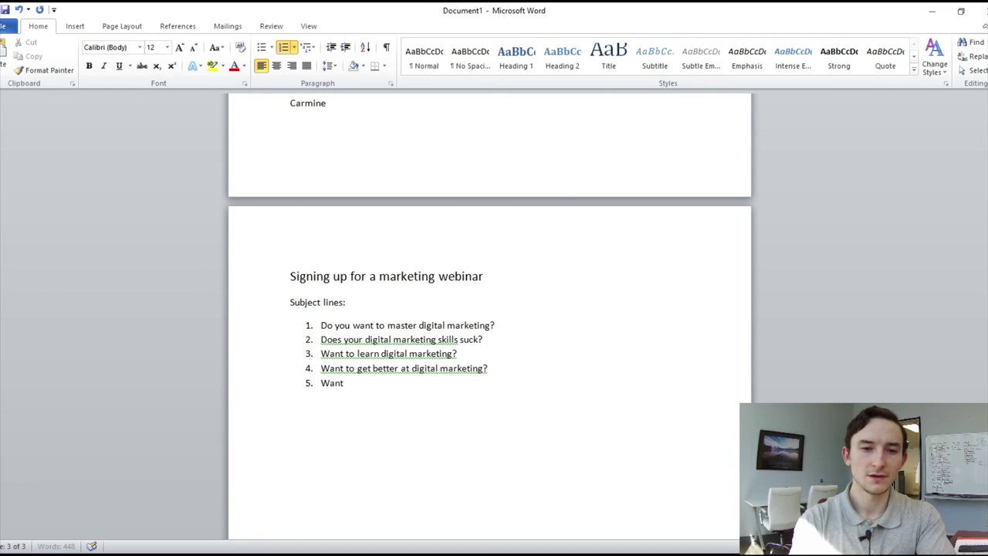
type(" to learn from the best ")
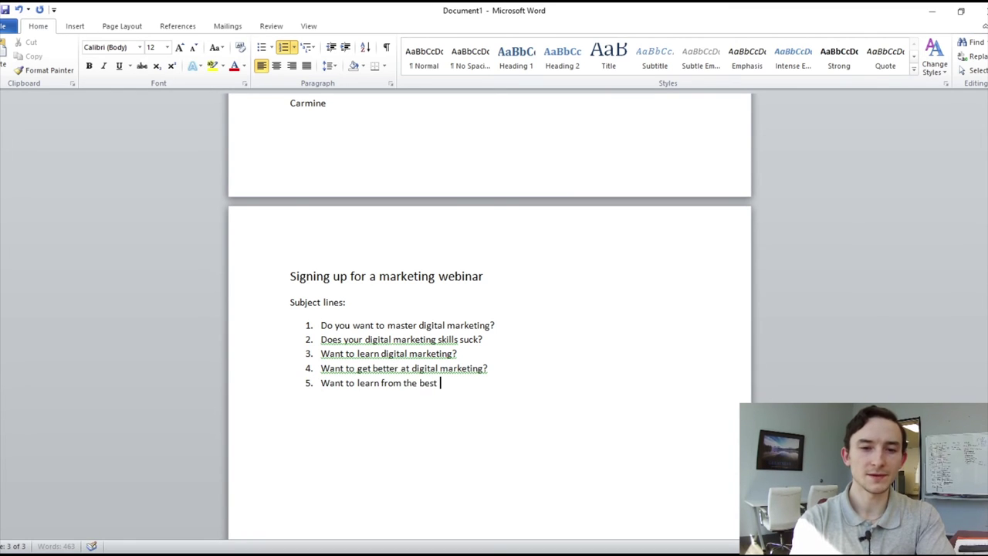
type("digital marketers?")
End the numbered list and write the salutation "Hey {First name}," below it
key("Return")
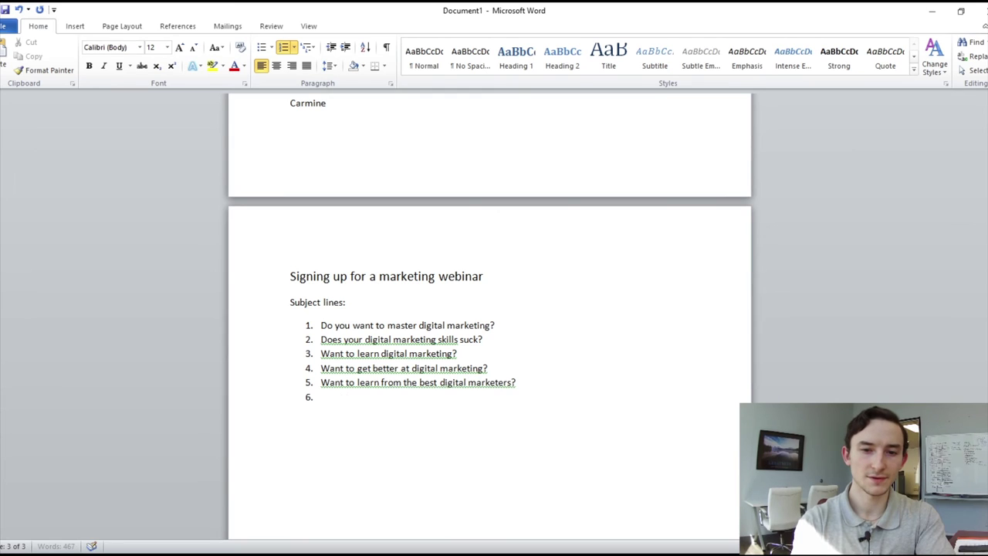
key("Return")
type("Hey")
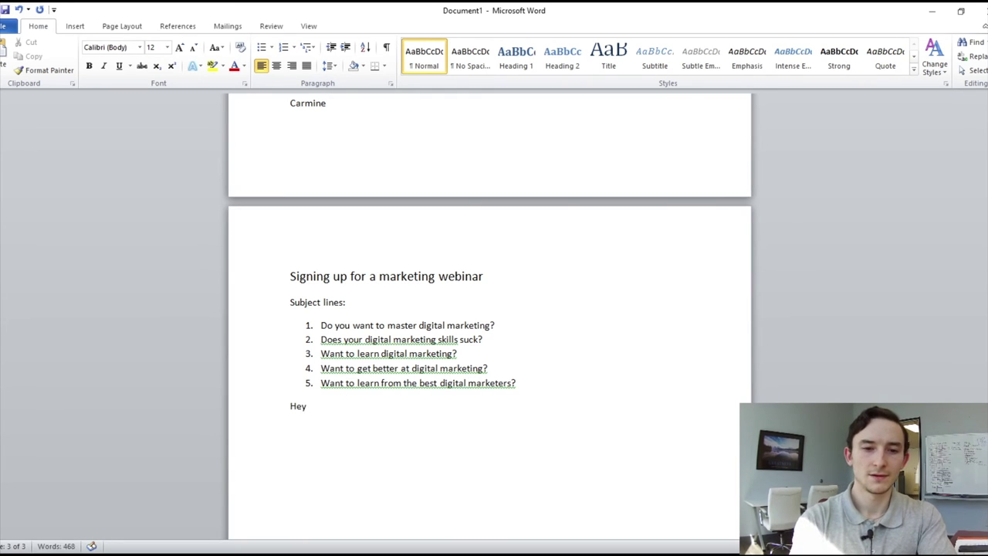
type(" {First name},")
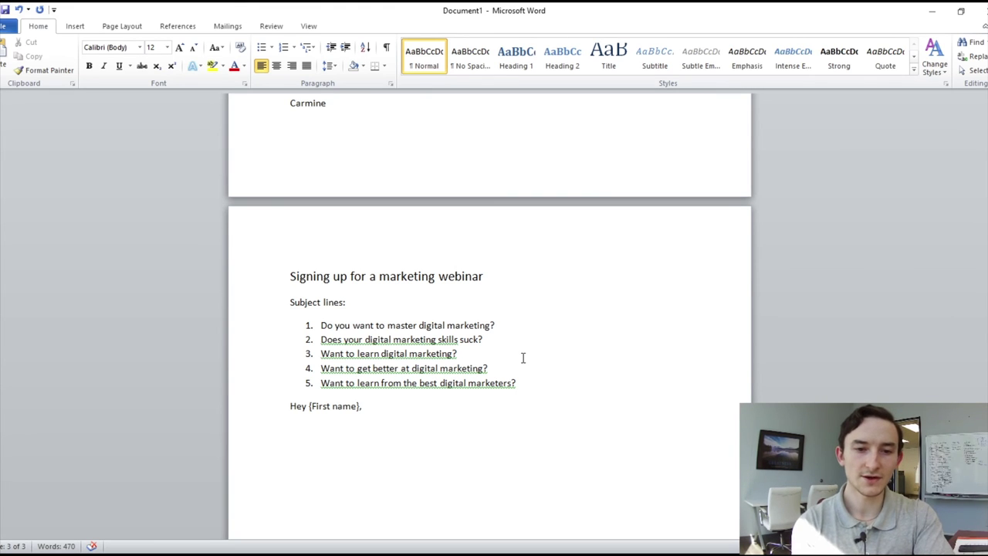
Open the email body below the salutation with "If you don't know digital marketing, competitors will get ahead."
scroll(523, 357, "up", 9)
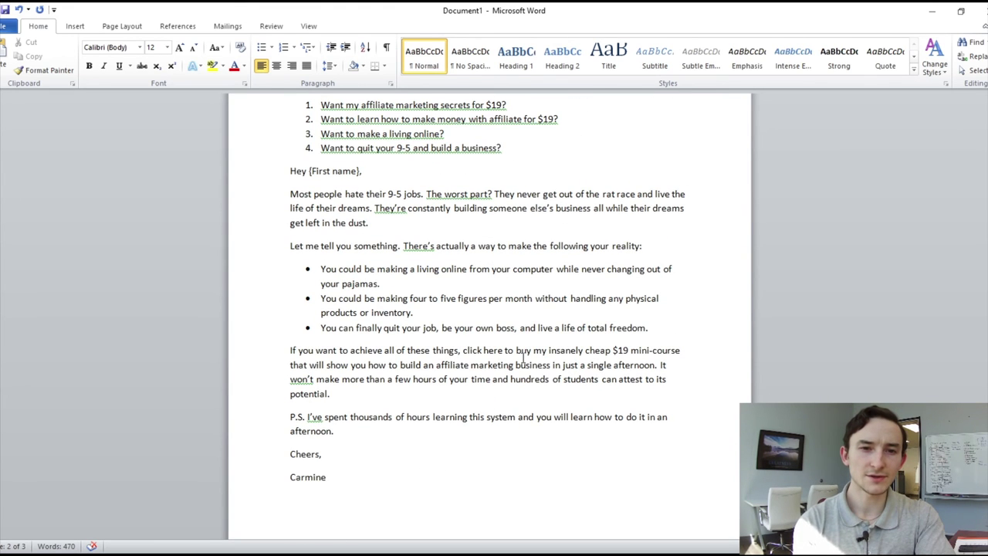
scroll(523, 358, "down", 10)
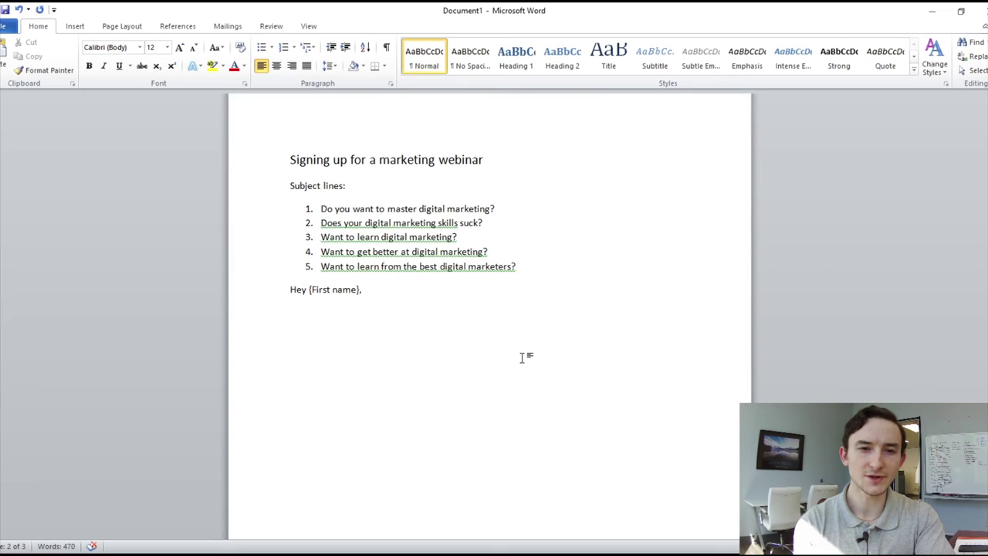
scroll(523, 357, "up", 1)
left_click(433, 337)
scroll(434, 336, "up", 1)
type("If you don't")
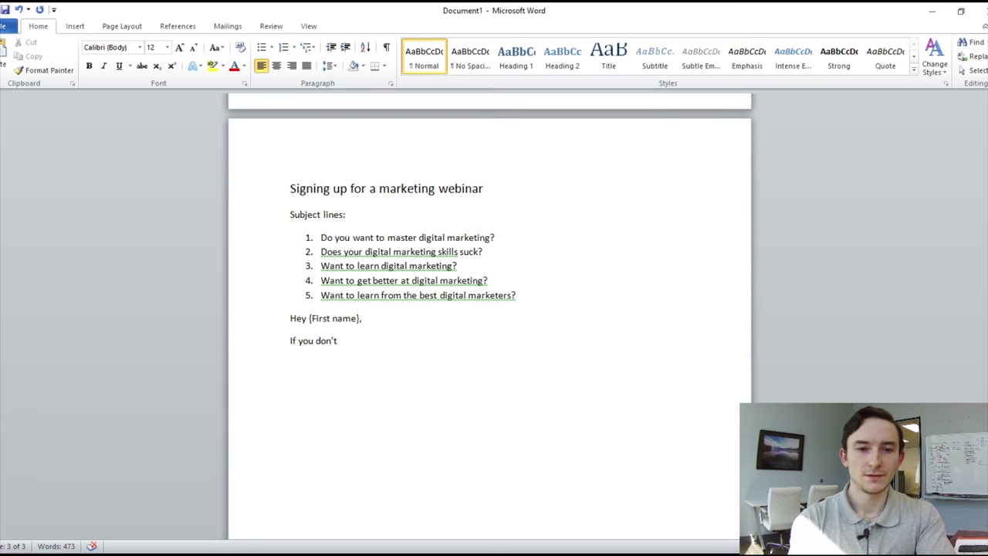
type(" know digital marketing, c")
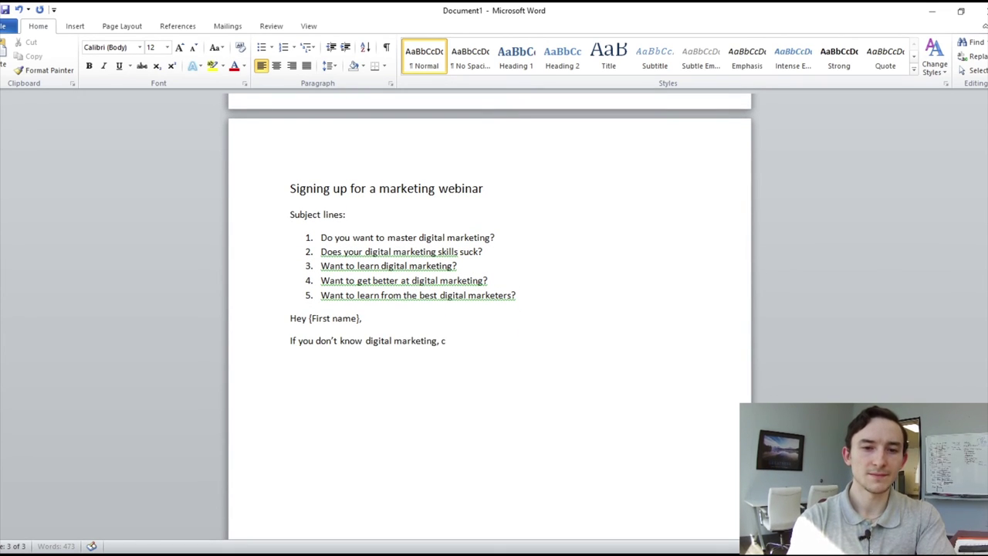
type("ompetitors will get ahead")
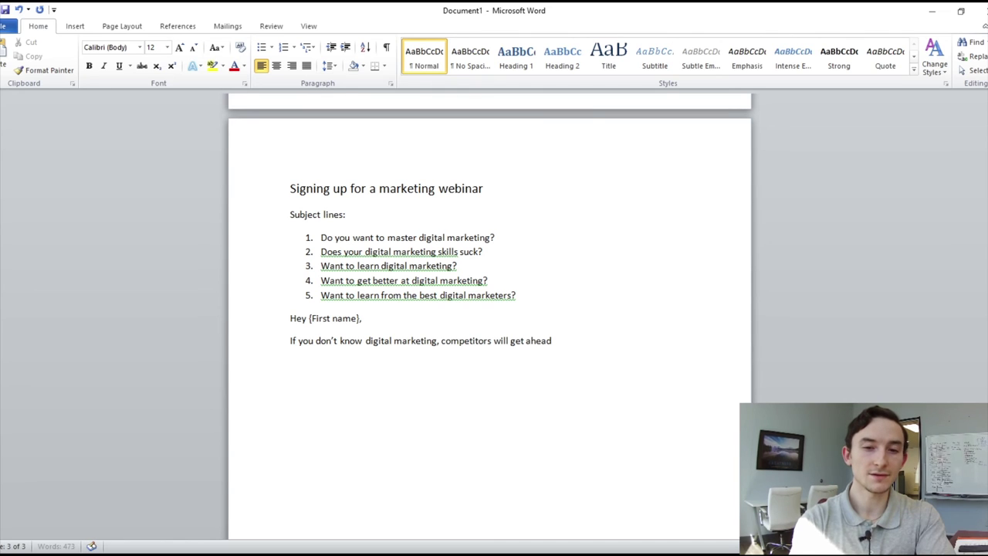
type(".")
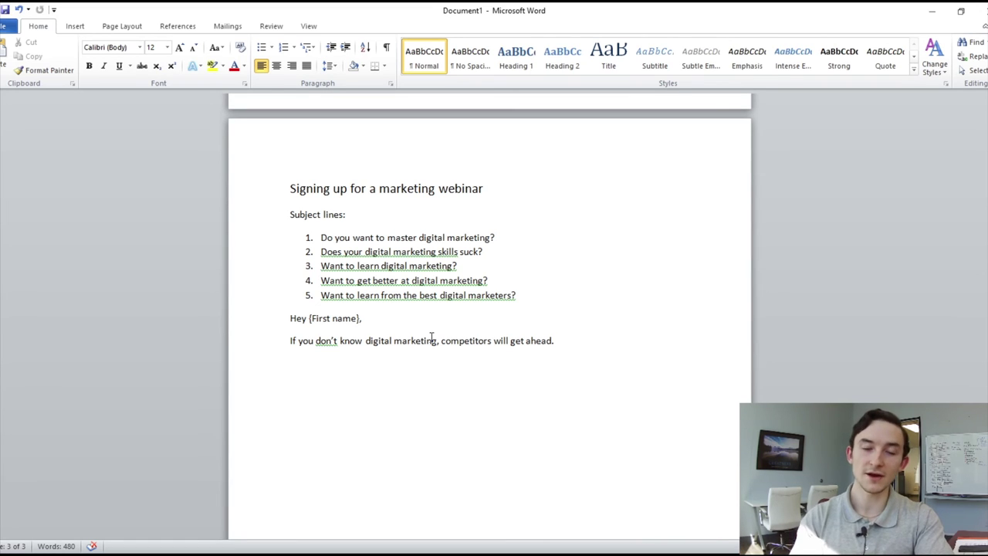
Continue the paragraph with "You will lose out on customers, revenue opportunities, and growth. You'll get easily left behind in your market."
scroll(638, 305, "up", 1)
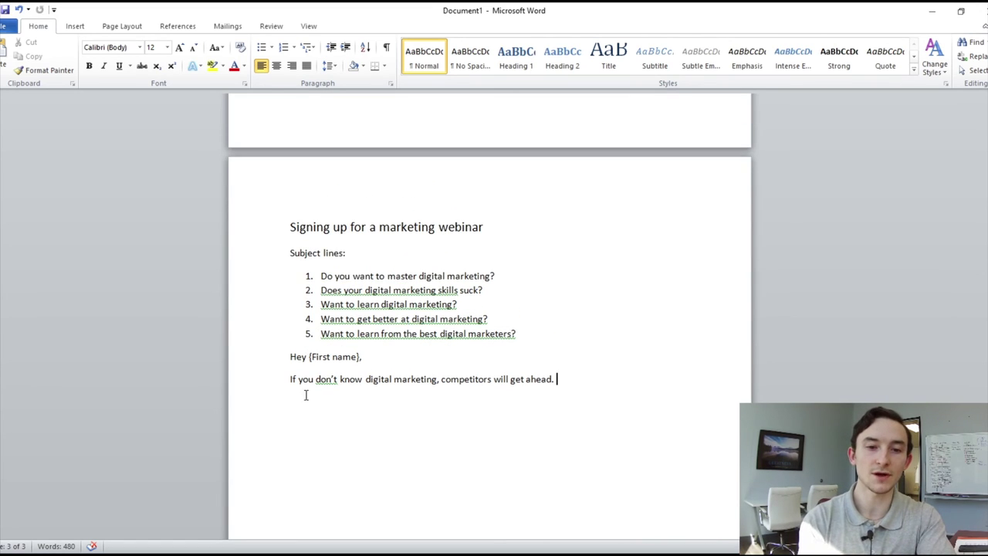
scroll(584, 376, "down", 1)
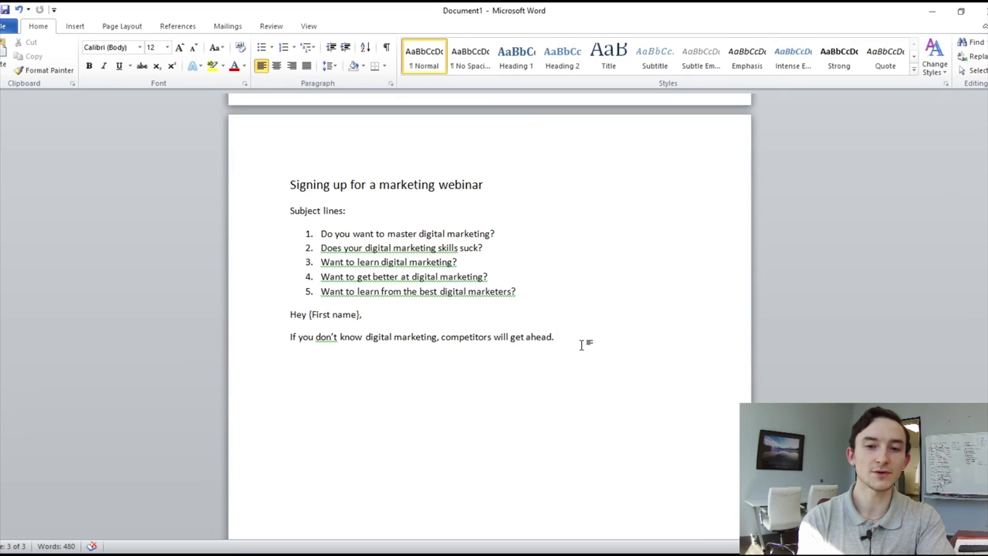
type("You wil ")
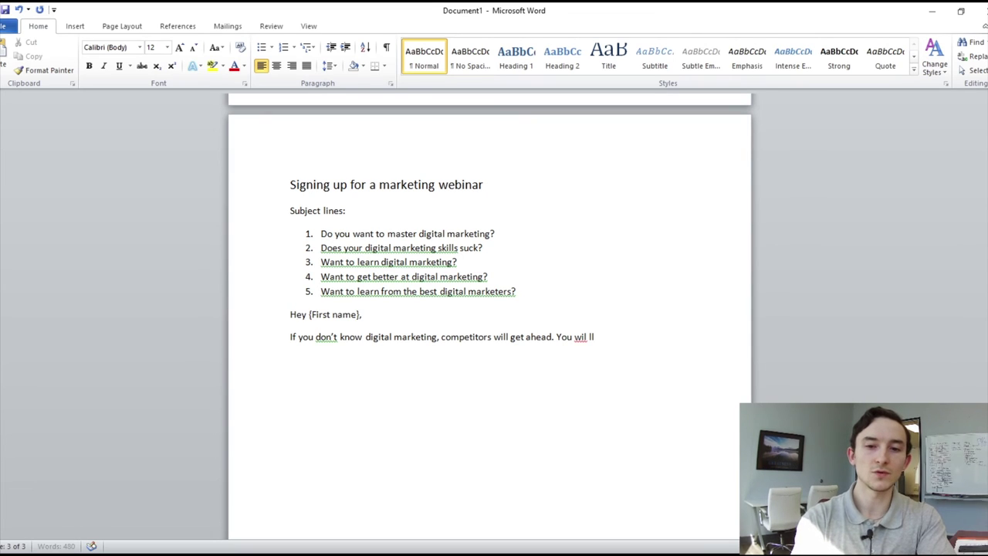
type(" los")
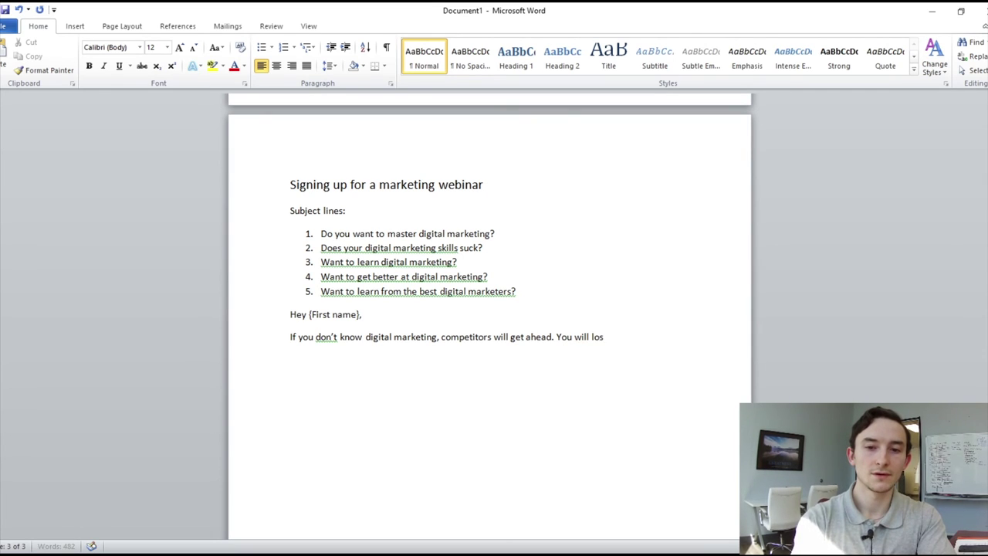
type("e out on customers, revenue")
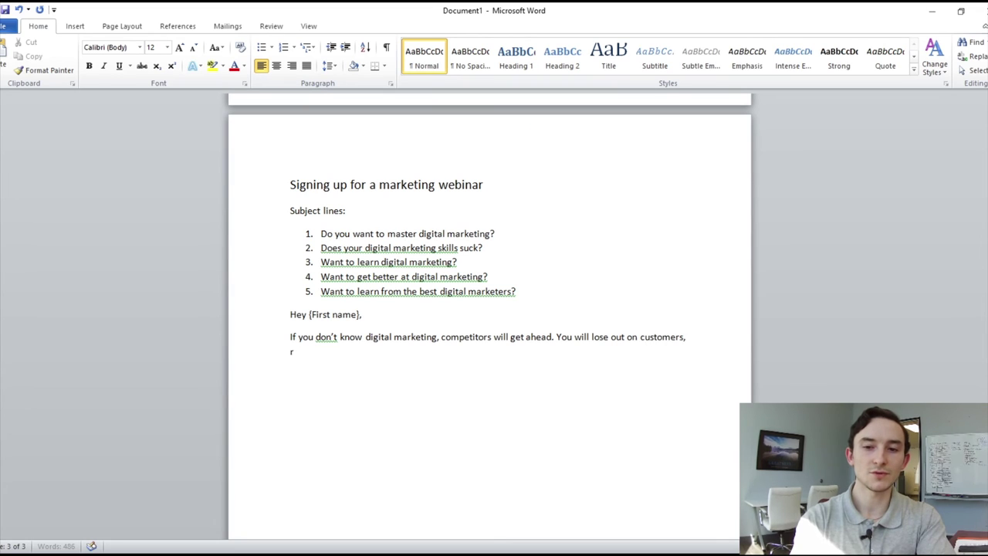
type(" opportunities,")
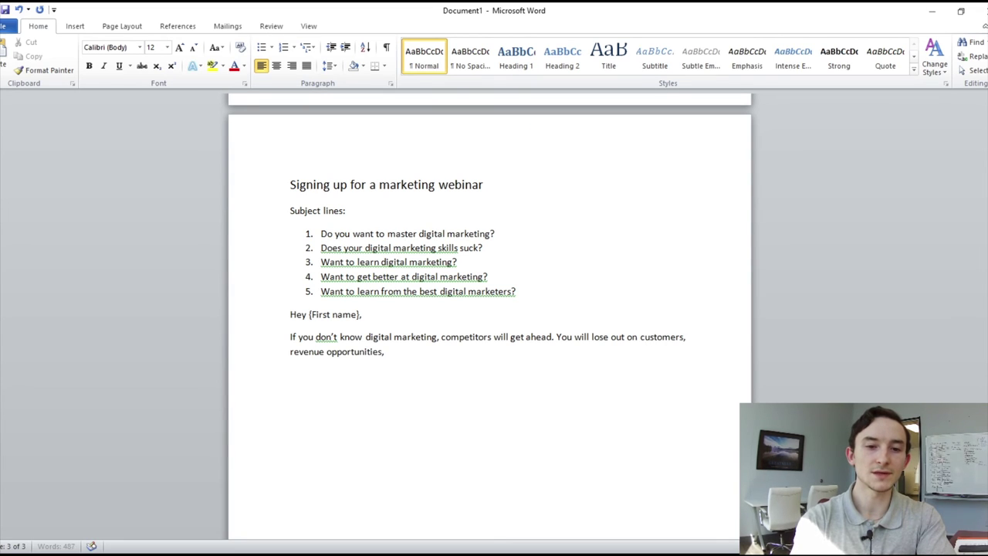
type(" and growth. You'")
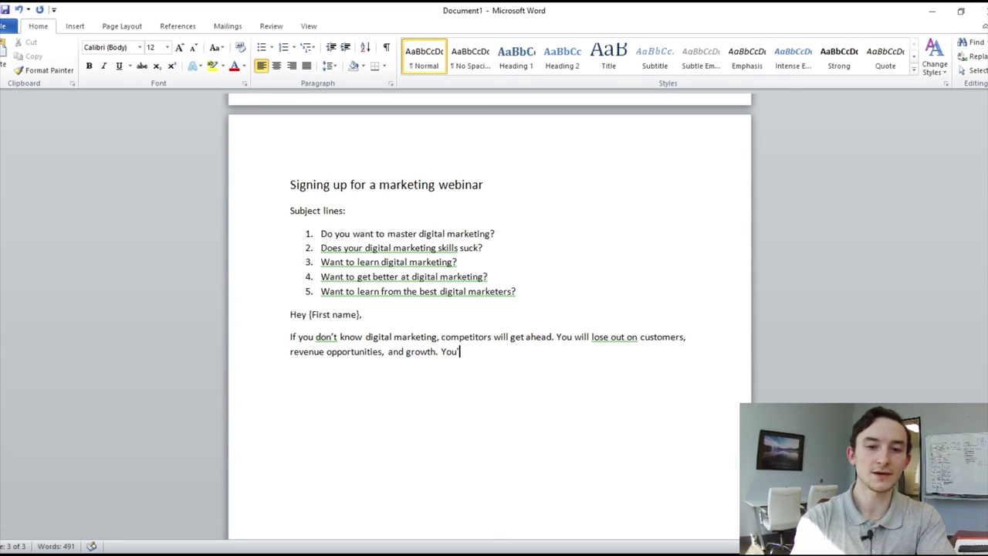
type("ll get easily left")
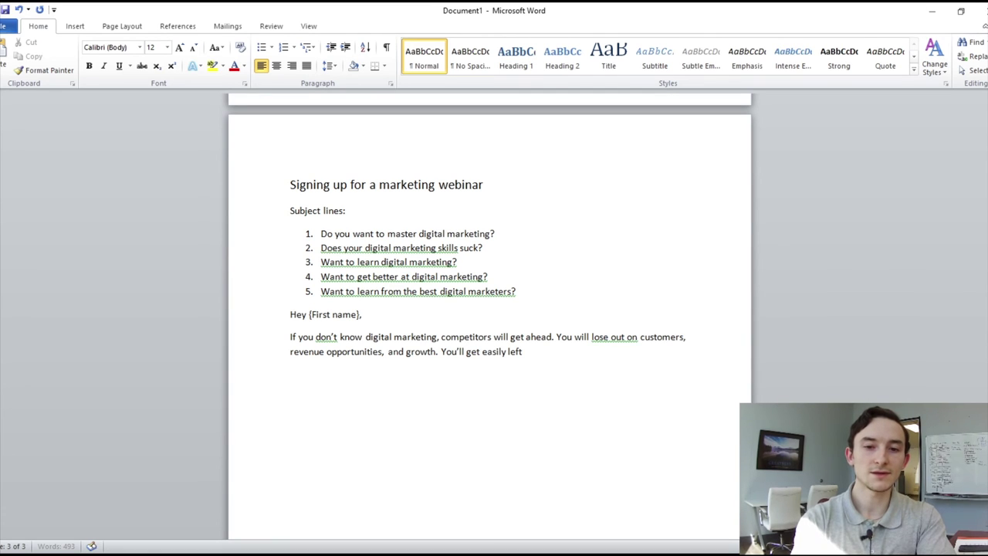
type(" behind in your market.")
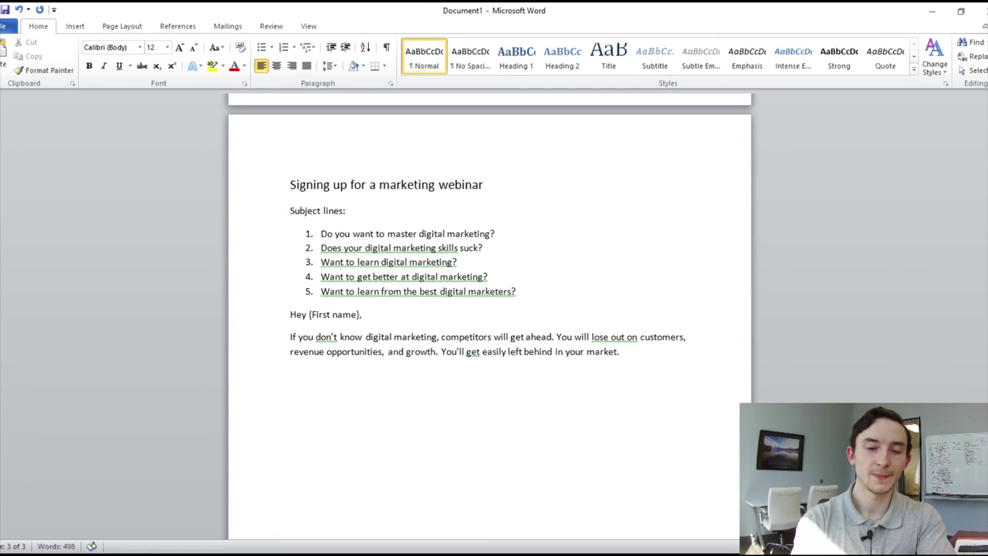
Start a new paragraph with "That is of course, unless you sign up for our new digital marketing webinar that will take place on March 30th, 2021."
key("Return")
type("That is ")
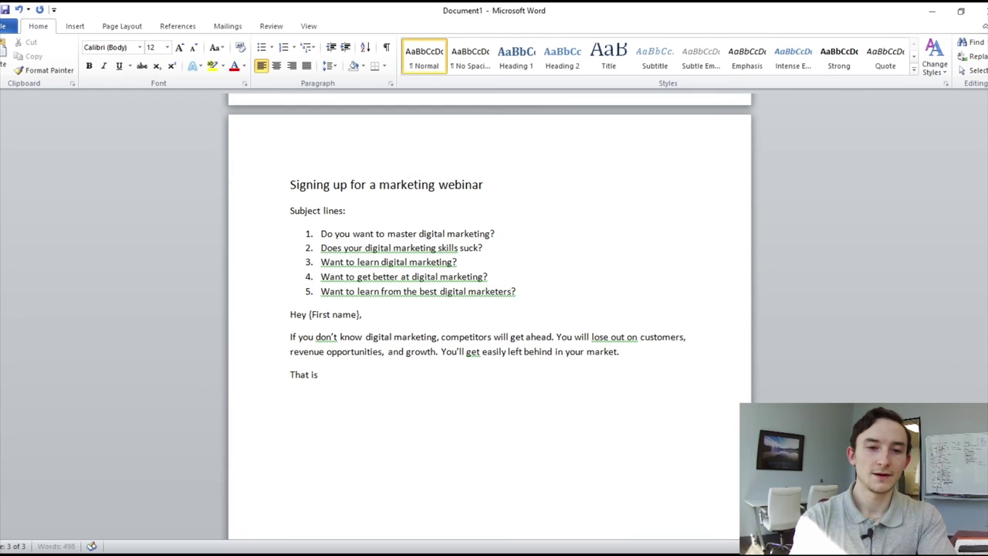
type("of course, unless")
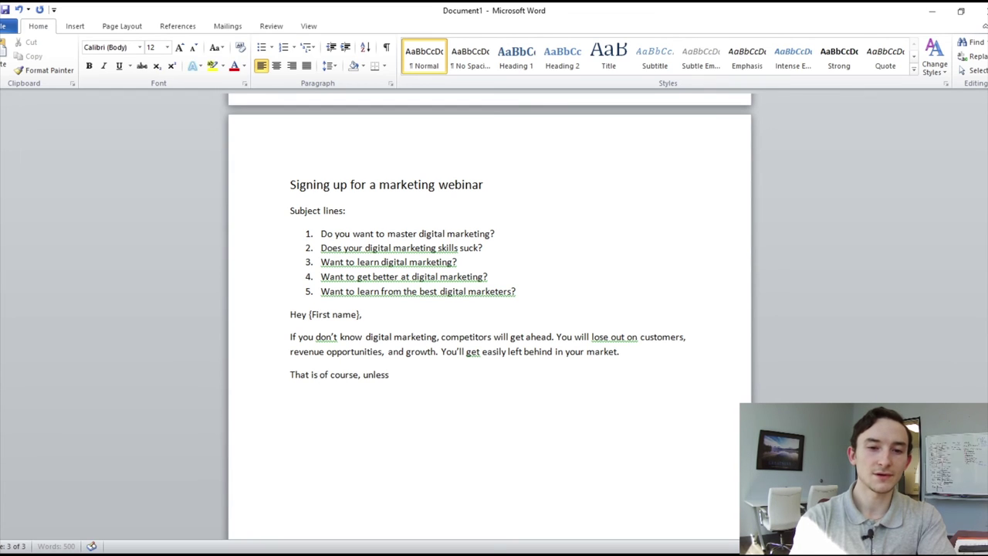
type(" you ")
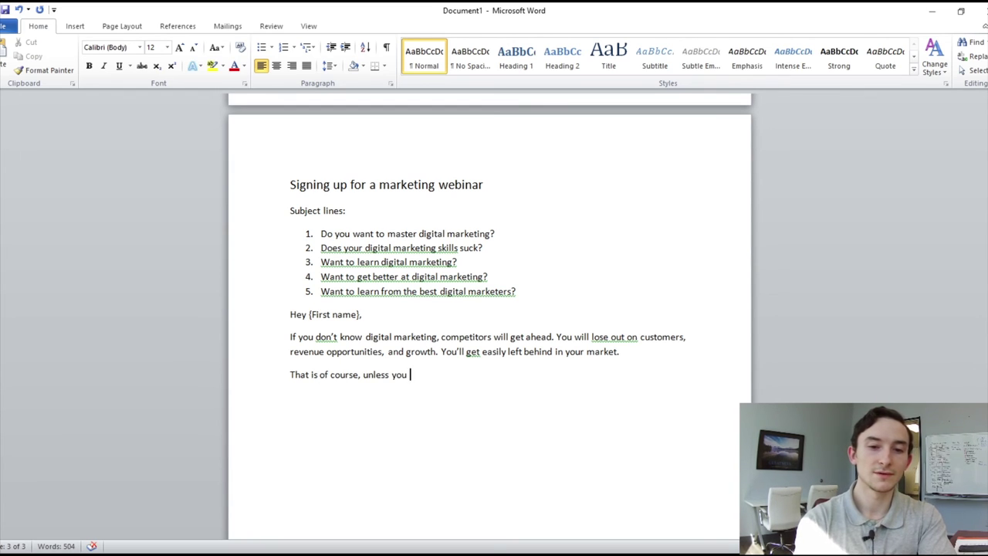
type("sign up for our news i")
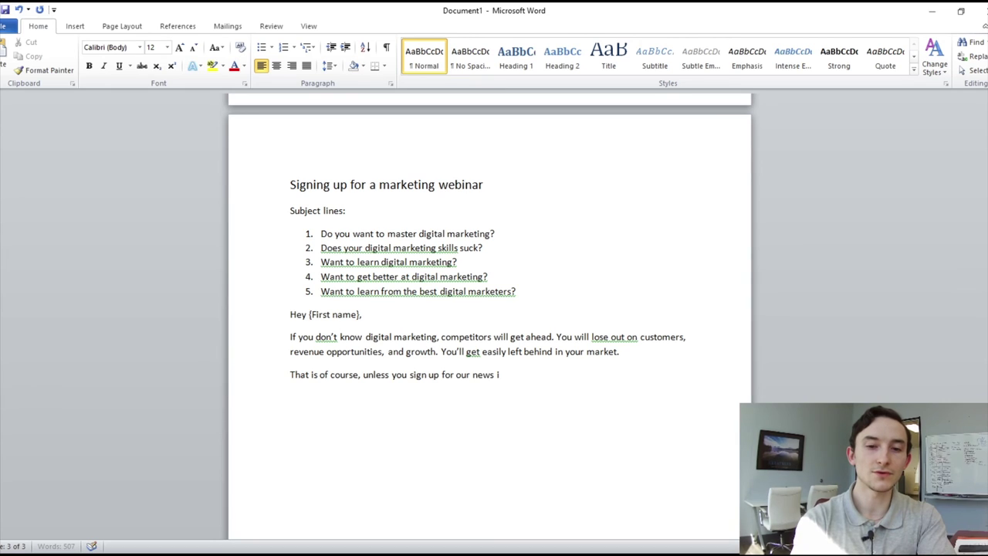
type("gital")
key("BackSpace")
key("BackSpace")
key("BackSpace")
key("BackSpace")
key("BackSpace")
key("BackSpace")
key("BackSpace")
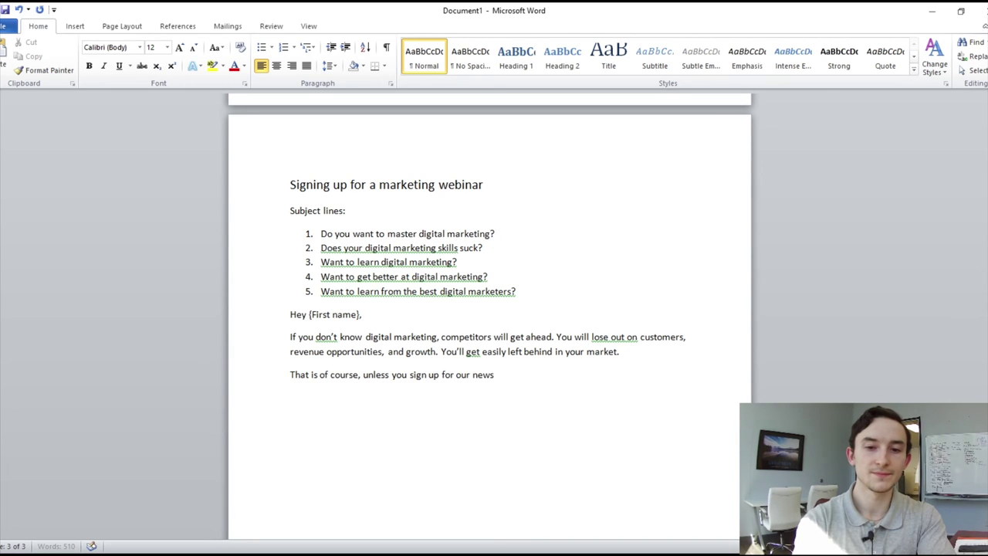
type("digital marketing w")
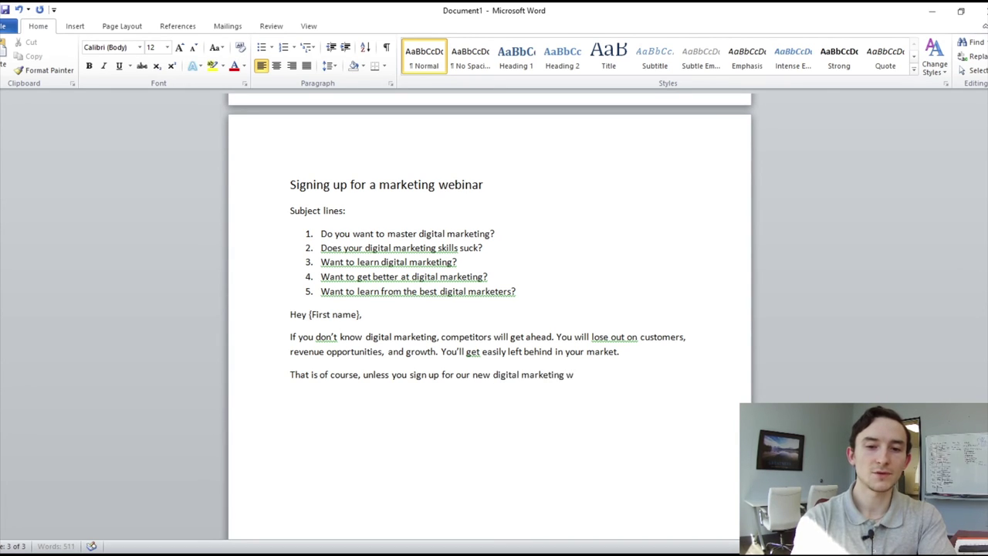
type("ebinar that will")
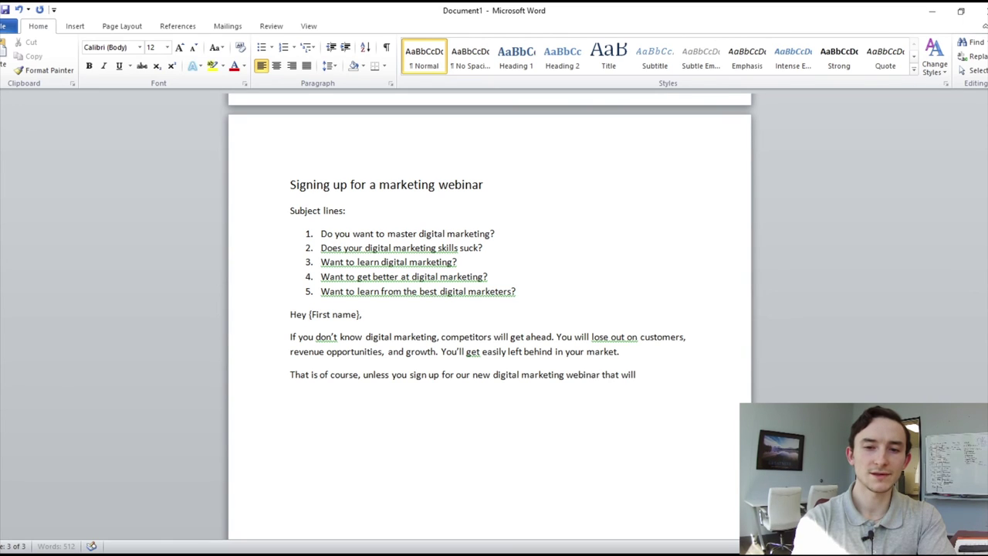
type(" take place on March")
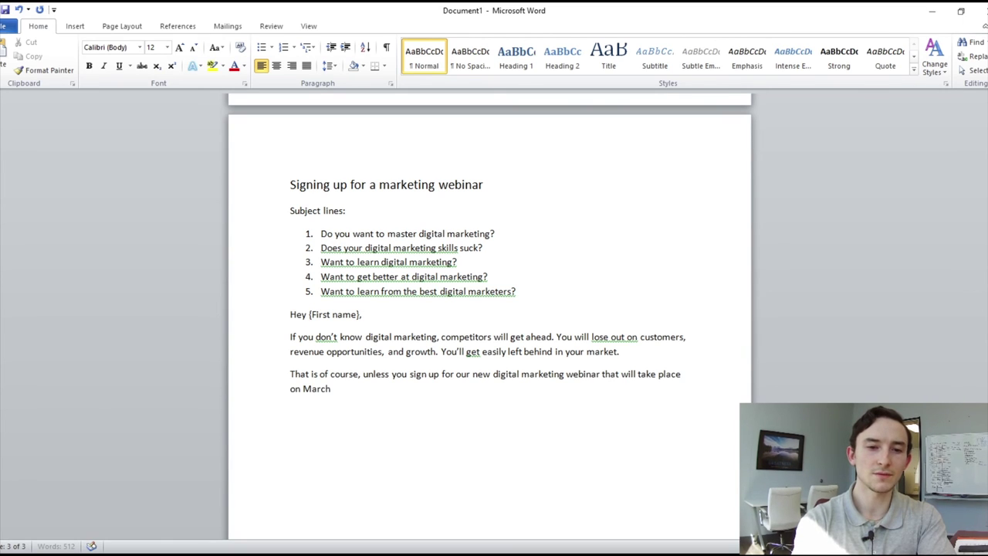
type(" 30th, 2021.")
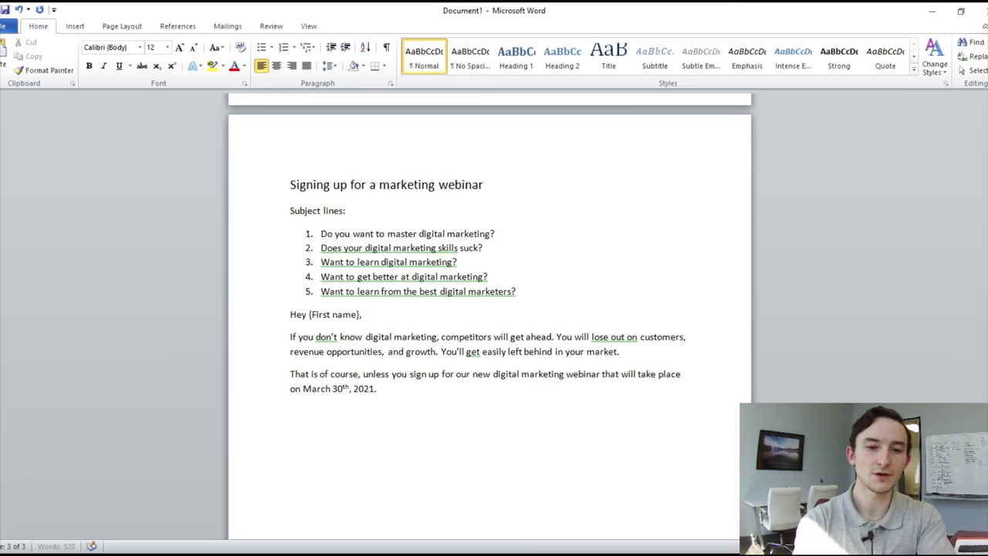
Add "It les by X, Y, Z that have decades of experience in digital marketing fields. You will learn:" to the paragraph
type(" It les by")
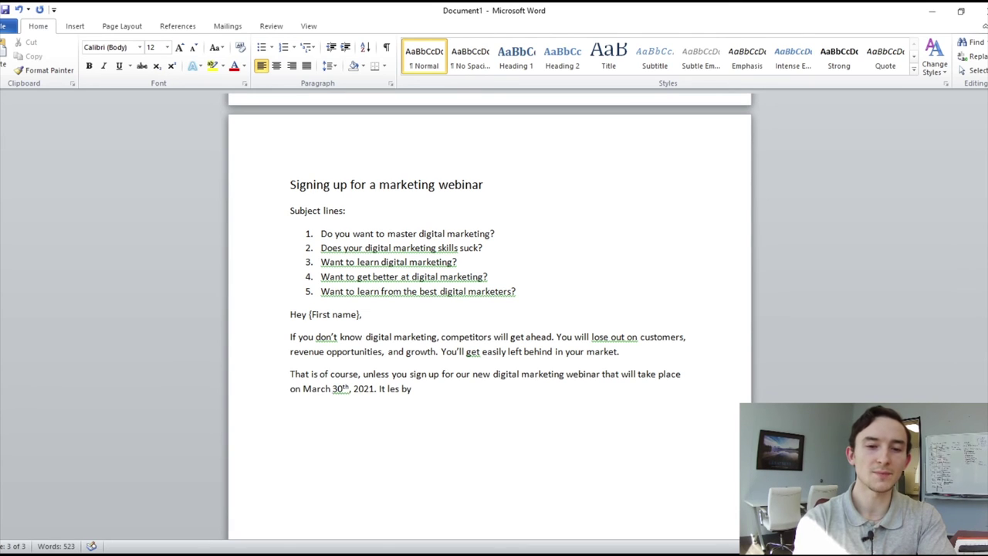
type(" X, Y, Z")
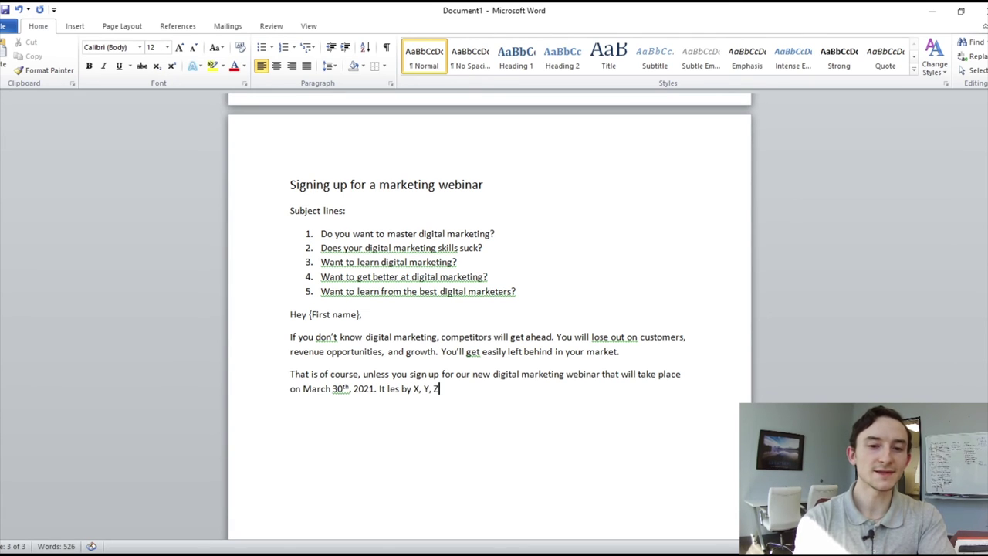
type(" t")
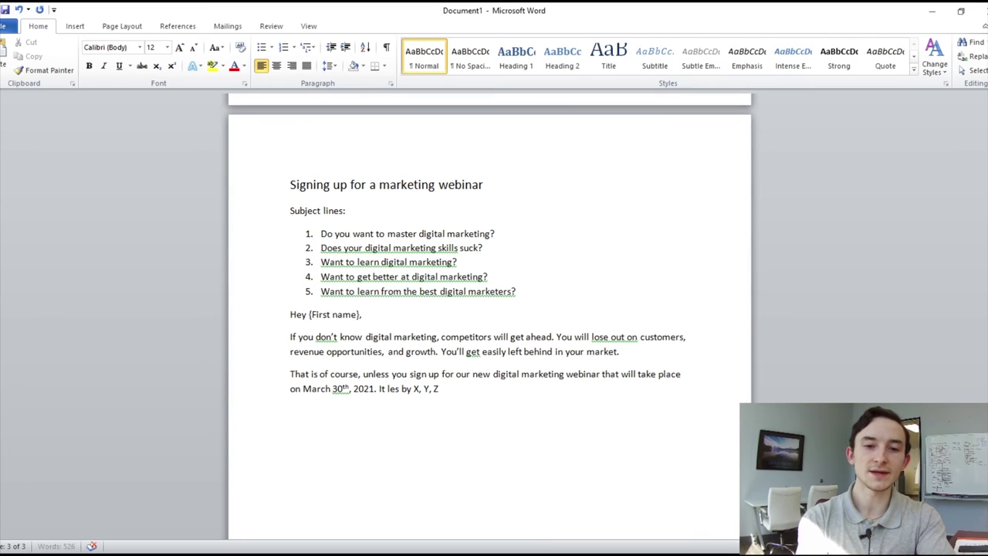
type("hat have d")
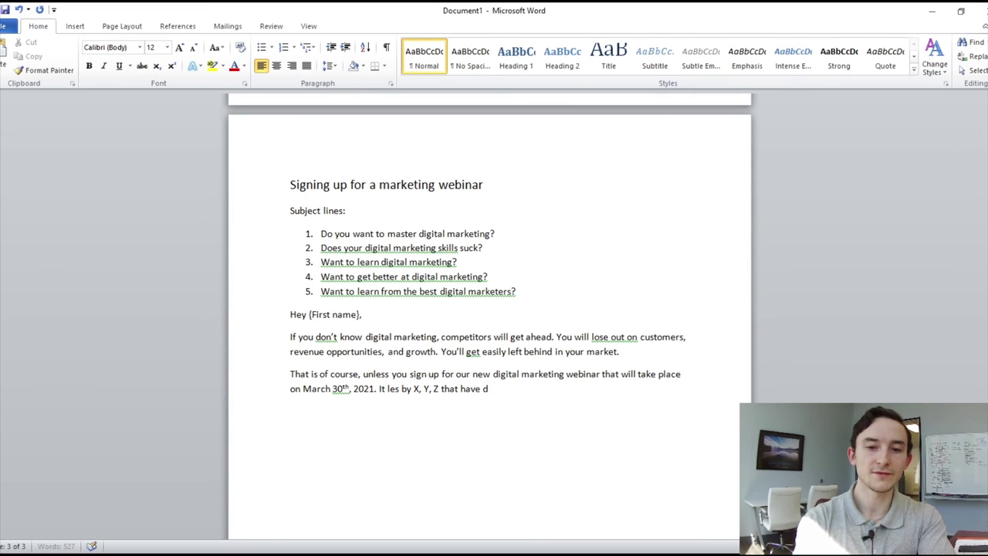
type("eades of")
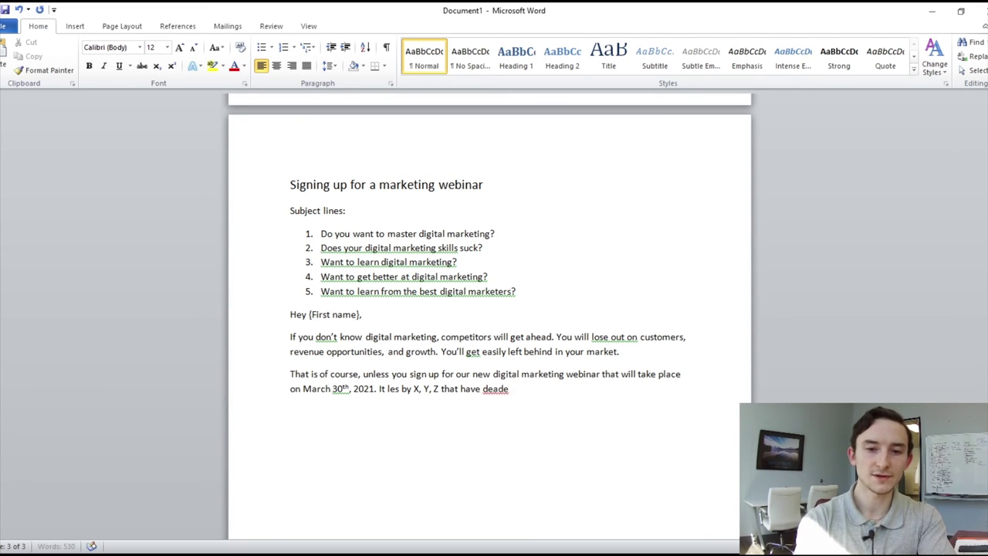
key("BackSpace")
key("BackSpace")
key("BackSpace")
type("cades of experi")
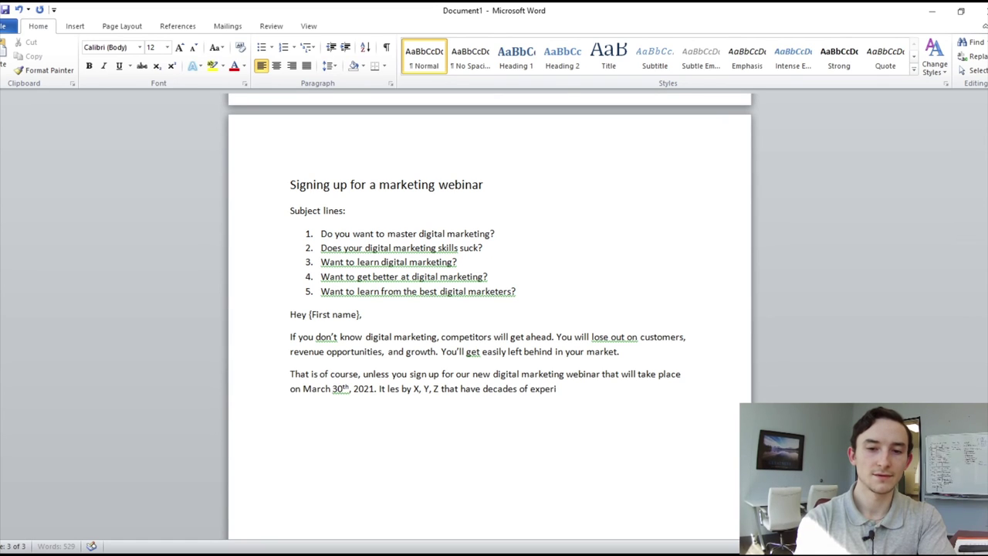
type("ence in digital marketing")
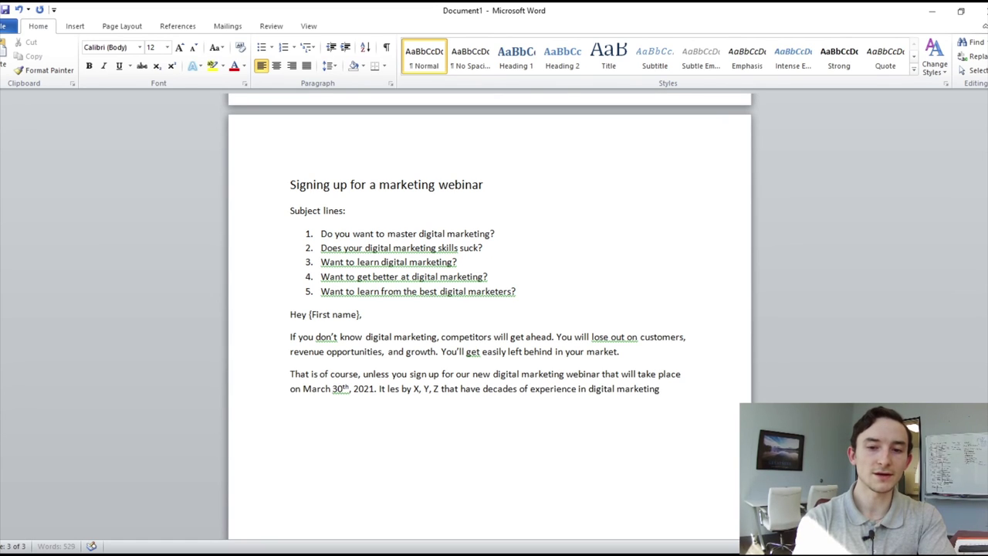
type(" fields. You wil")
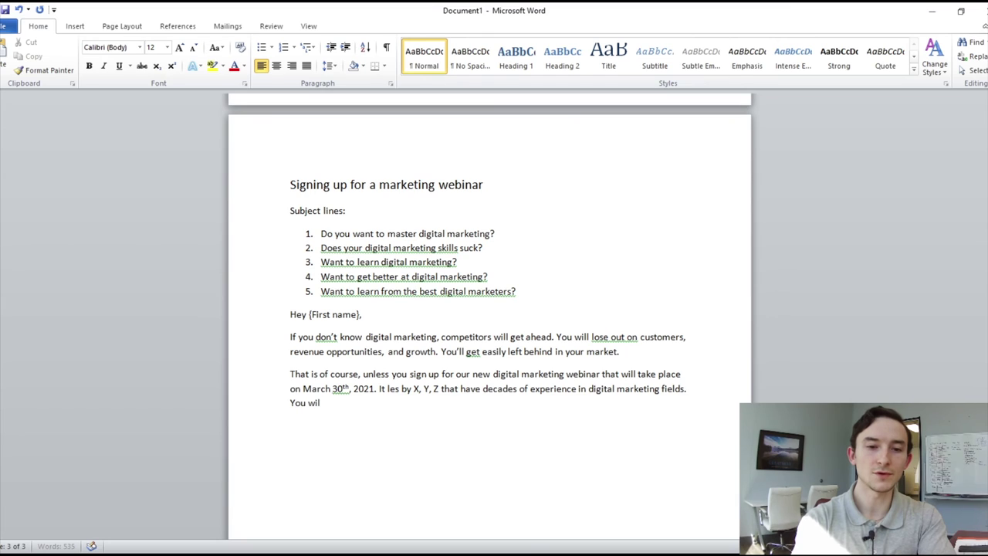
type("l learn:")
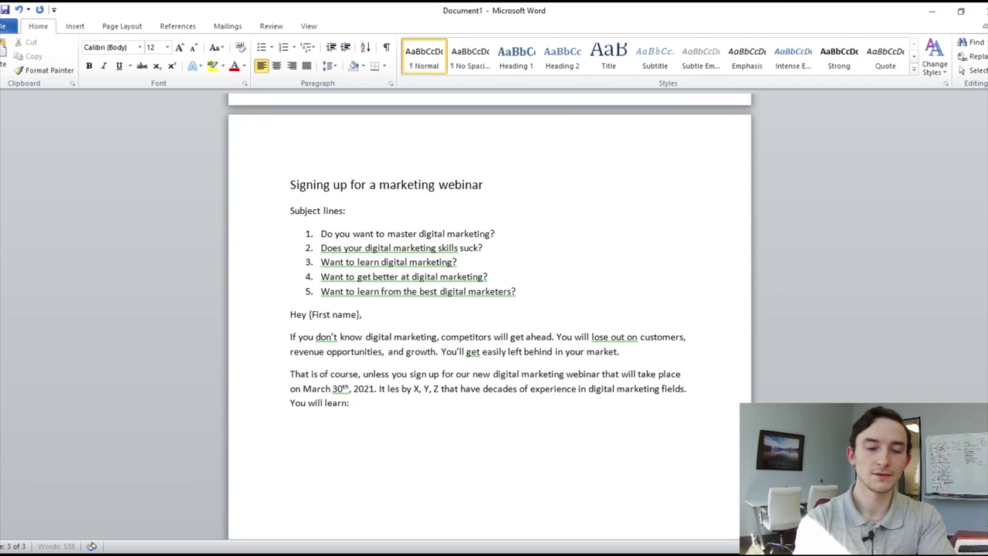
Start a bulleted list below "You will learn:" with "How to rank on the first page of Google and get massive organic traffic."
key("Return")
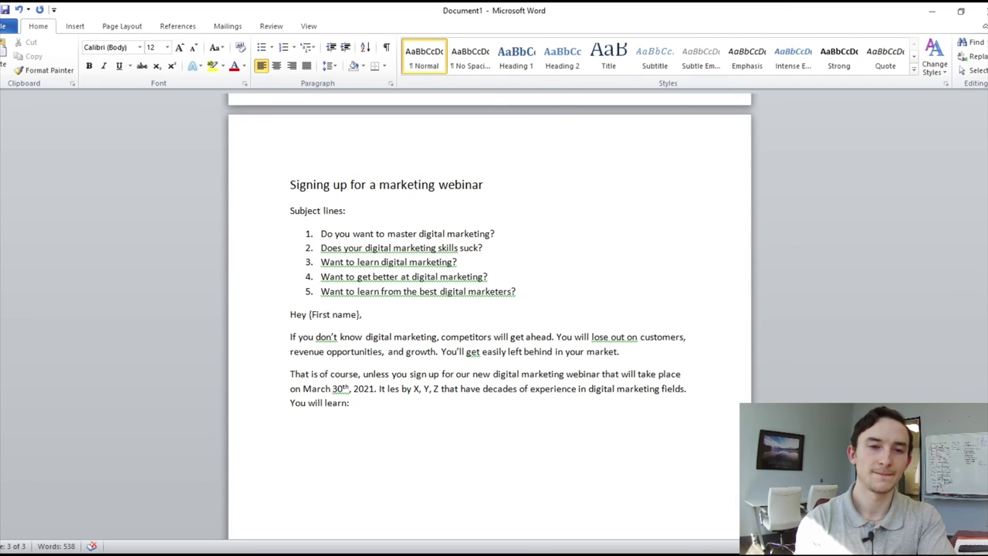
left_click(261, 48)
type("How to rank on the ")
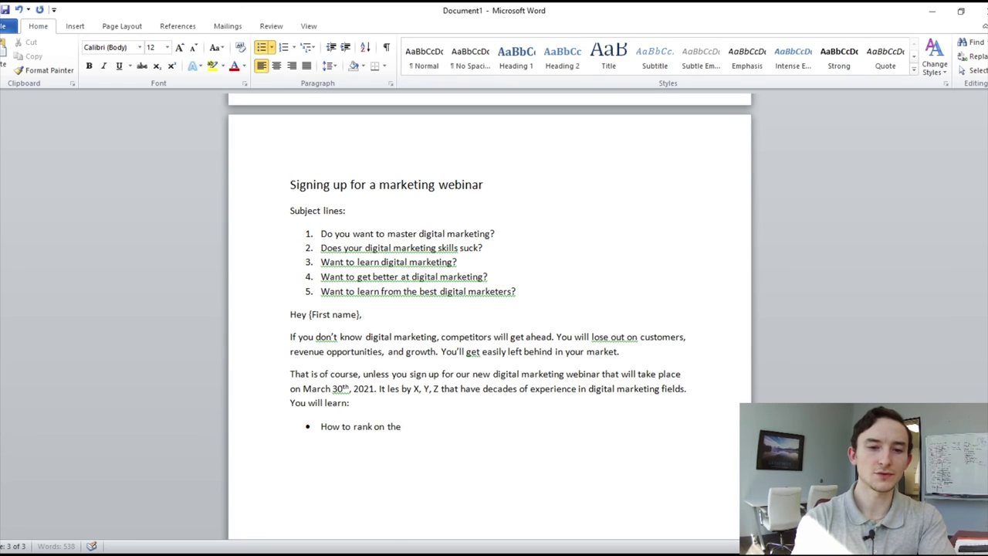
type("first page of Google and ge")
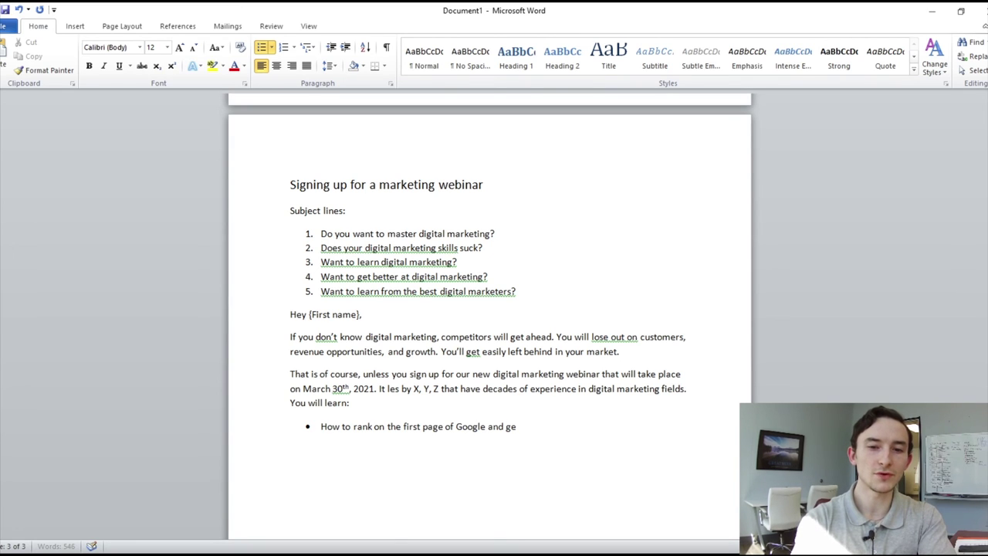
type("t massive organic tr")
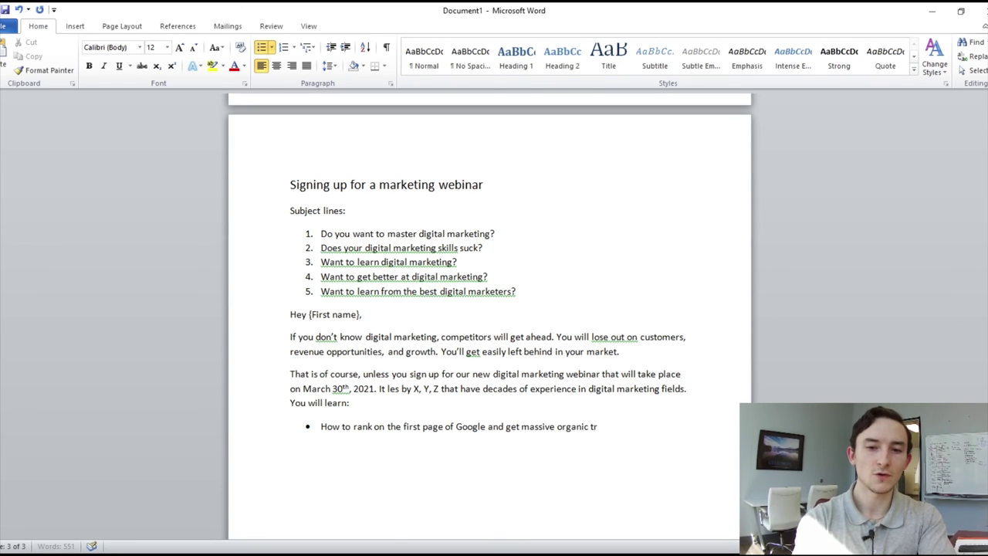
type("affic.")
Add a second bullet reading "How to build a huge email list and subscriber base."
key("Return")
type("How to build a")
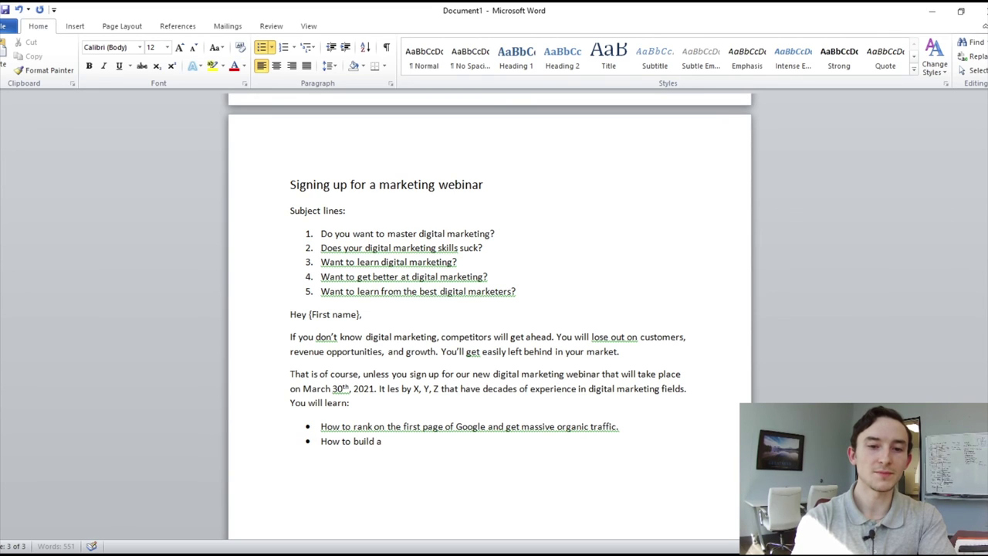
type(" huge email list and subs")
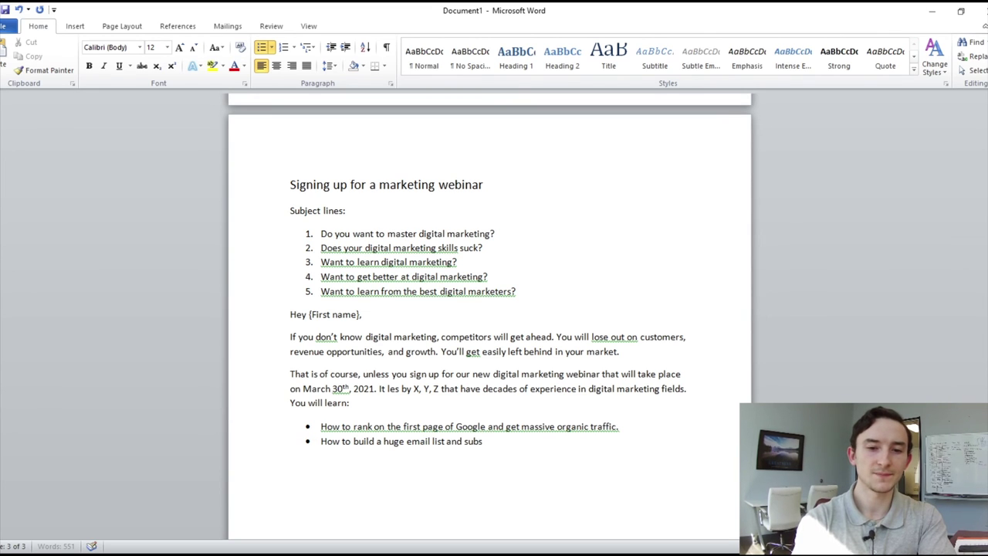
type("criber base.")
Add a third bullet reading "How to use social media to drive traffic and conversions."
key("Return")
type("How to")
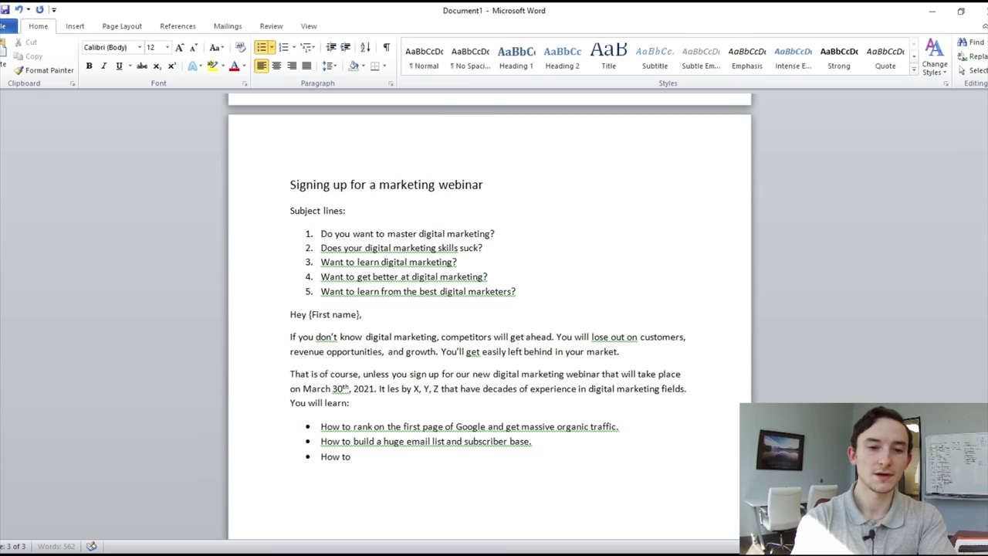
type(" use social media to drive")
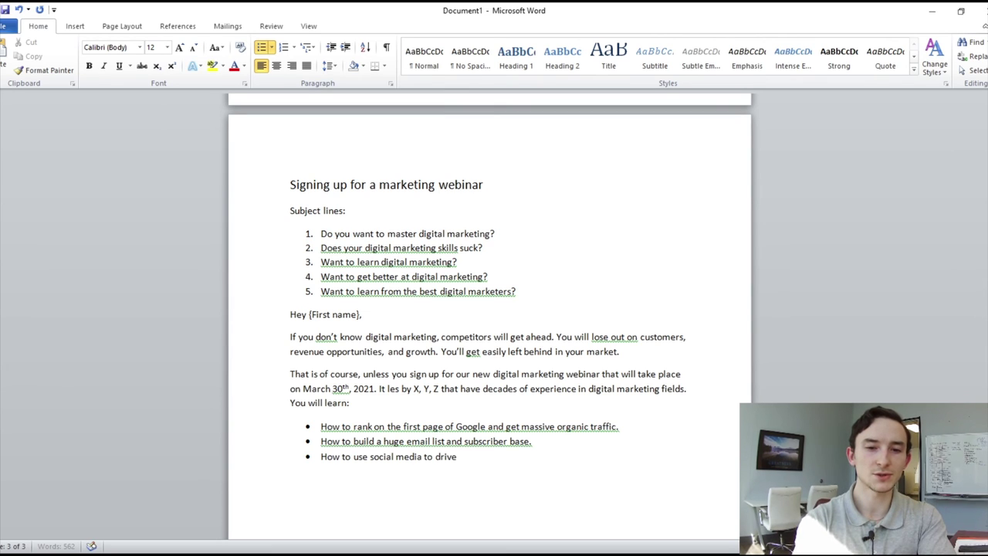
type(" traffic and conver")
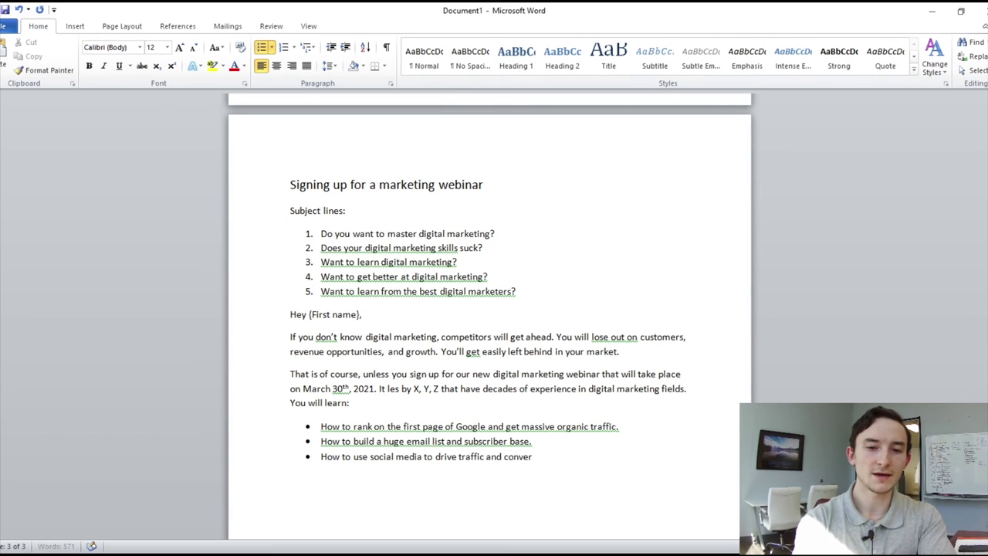
type("sions.")
Add a fourth bullet reading "The latest marketing trends that will set your business ahead." and fix any misspelling in it
key("Return")
type("The")
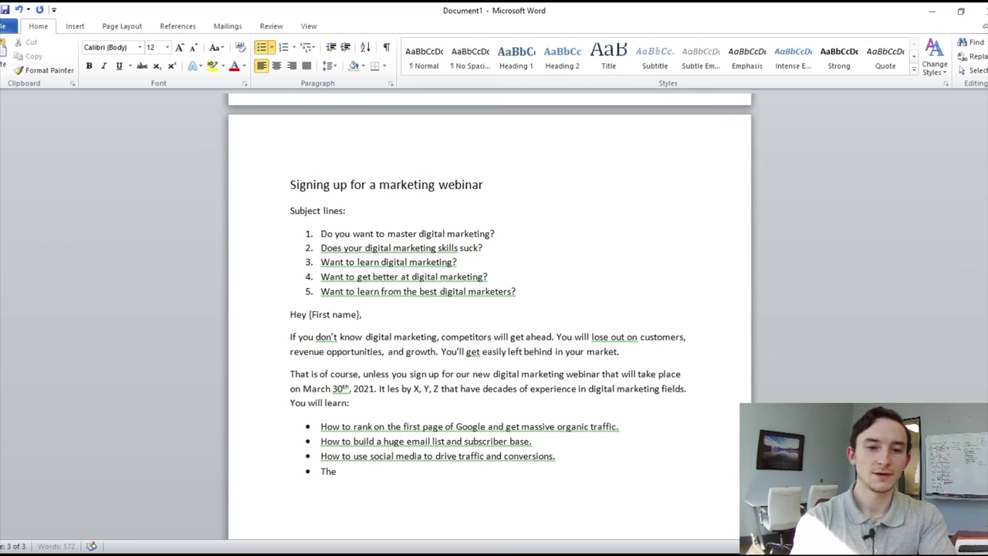
type(" altest marketing trends that")
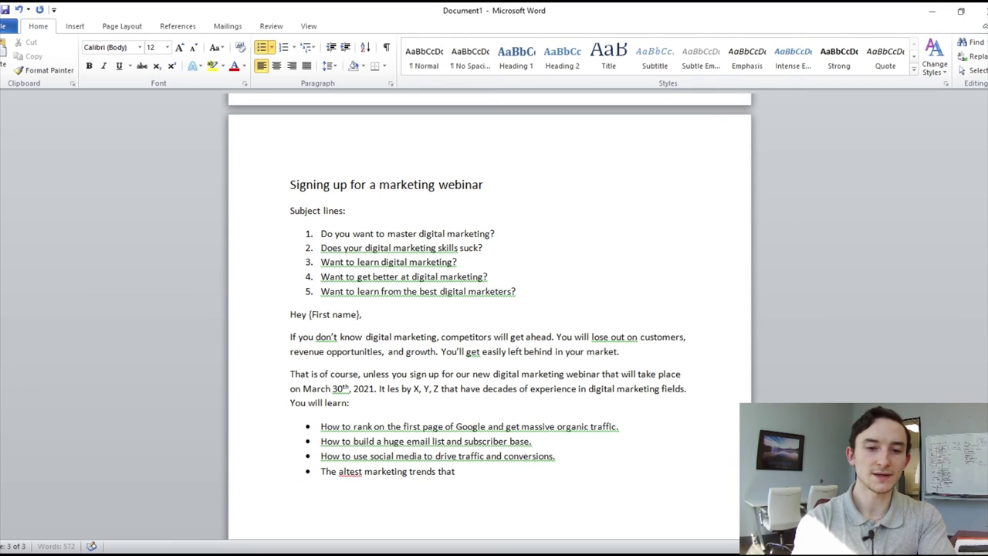
type(" will set your business ahead.")
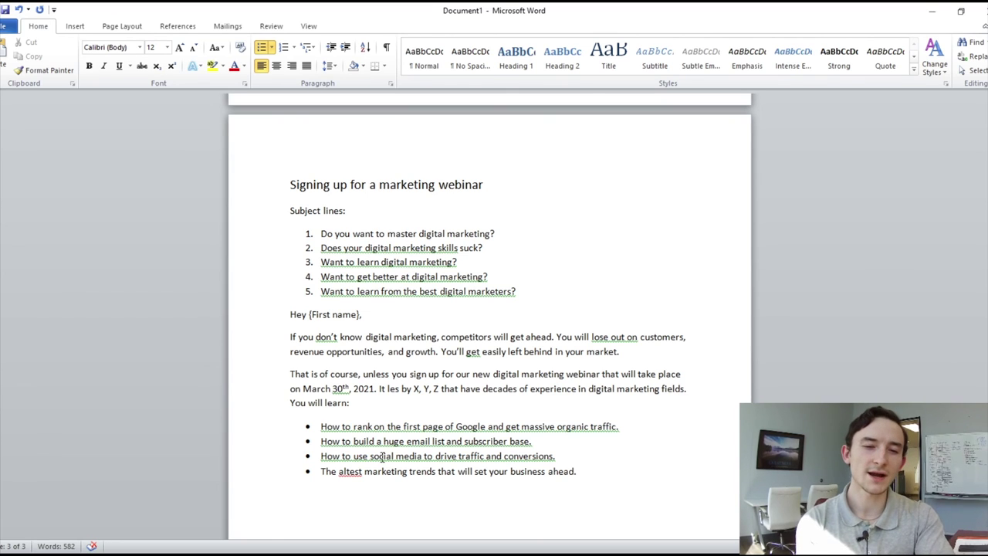
left_click(349, 472)
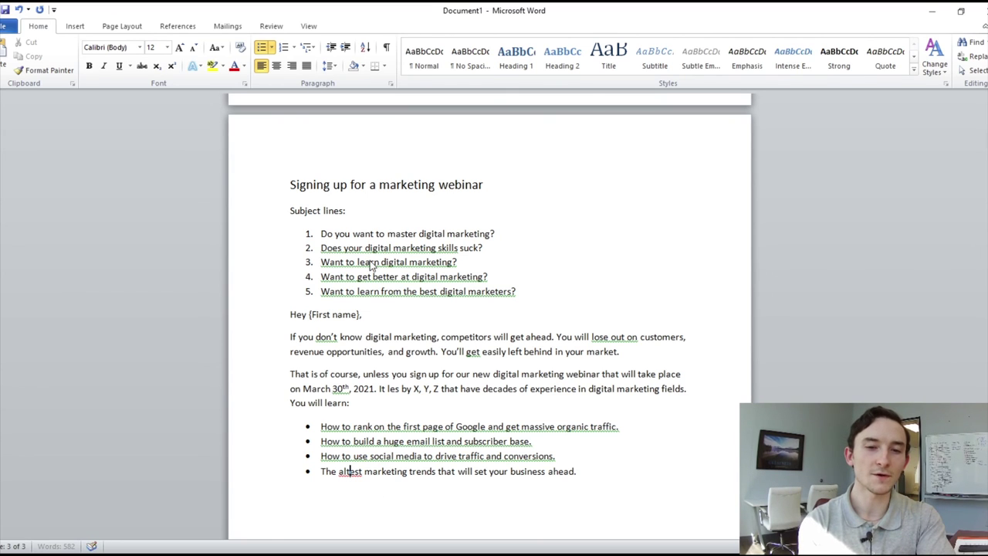
key("BackSpace")
key("BackSpace")
type("la")
left_click(582, 478)
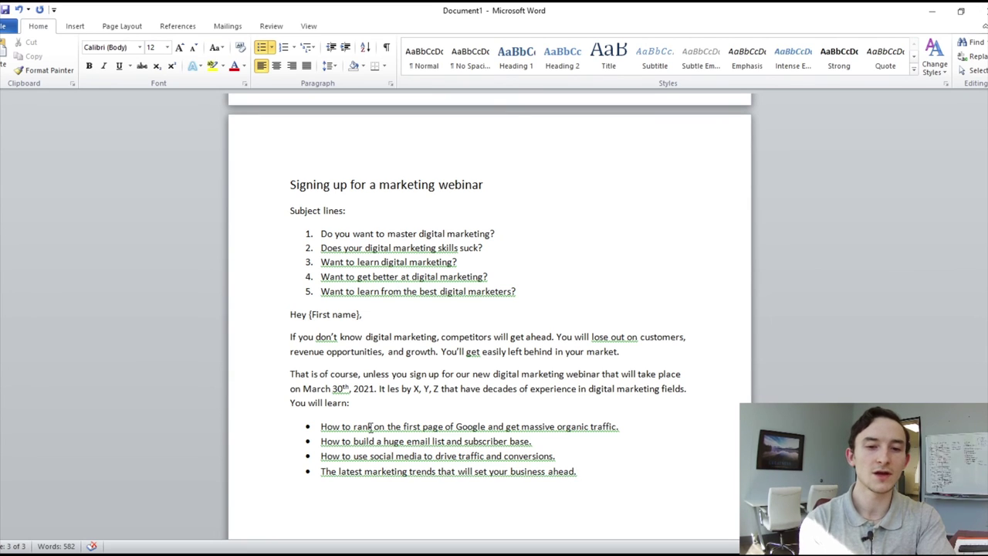
left_click(370, 426)
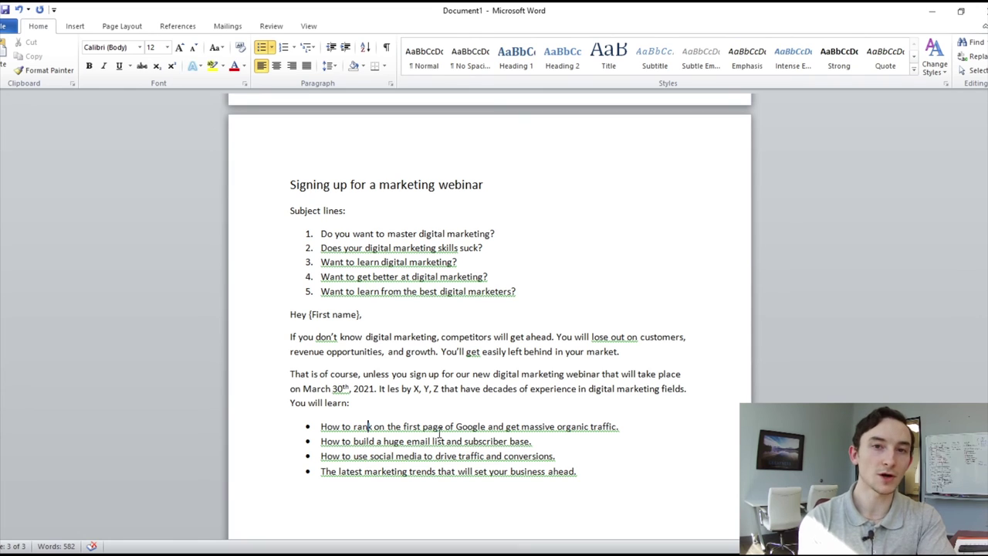
double_click(348, 440)
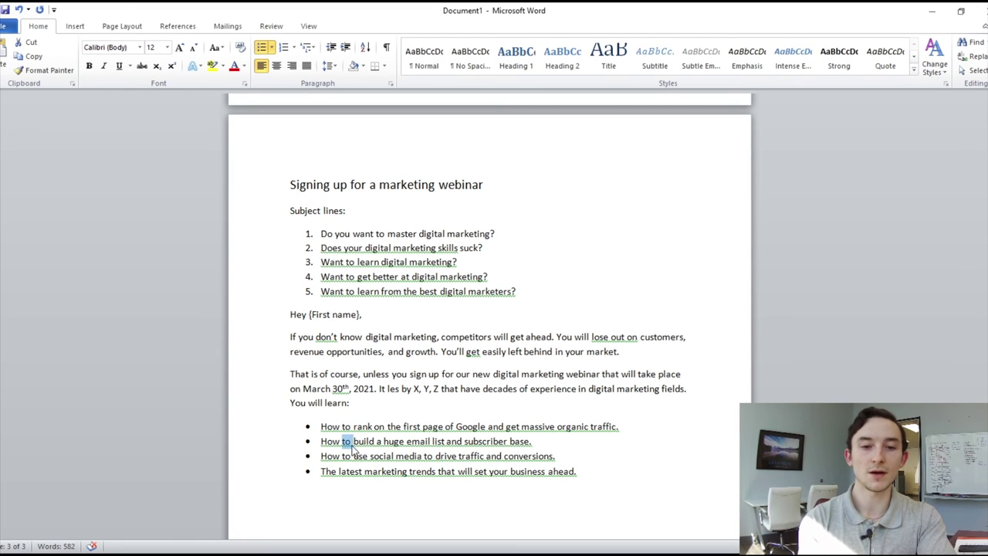
left_click(395, 441)
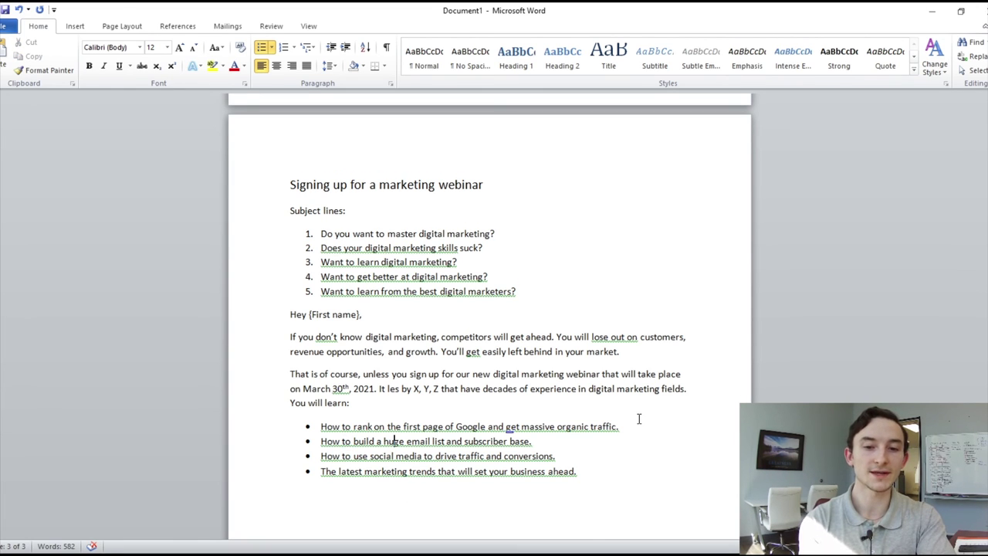
End the bulleted list and start a normal paragraph with "Remember that there are limited spots for this webinar,"
scroll(639, 419, "down", 1)
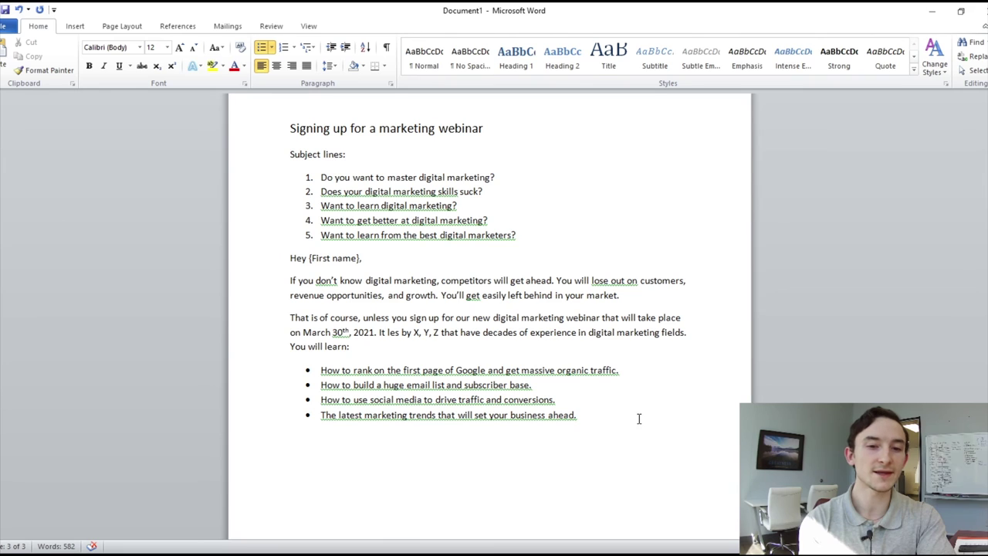
left_click(580, 416)
key("Return")
key("Return")
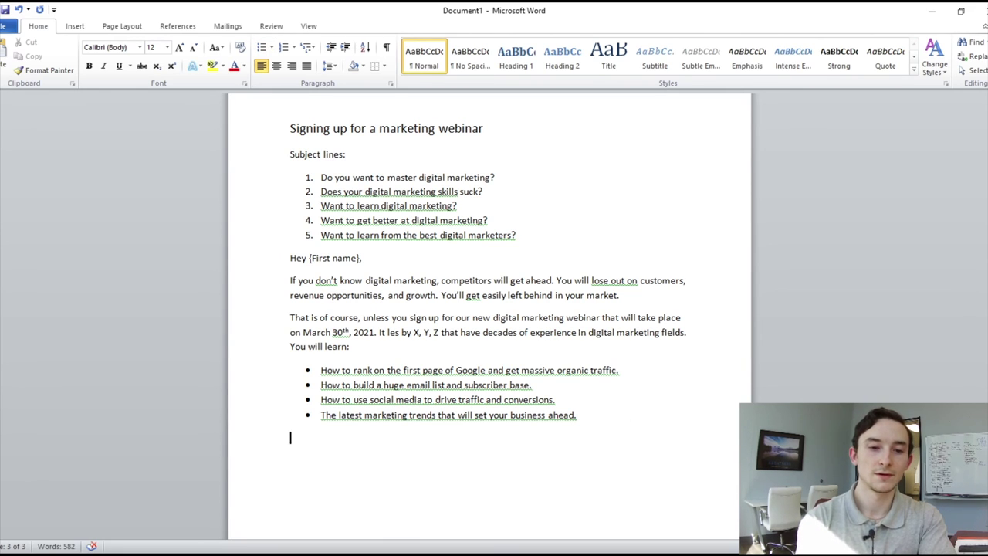
type("Remem")
key("BackSpace")
type("ember")
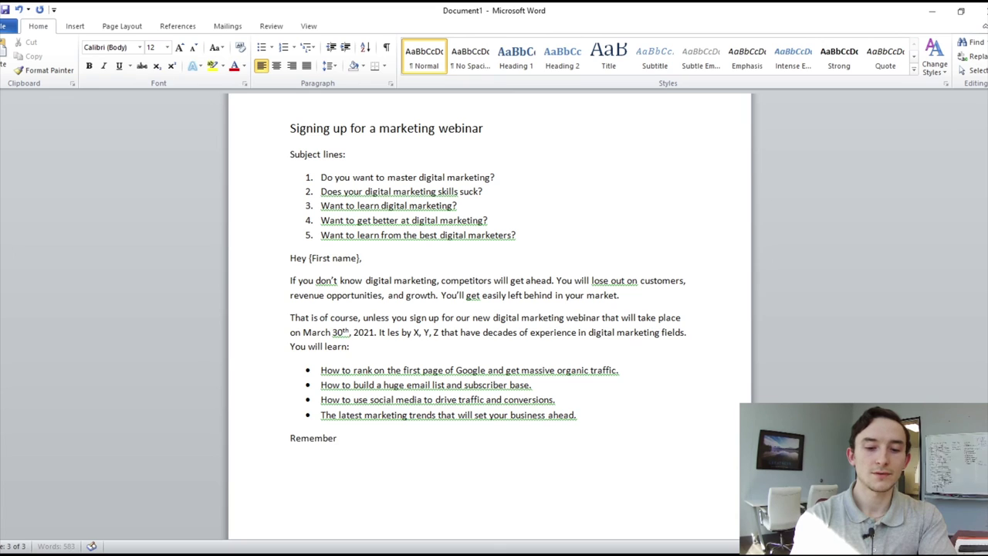
type(" that there")
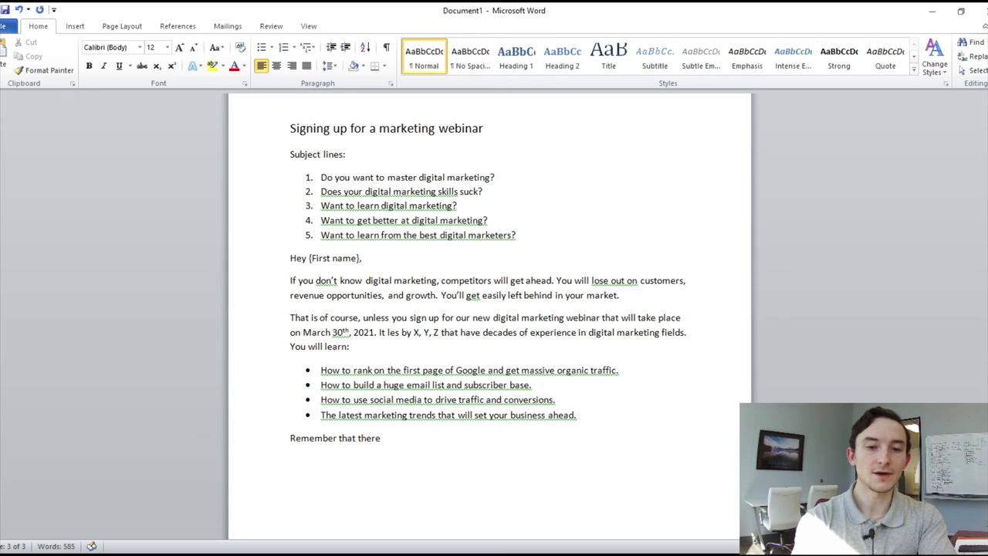
type(" are limited s")
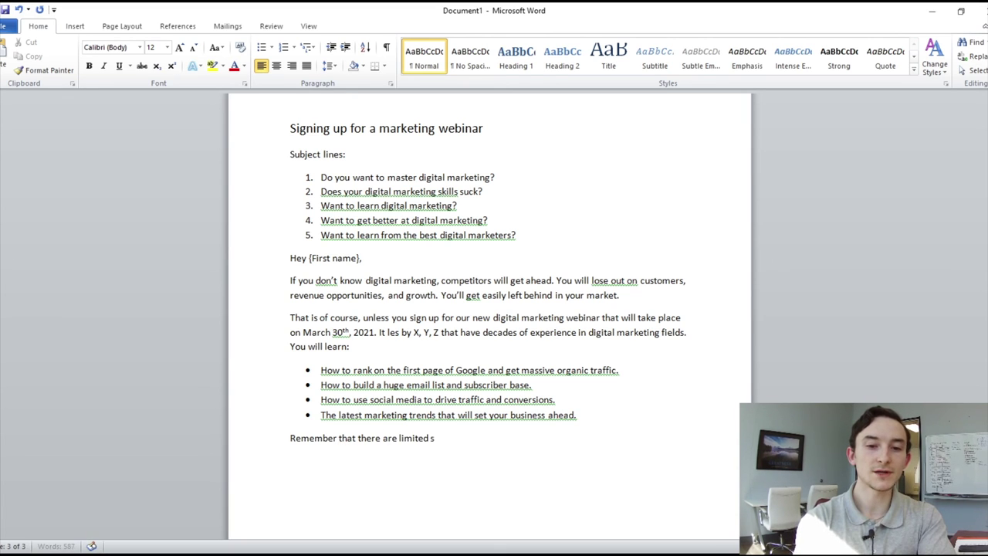
type("pots for this webi")
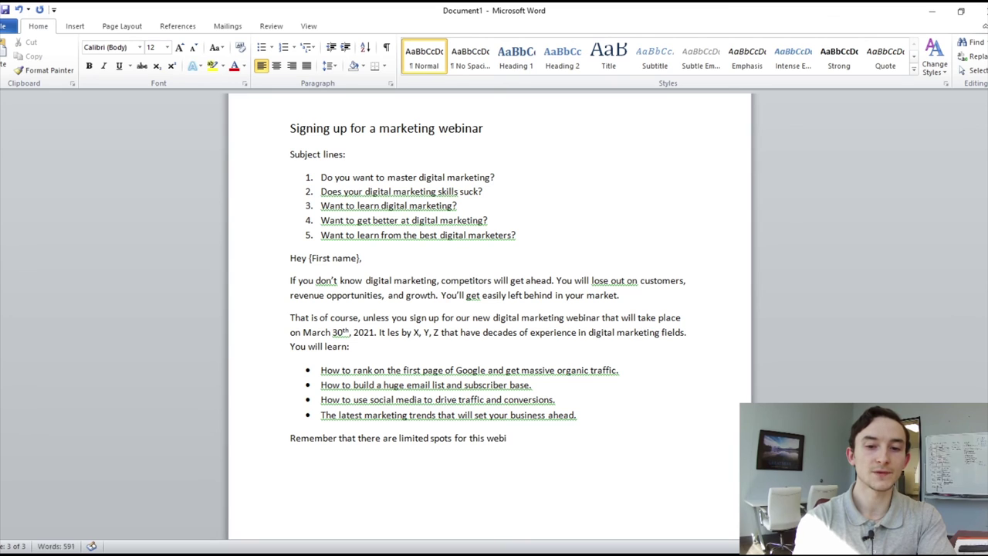
type("nar.")
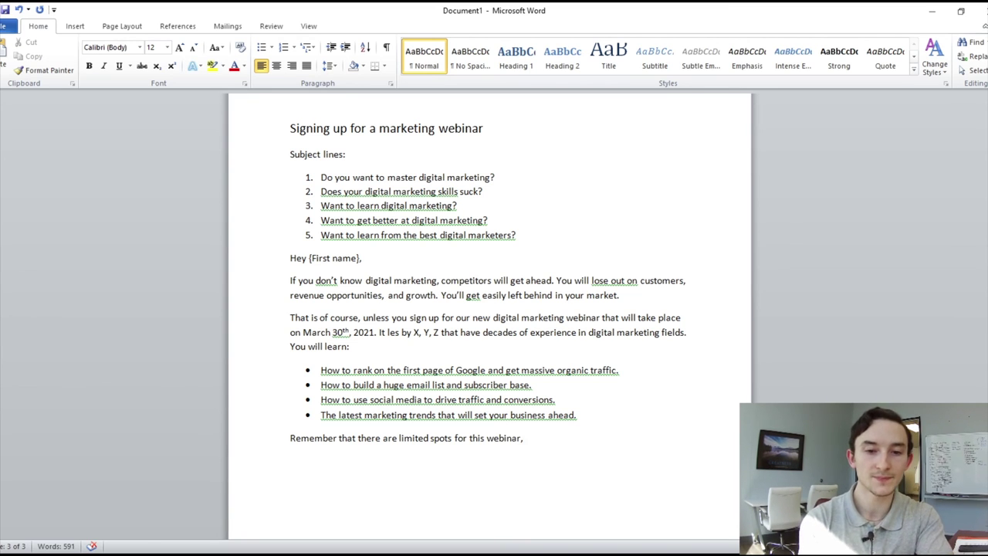
Complete the limited-spots sentence with "so make sure to secure your seat here."
type(" so make sure to se")
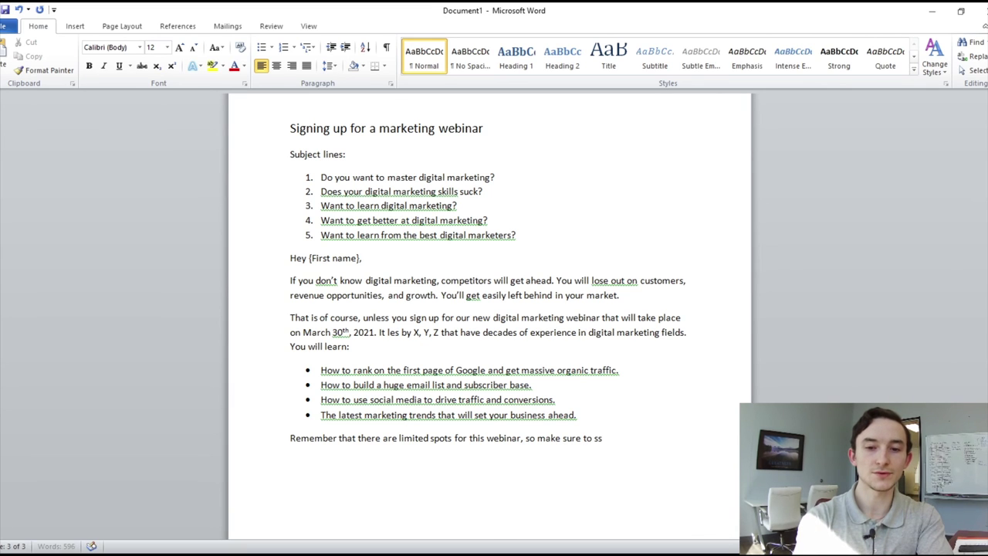
type("cure your s")
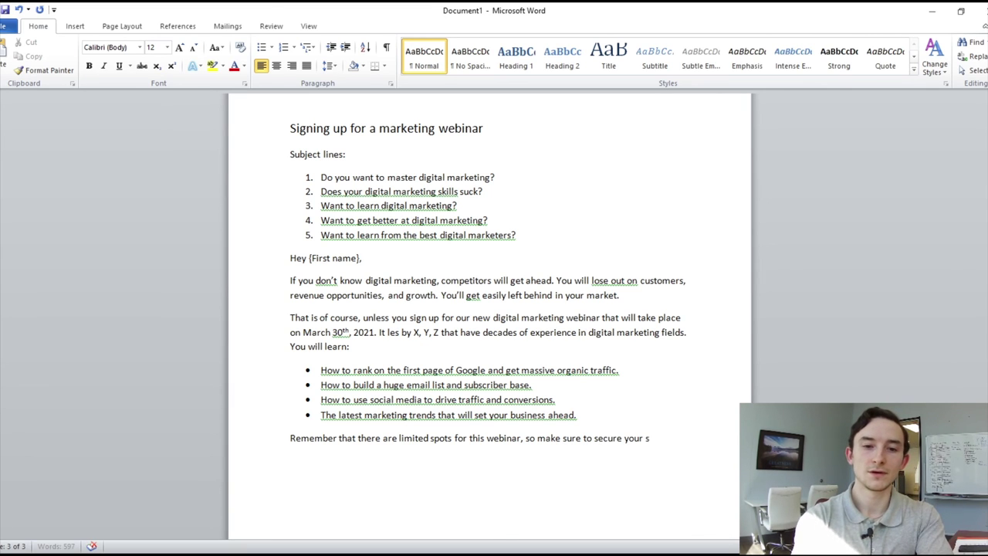
type("eat here.")
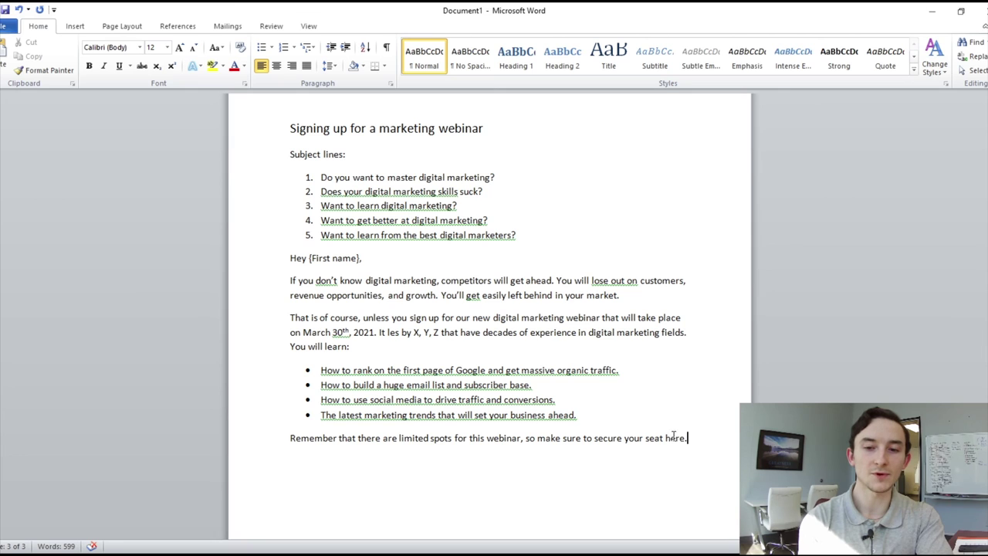
Add the line "P.S. Our presenters have never revealed these strategies before." and, on a new line below, the sign-off "Cheers,"
key("Return")
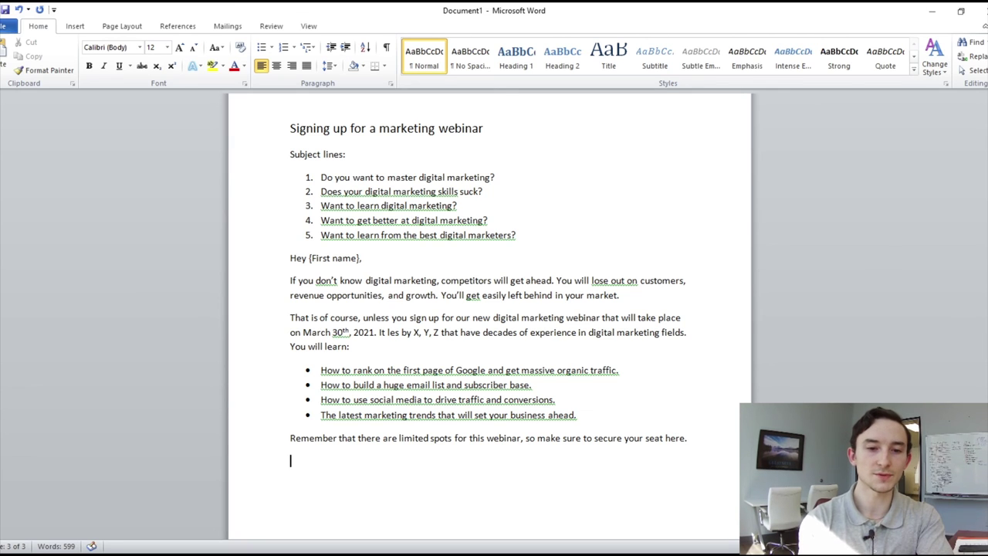
type("P.S.")
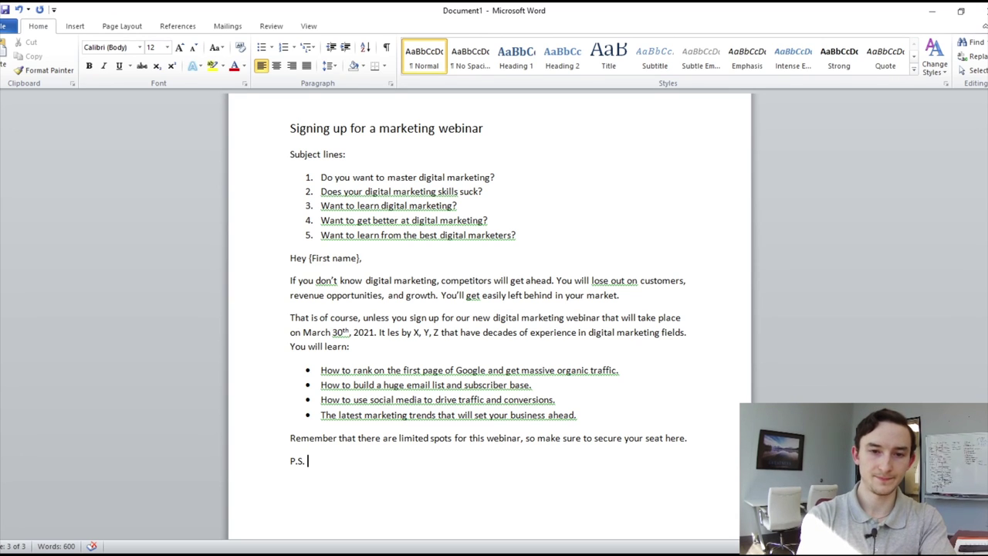
type("O")
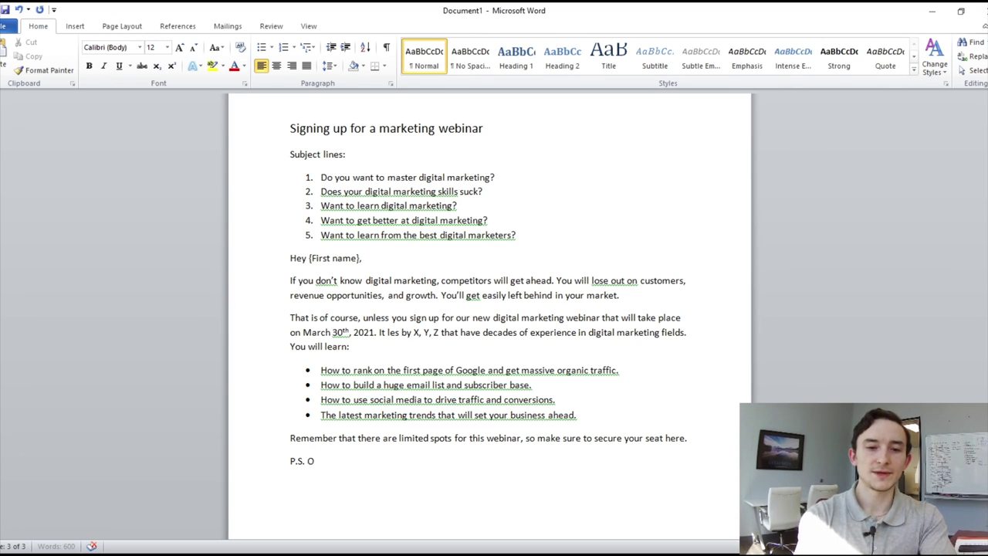
type("ur presenters have never ")
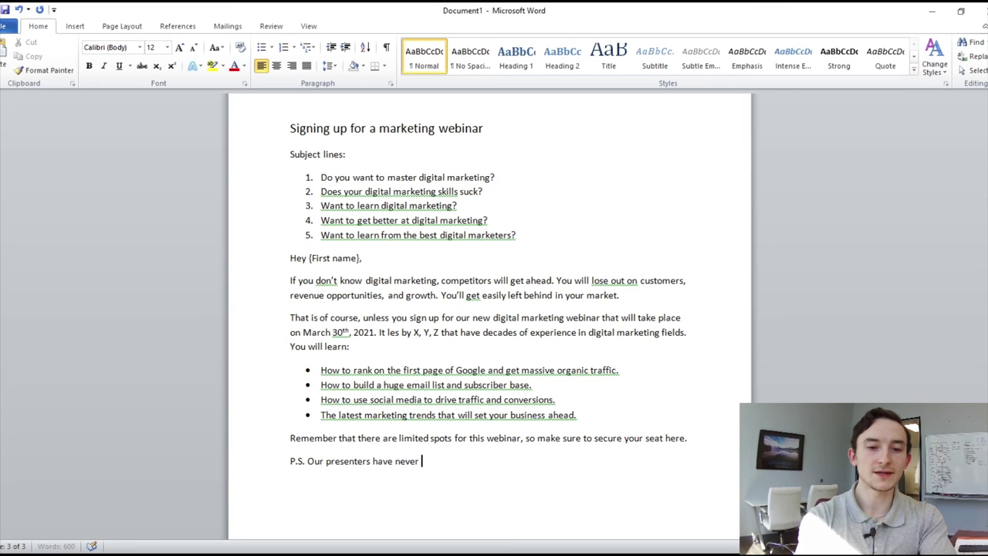
type("re")
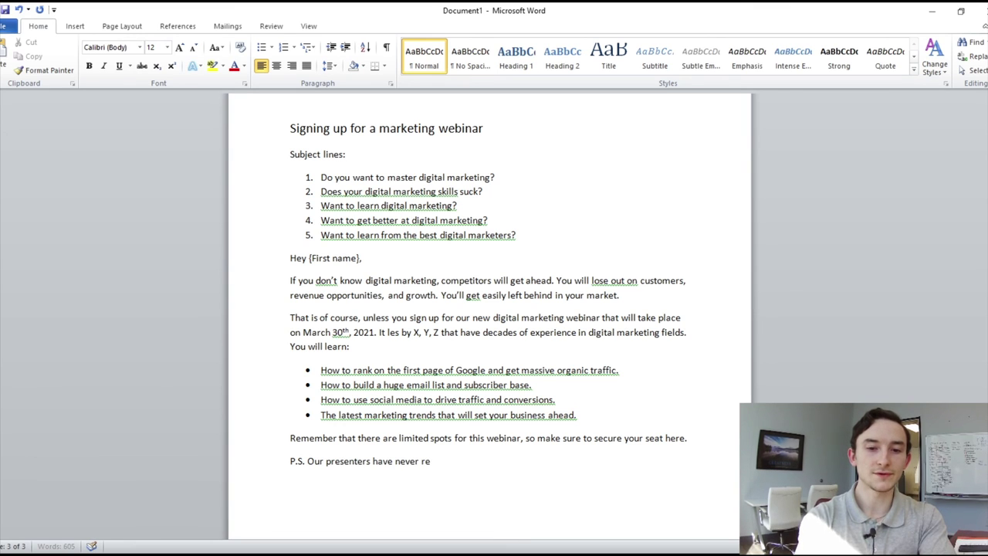
type("veaed")
type("ed these stra")
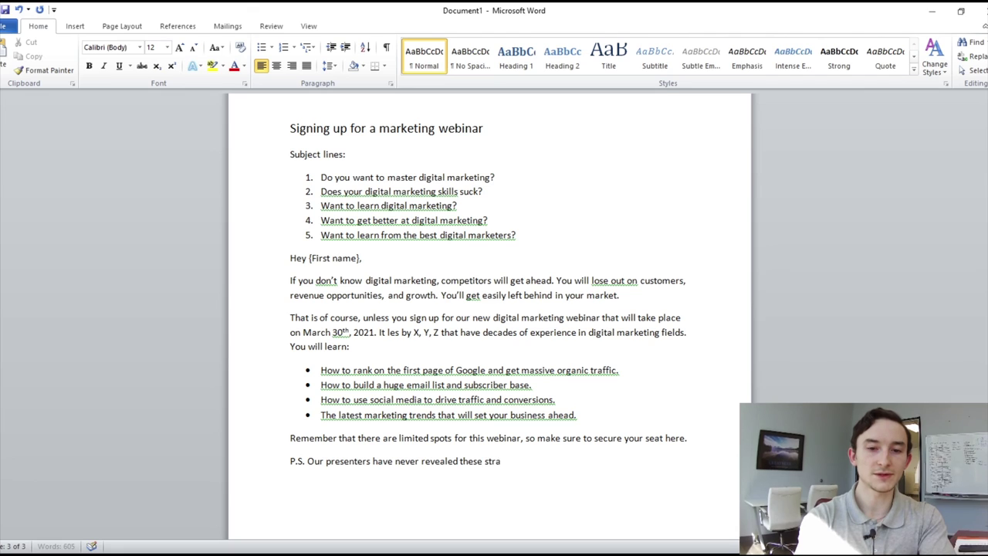
type("tegies before.")
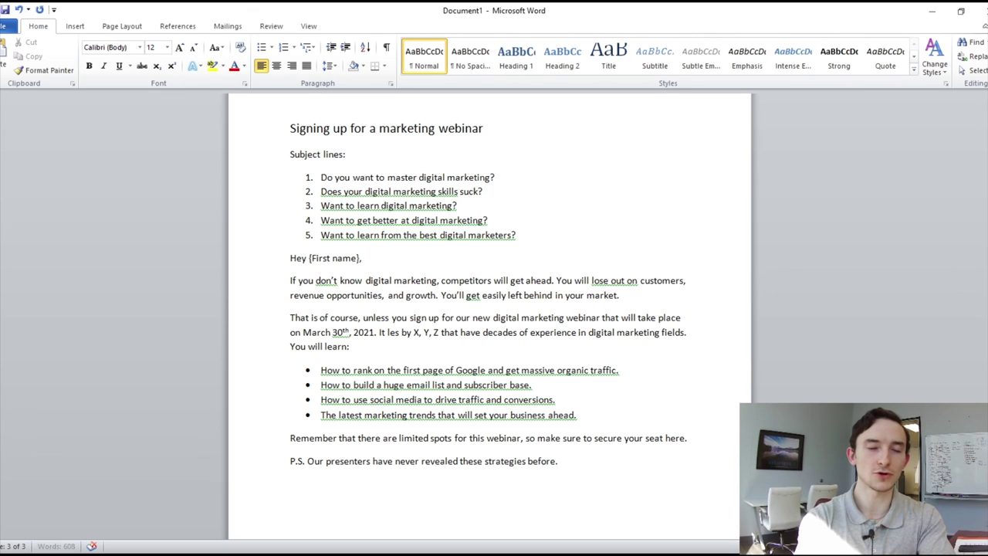
key("Return")
type("Cheers,")
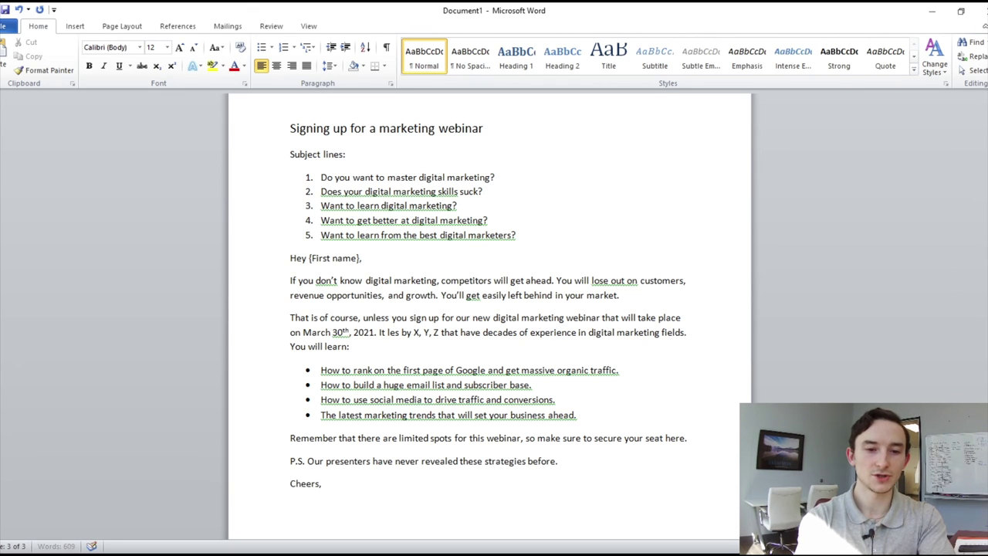
Finish the webinar email's sign-off with the sender's first name on a new line below "Cheers,"
key("Return")
type("Carmine")
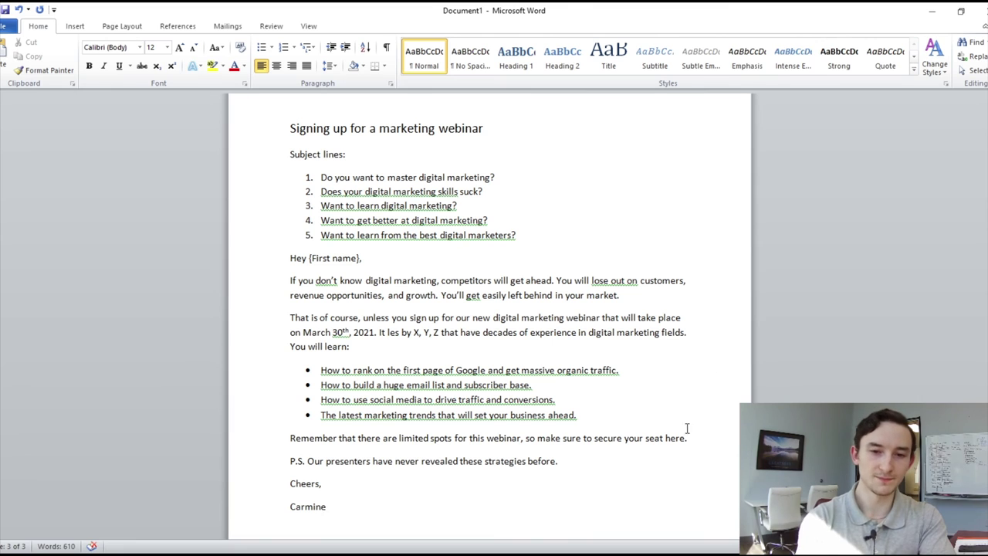
scroll(849, 355, "up", 1)
scroll(849, 355, "down", 1)
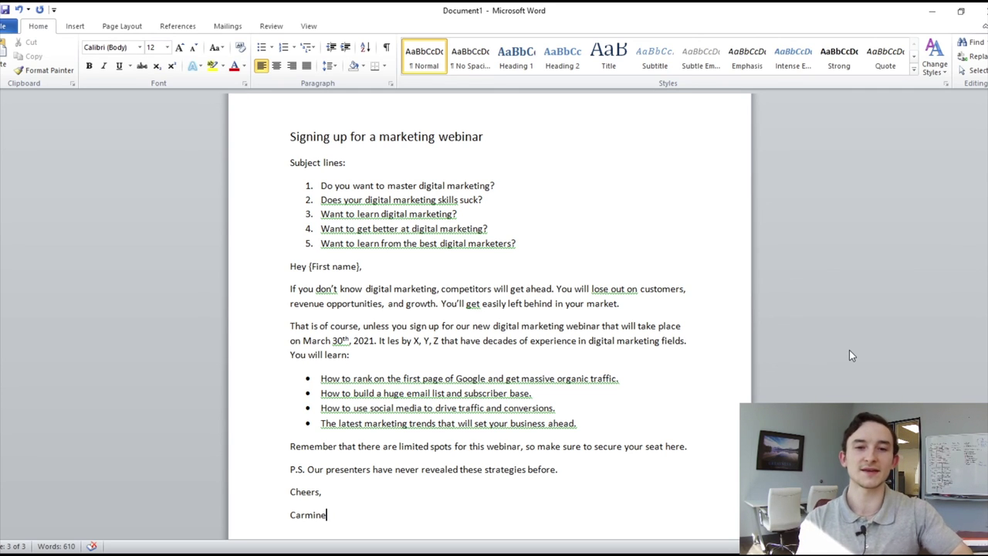
Review the finished webinar, mini-course and tax lead magnet emails, going back to the copywriting formula at the start of the document
scroll(611, 320, "down", 5)
scroll(608, 319, "up", 10)
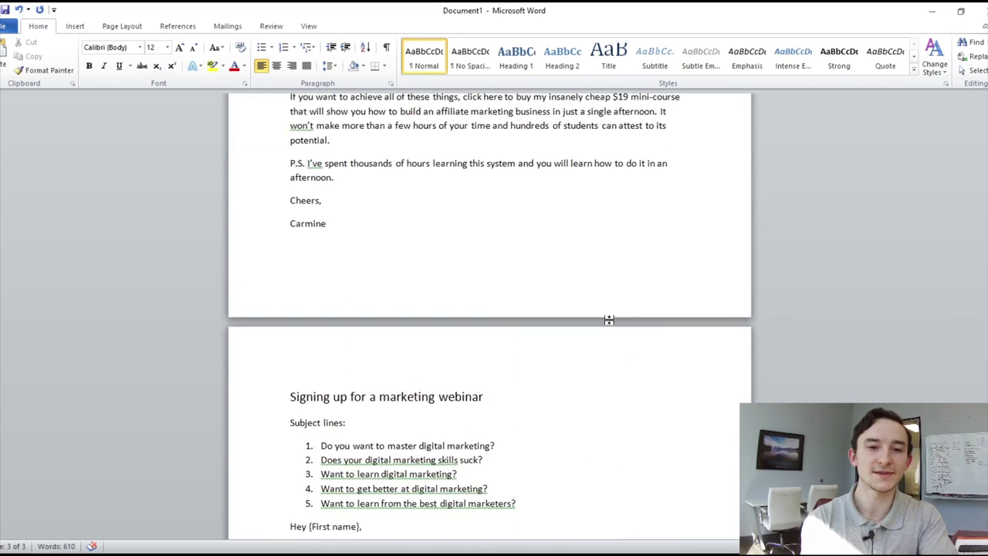
scroll(609, 320, "up", 15)
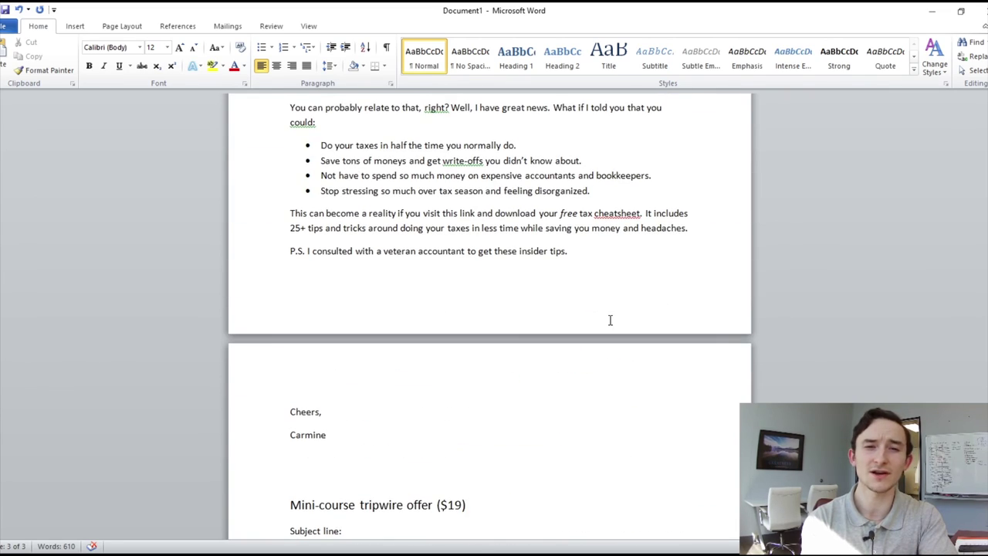
scroll(610, 319, "up", 4)
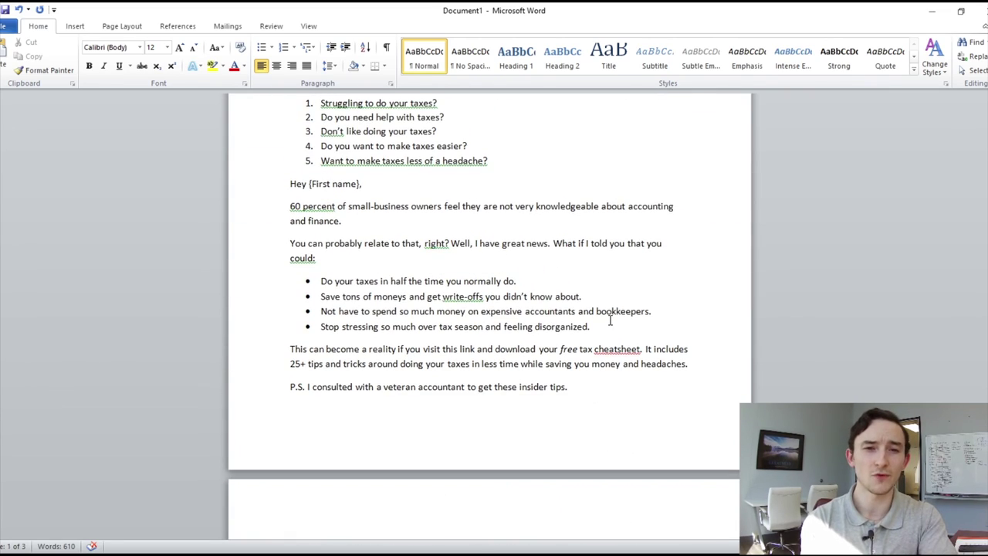
scroll(610, 319, "down", 8)
scroll(610, 320, "up", 9)
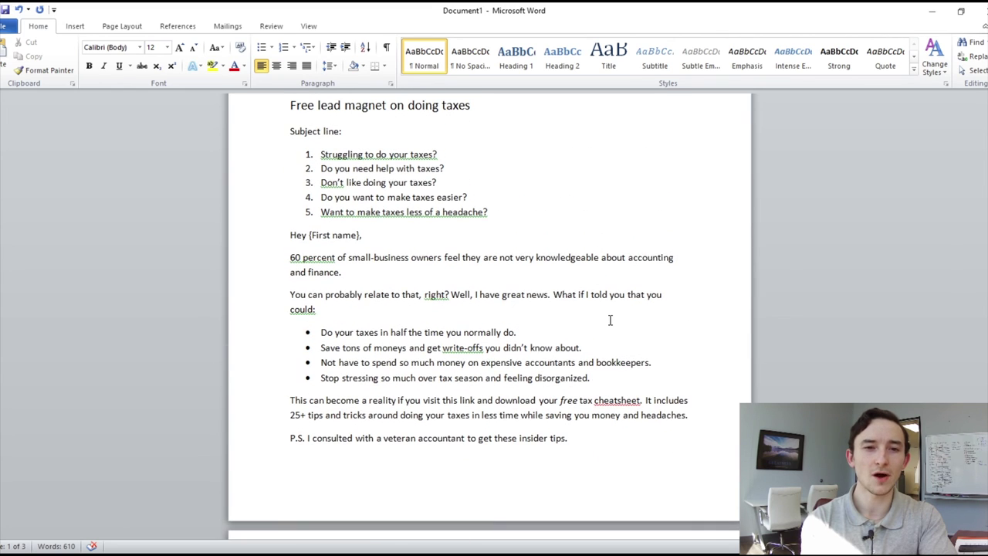
scroll(610, 319, "up", 3)
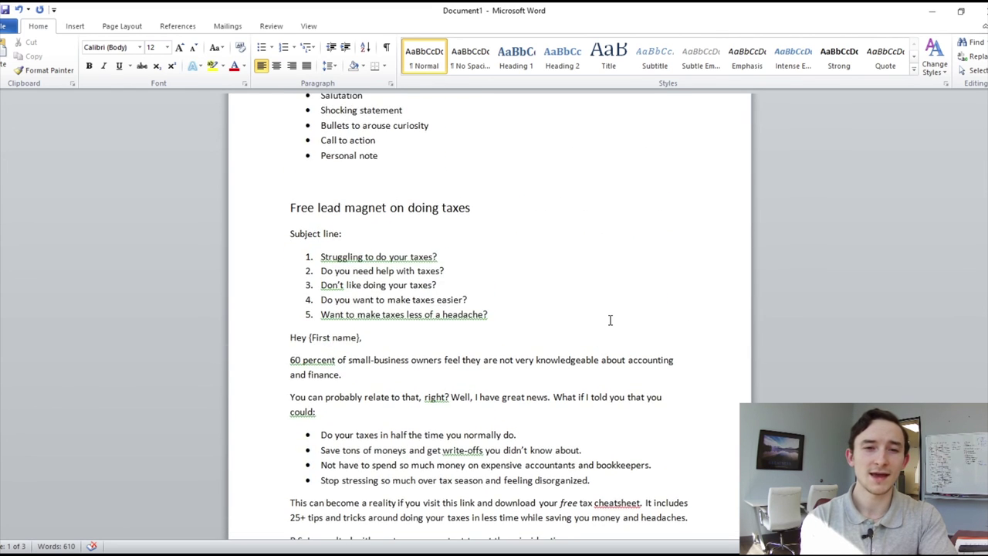
scroll(609, 319, "down", 5)
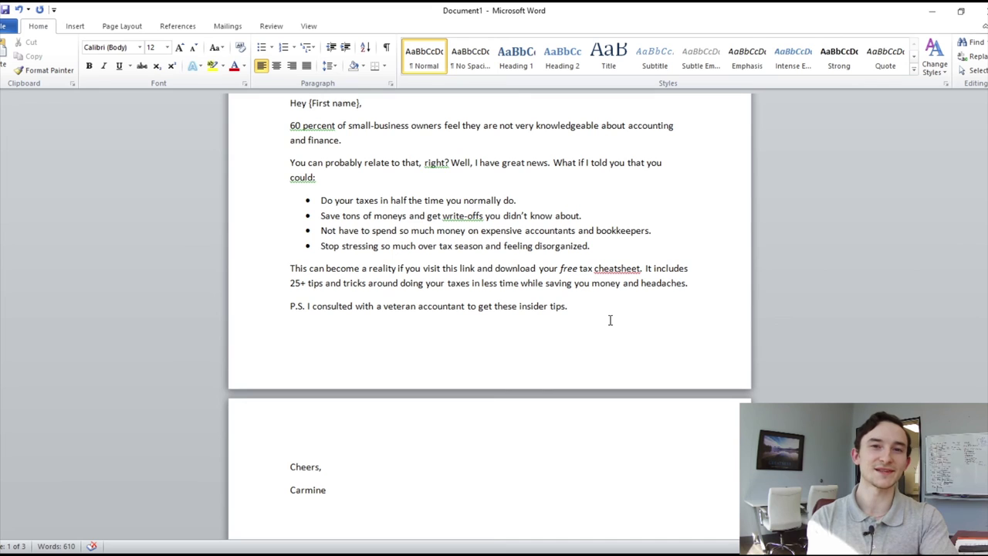
scroll(609, 319, "up", 9)
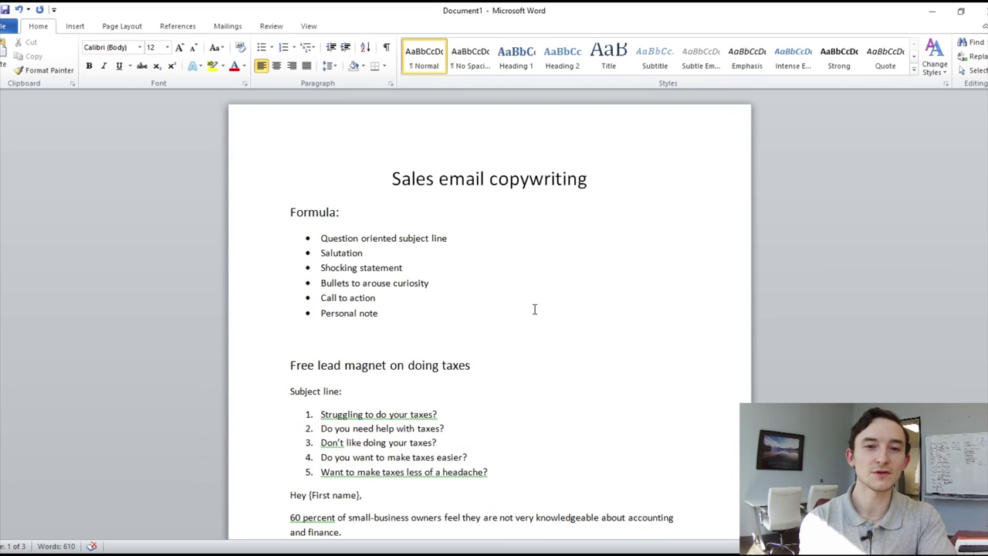